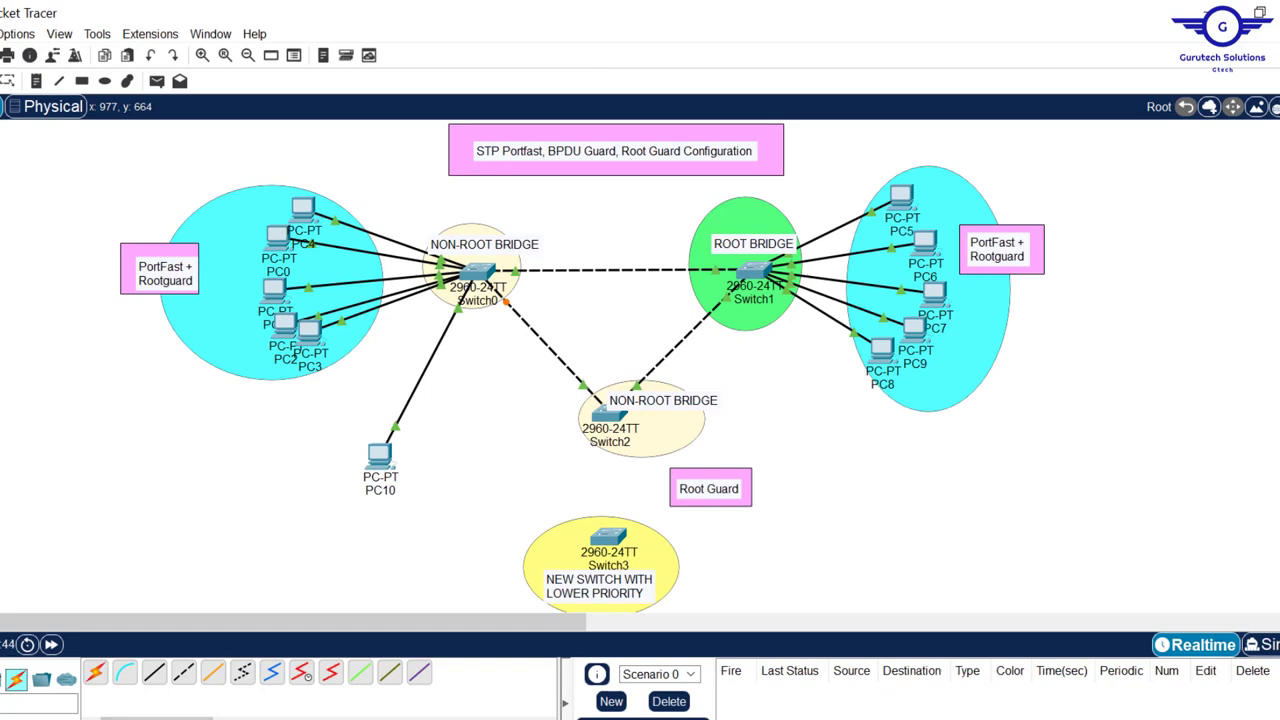
Step: Replace the heading text "SECURING ALL UNUSED SWITCHPORTS" in config-guide.txt with "STP Portfast, BPDU Guard, Root Guard", copied from the topology title
left_click(620, 718)
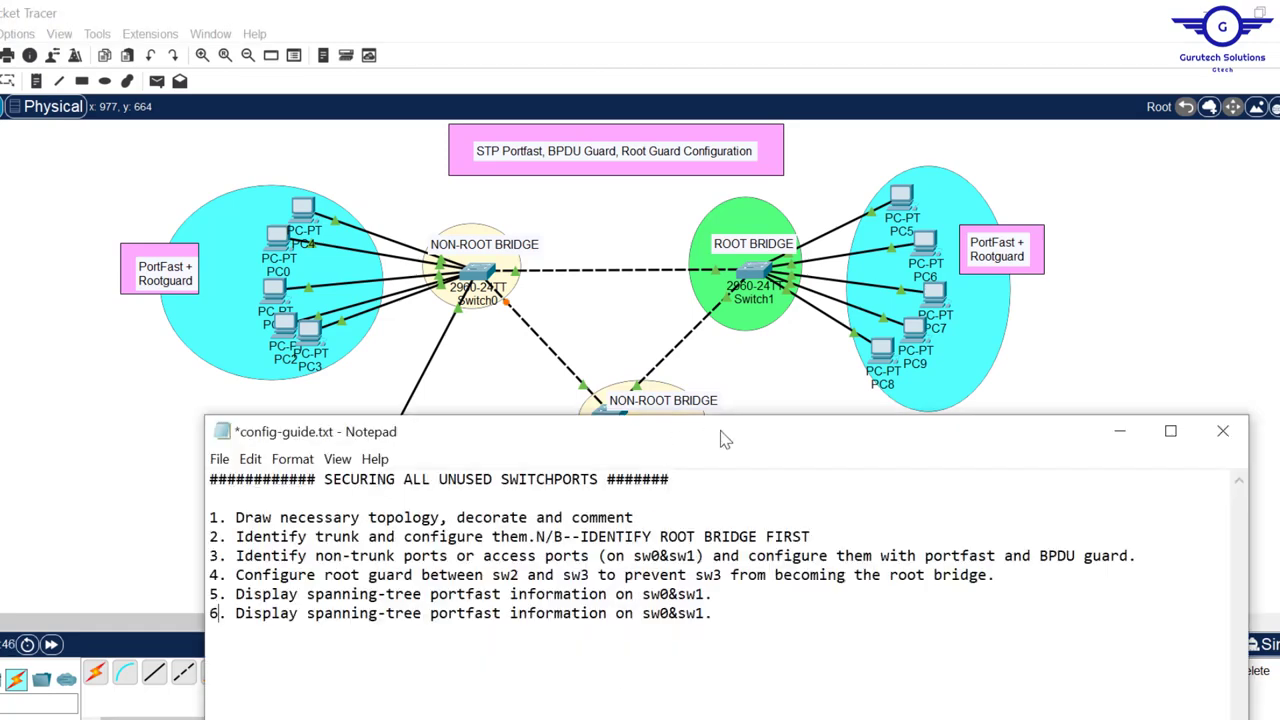
left_click_drag(725, 440, 730, 390)
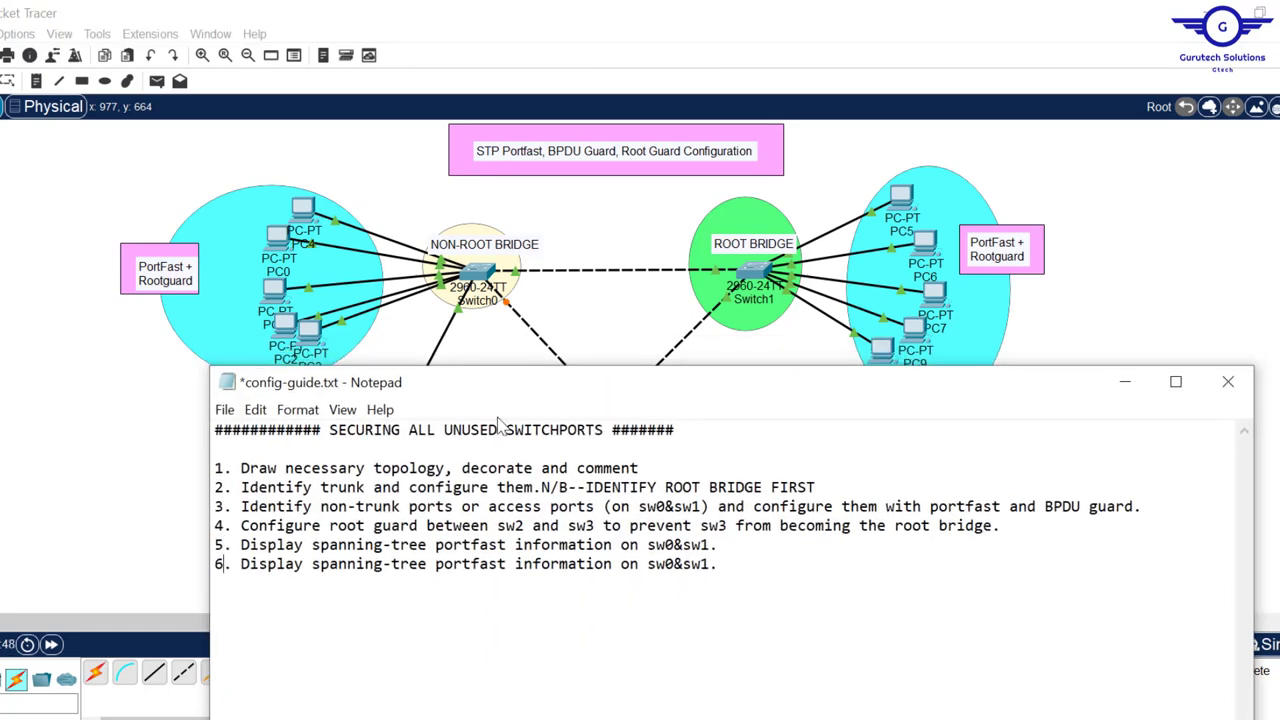
left_click(640, 165)
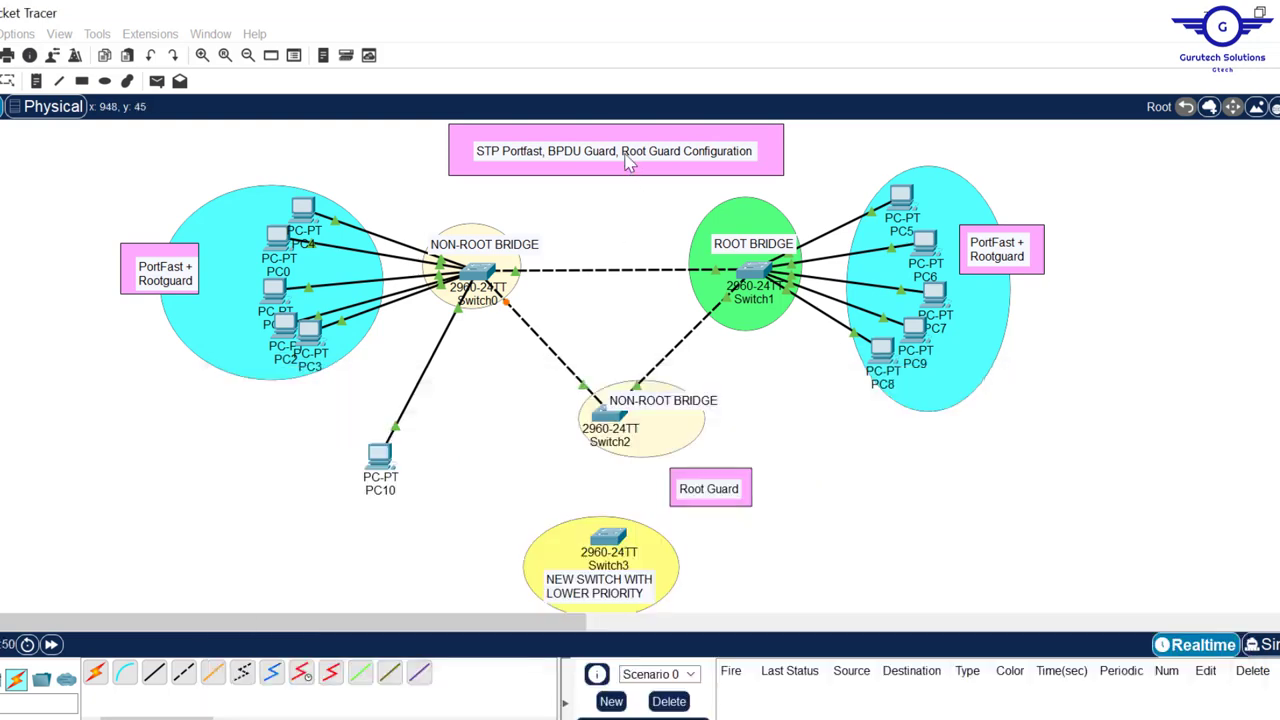
double_click(655, 160)
left_click_drag(578, 170, 470, 155)
key("ctrl+c")
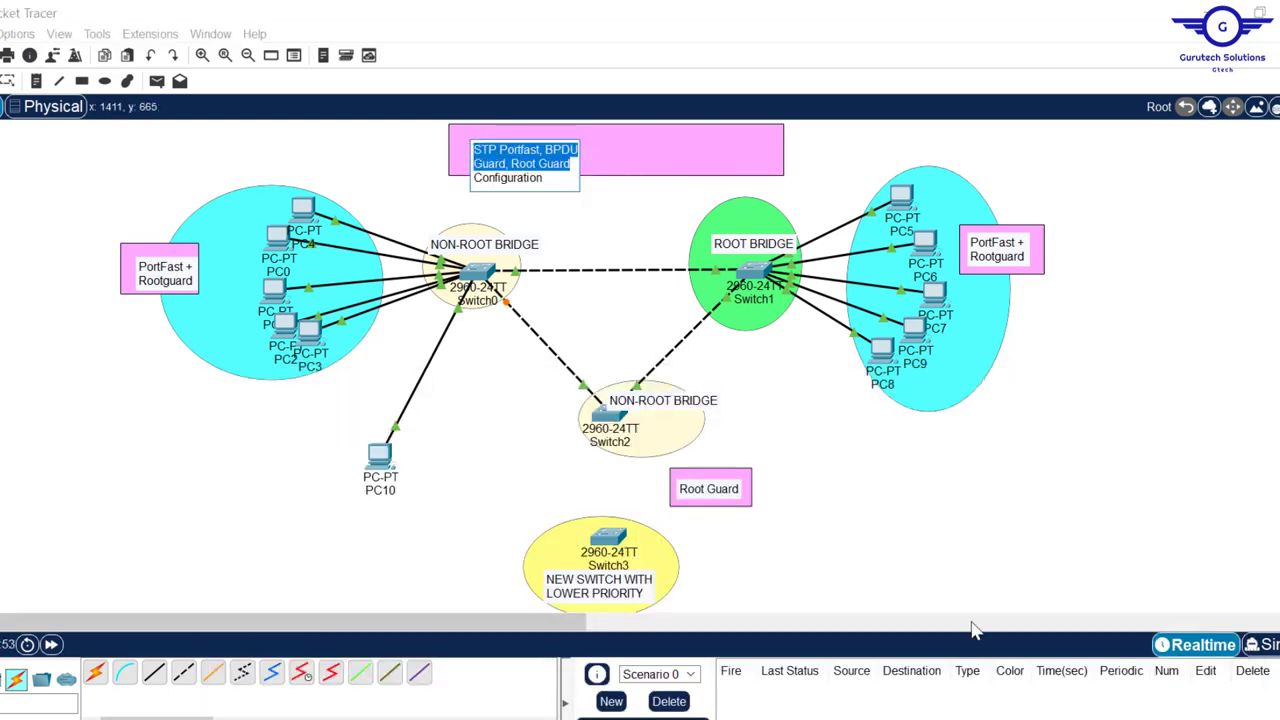
key("alt+Tab")
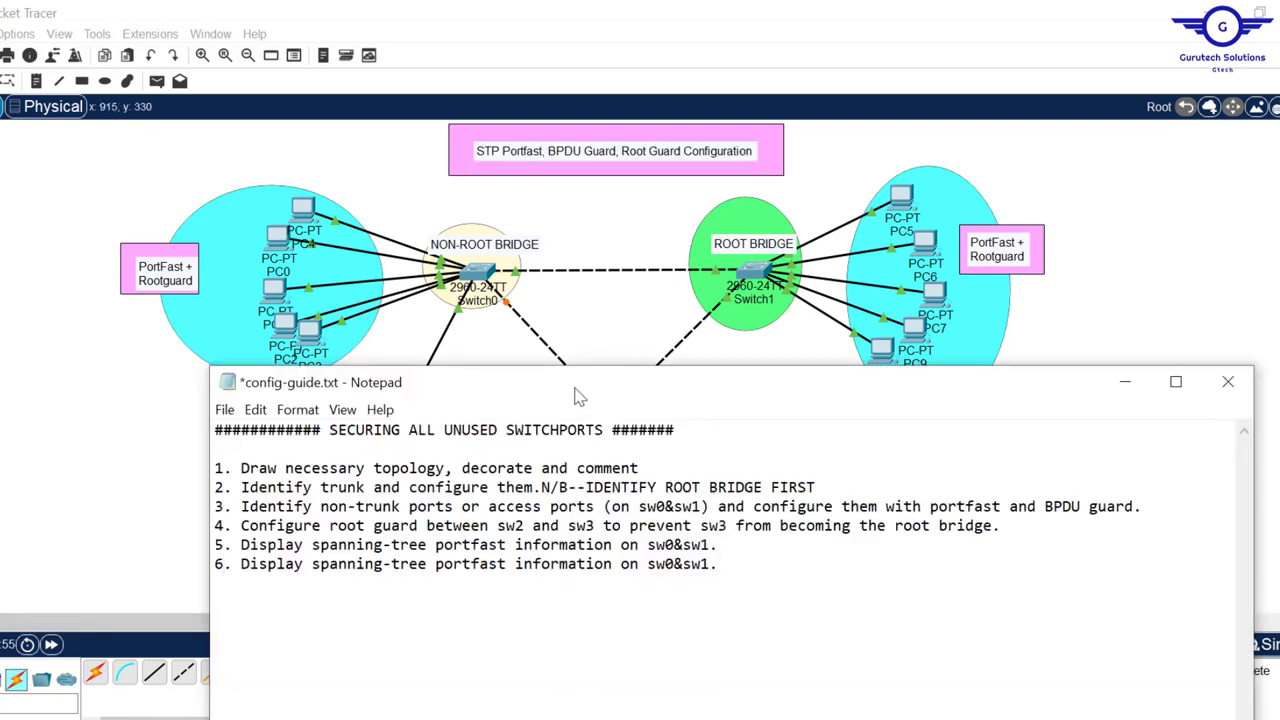
left_click_drag(604, 429, 333, 425)
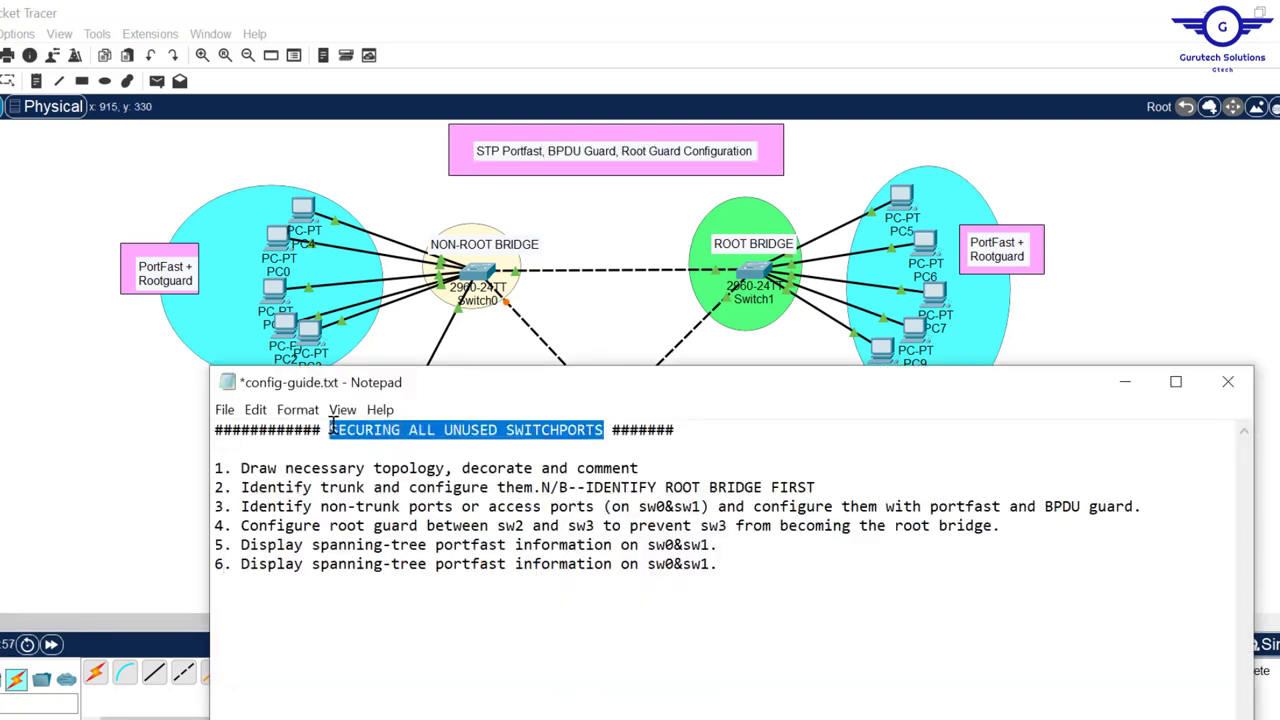
key("ctrl+v")
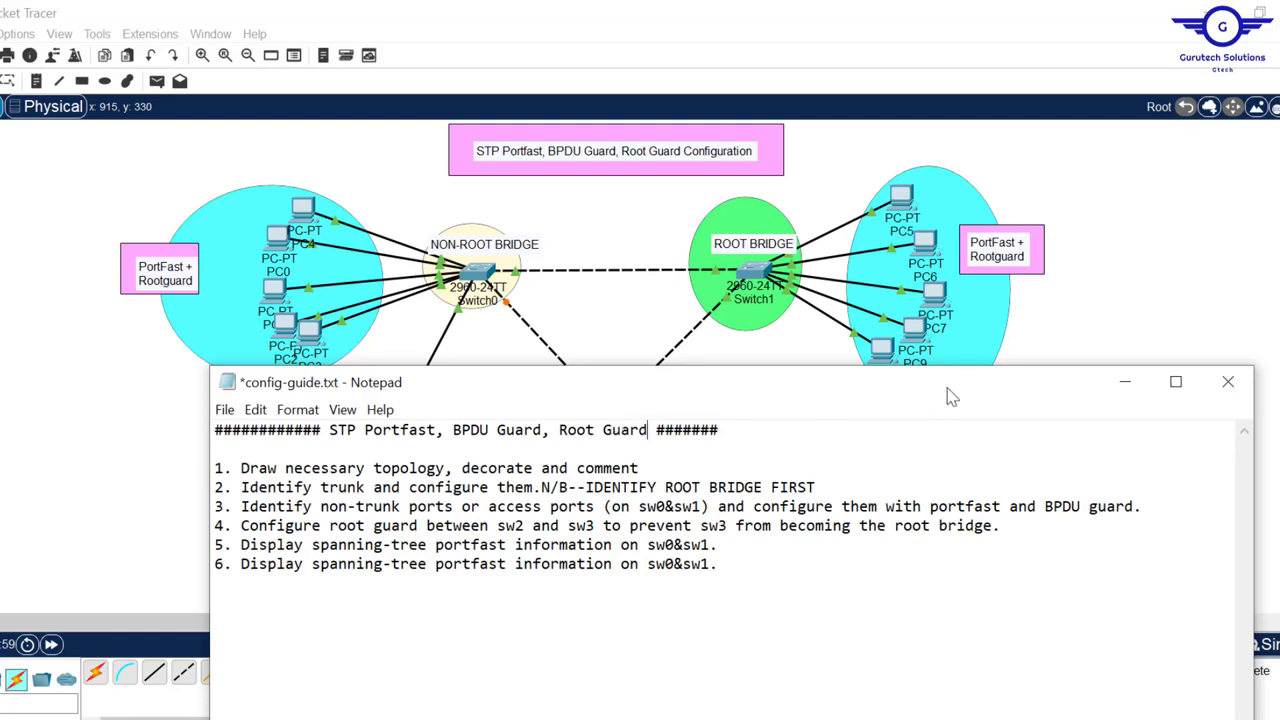
Step: Check the guide's first task about the topology and move PC10 into the cyan group of PCs connected to Switch0
left_click(1176, 261)
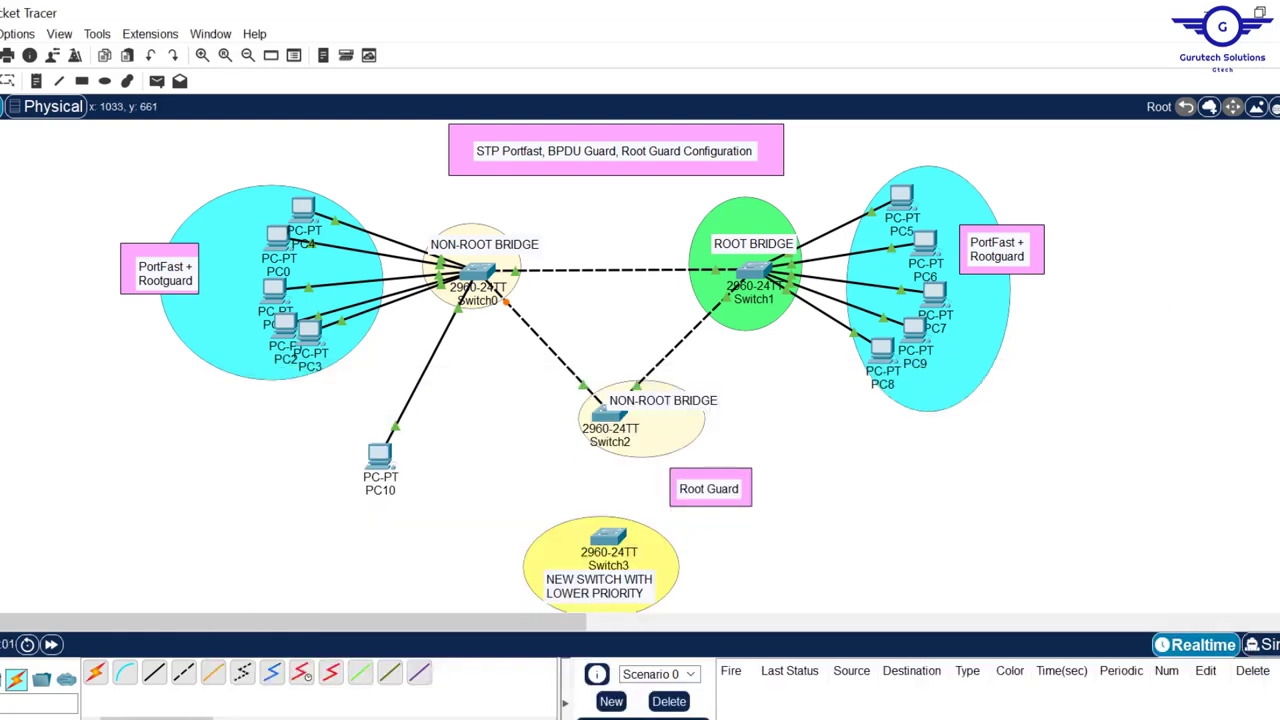
key("alt+Tab")
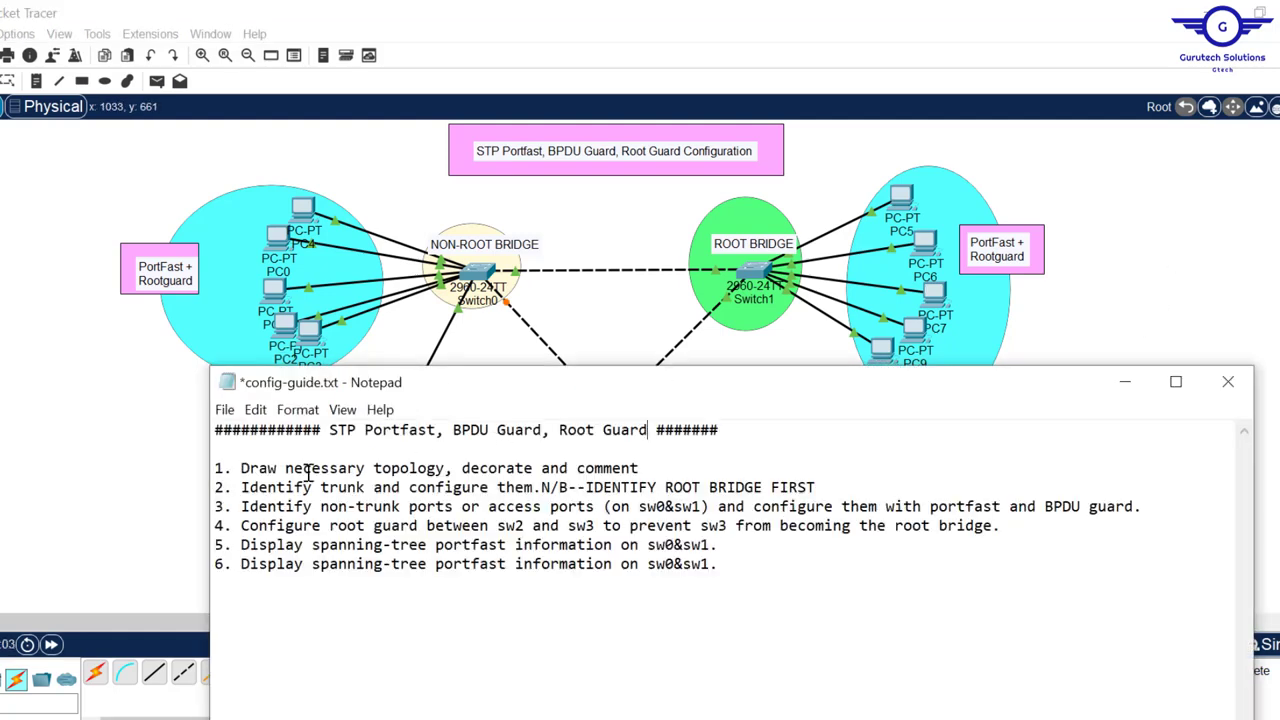
mouse_move(243, 467)
left_mouse_down()
mouse_move(446, 430)
mouse_move(500, 465)
mouse_move(640, 463)
left_mouse_up()
left_click(634, 322)
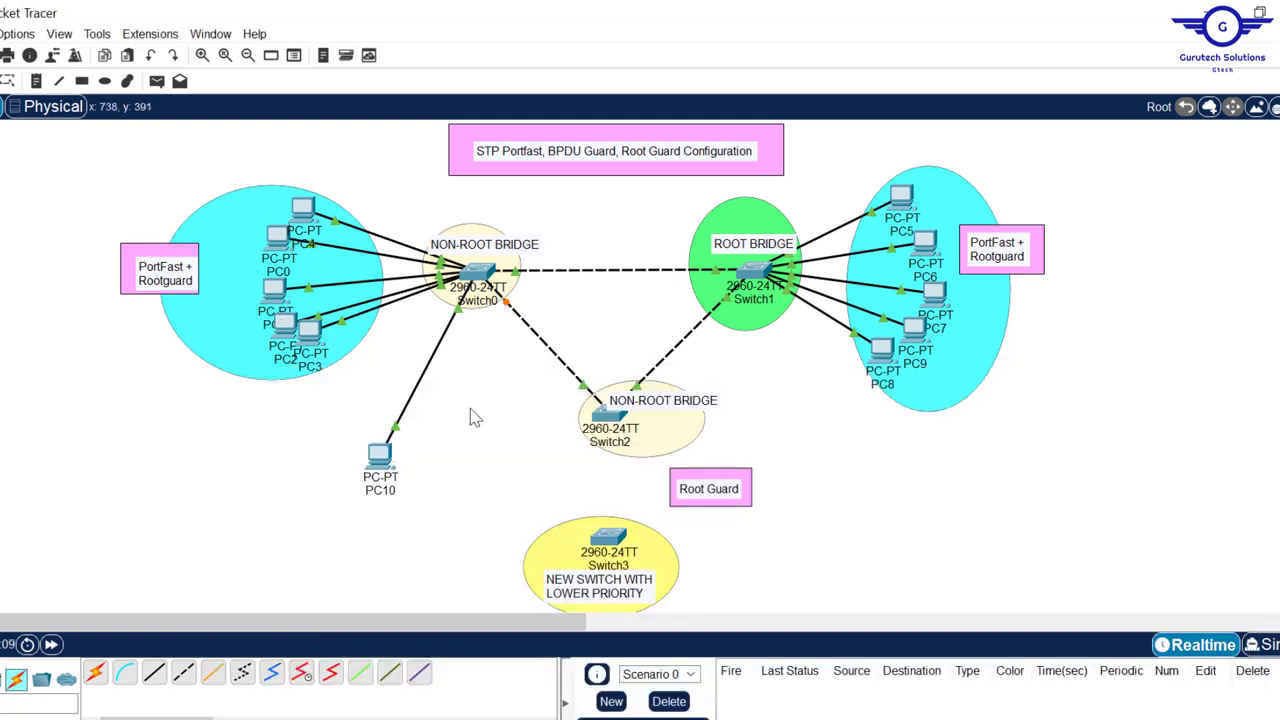
left_click_drag(378, 456, 252, 268)
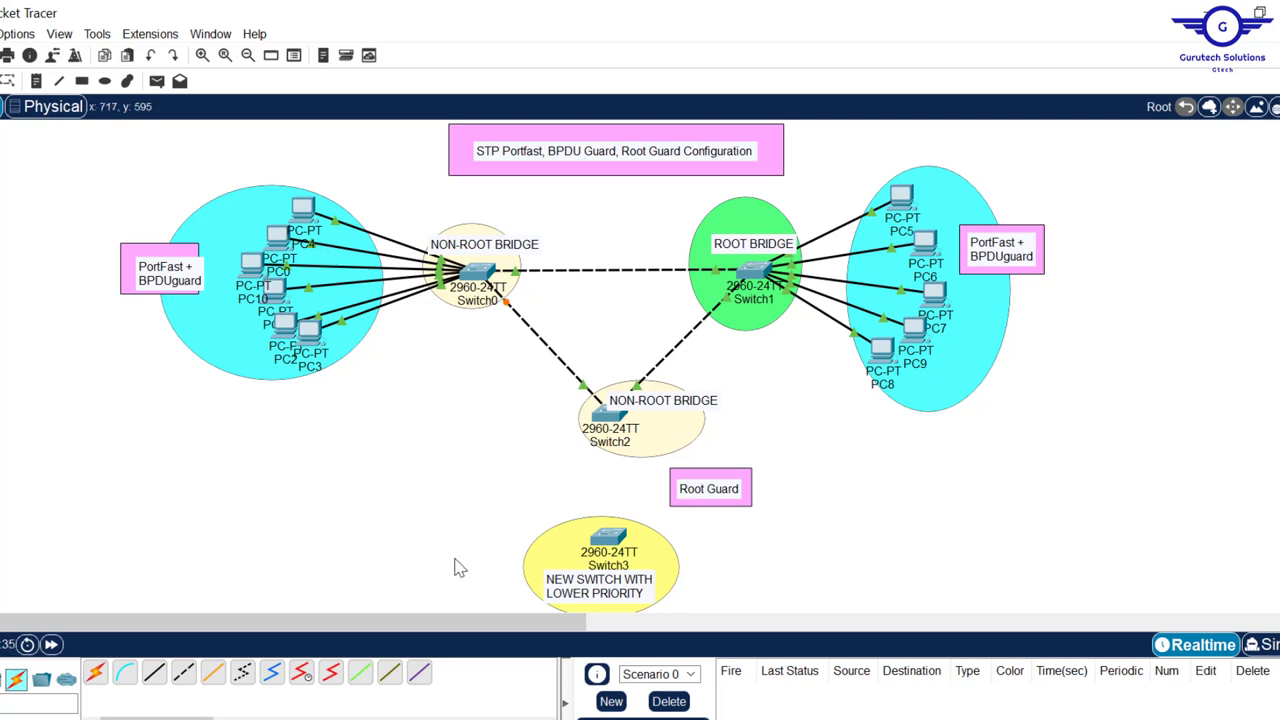
Step: Review the guide's second task about identifying the root bridge and configuring the trunks
left_click(612, 718)
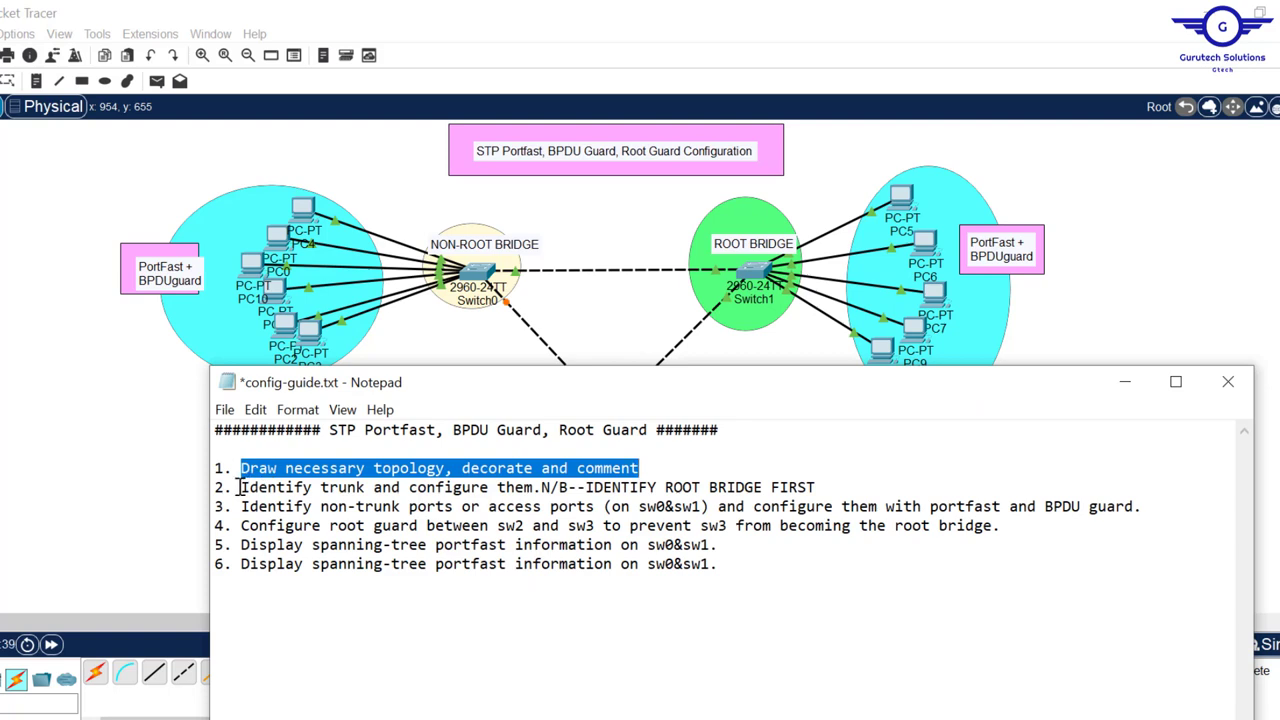
left_click_drag(238, 487, 812, 489)
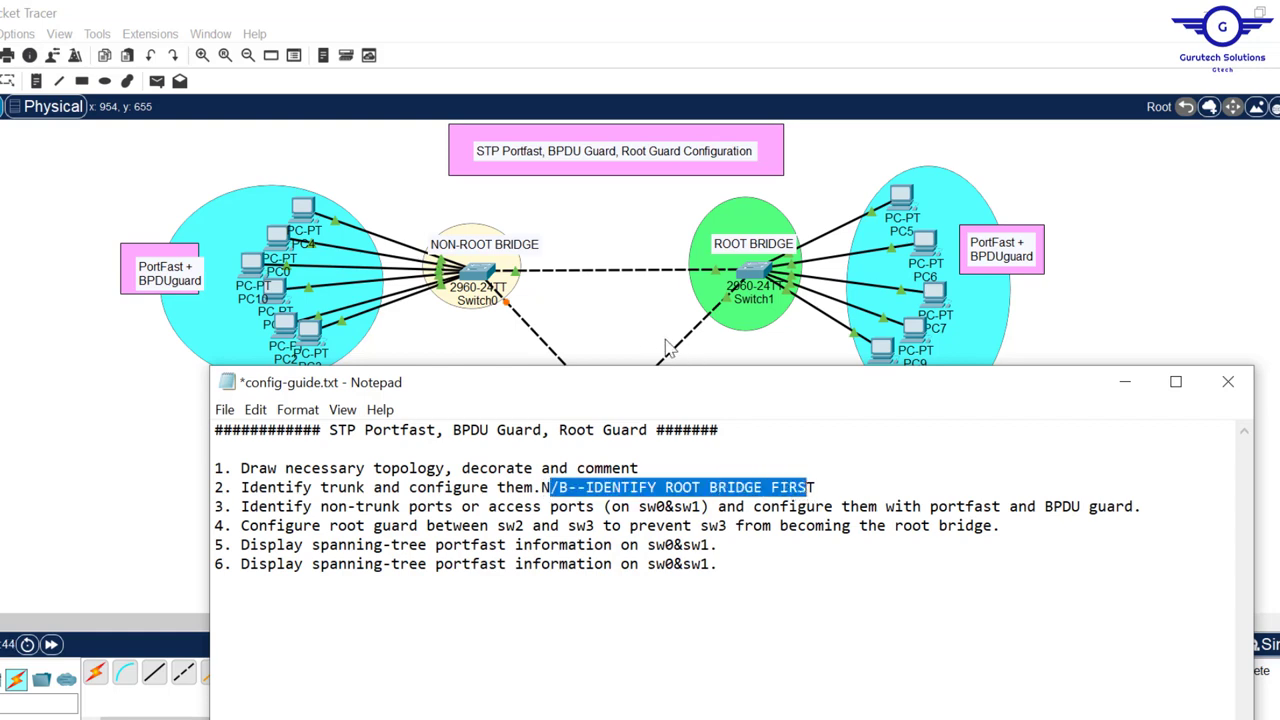
left_click(626, 322)
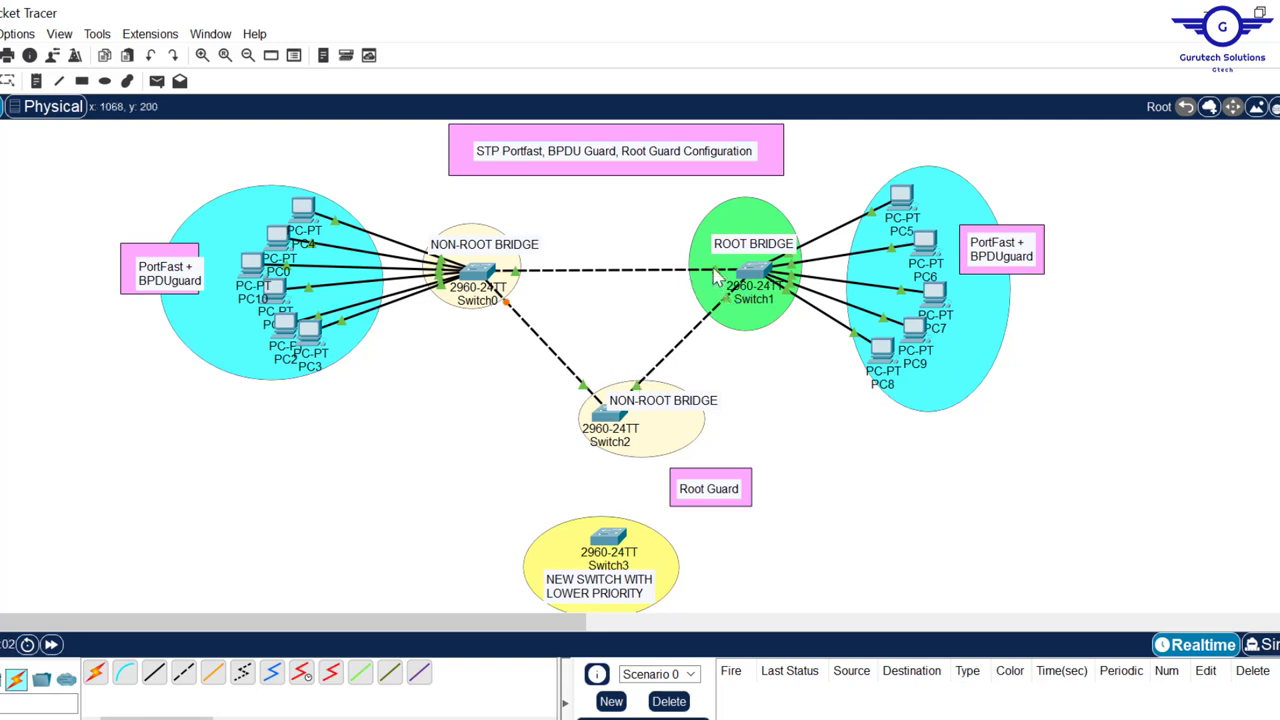
Step: Open the command line of Switch0 and enter global configuration mode
left_click(473, 271)
left_click(512, 154)
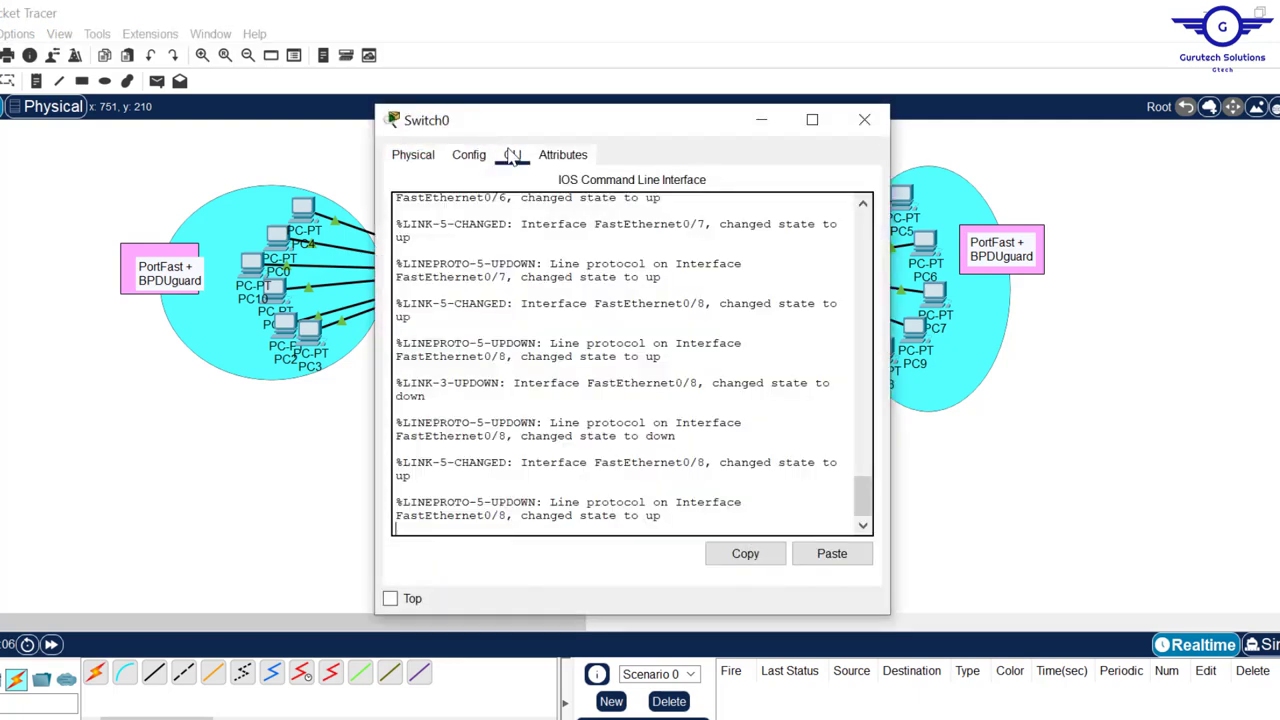
key("Return")
key("Return")
key("Return")
type("en")
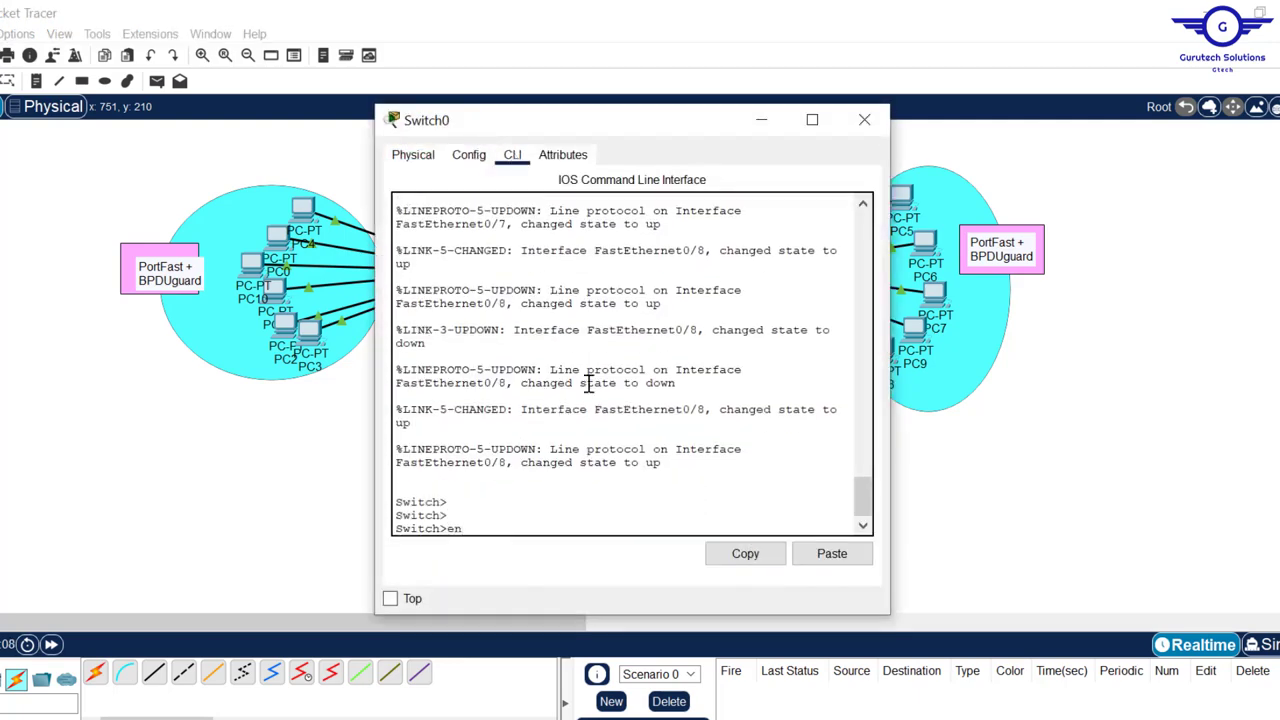
key("Return")
type("conf t")
key("Return")
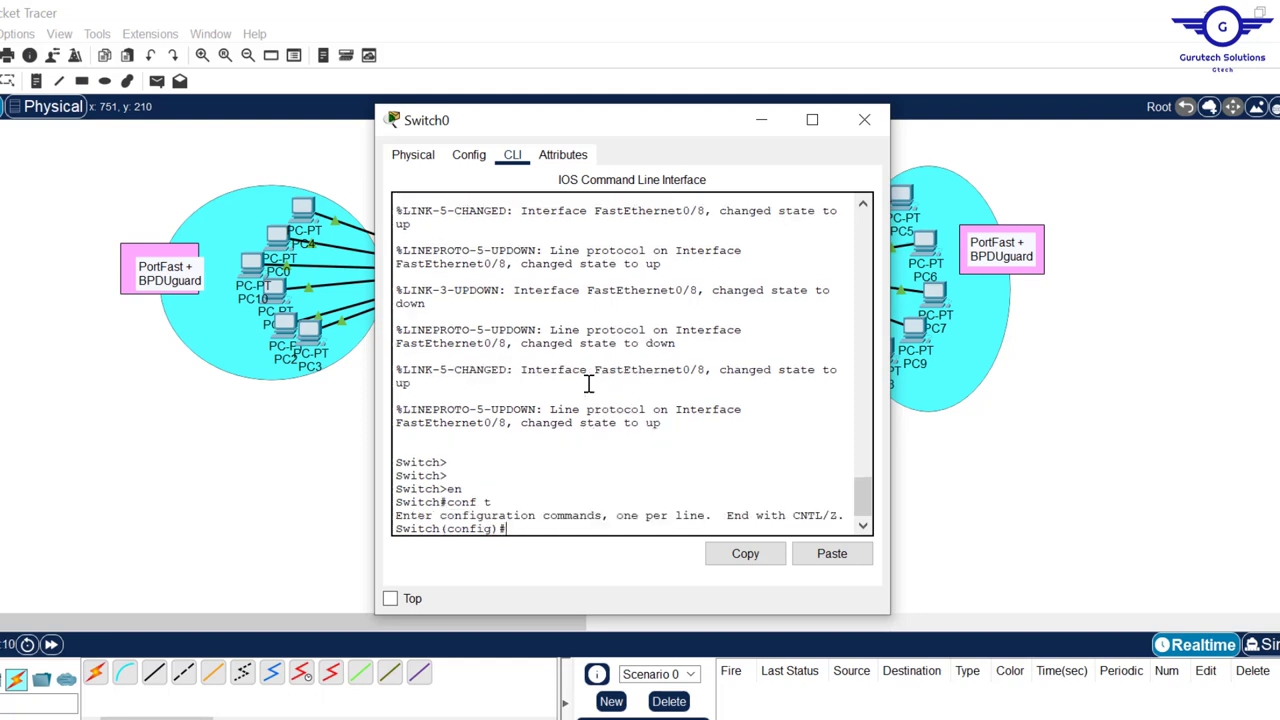
key("Return")
key("Return")
key("Return")
Step: Set interfaces fa0/1-2 on Switch0 to trunk mode, leave interface configuration and close the switch window
type("int range fa0/1-2")
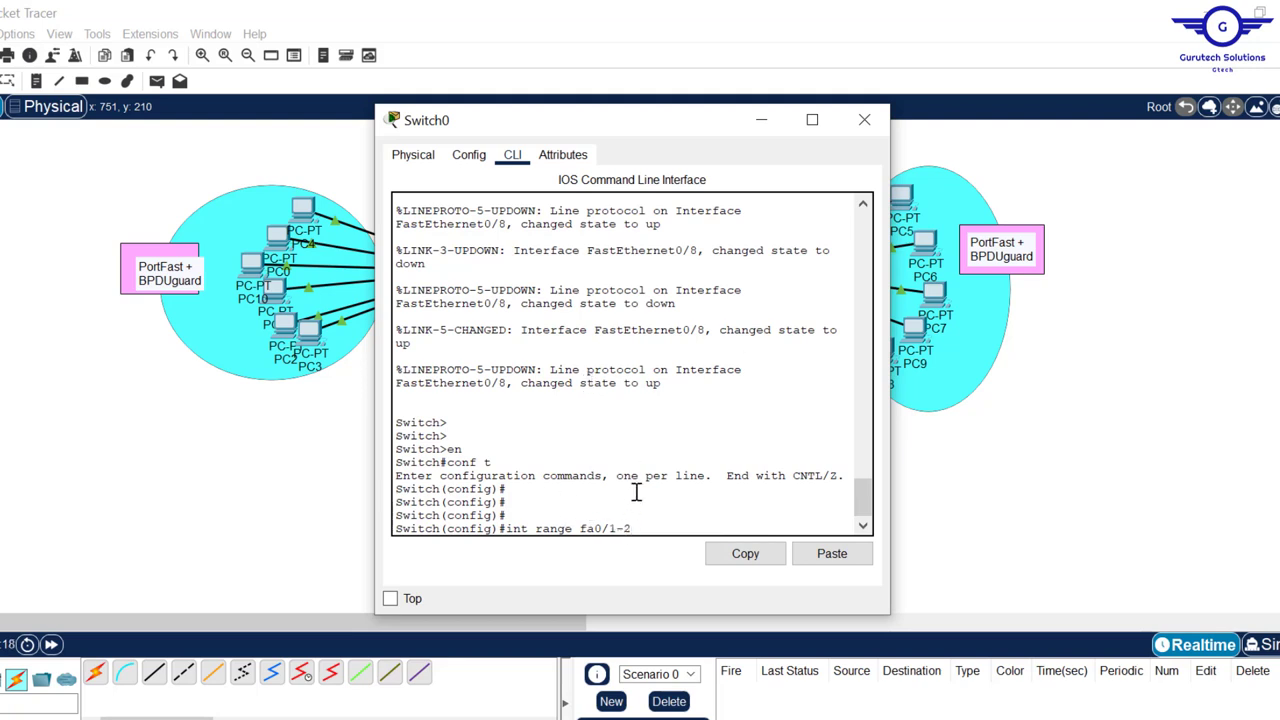
key("Return")
type("swit")
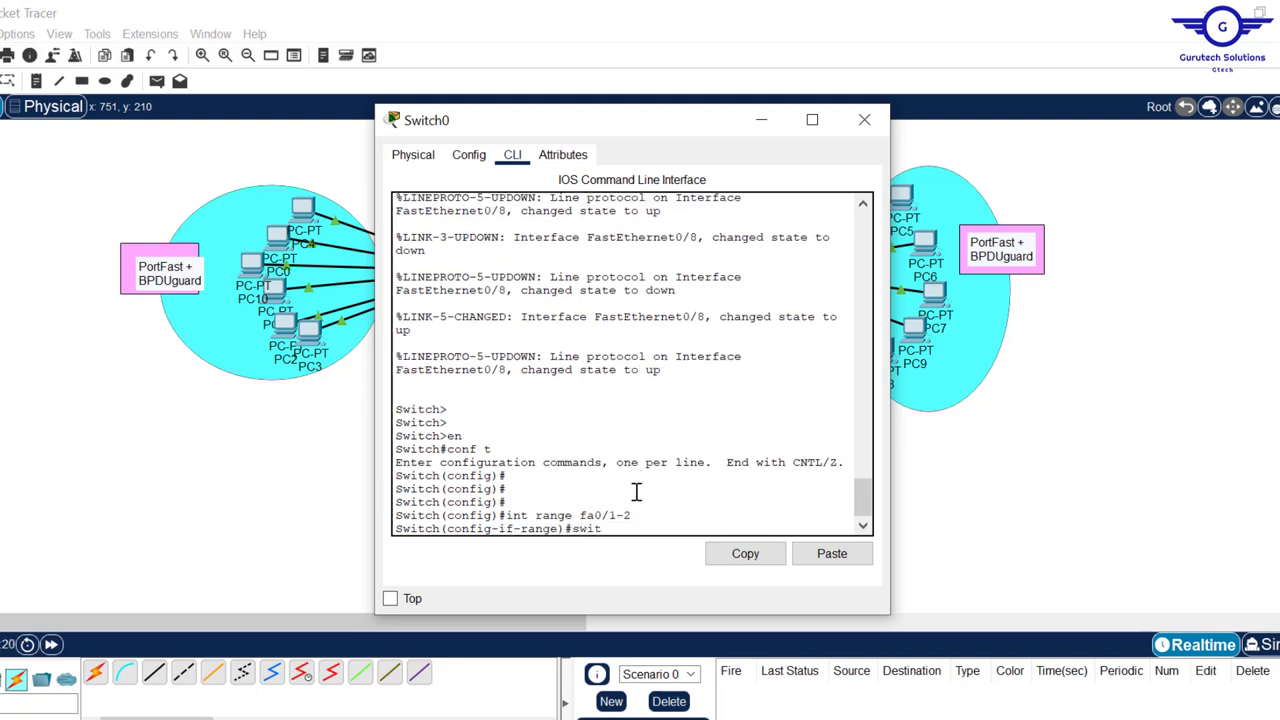
key("Tab")
type("m")
key("Tab")
type("tr")
key("Tab")
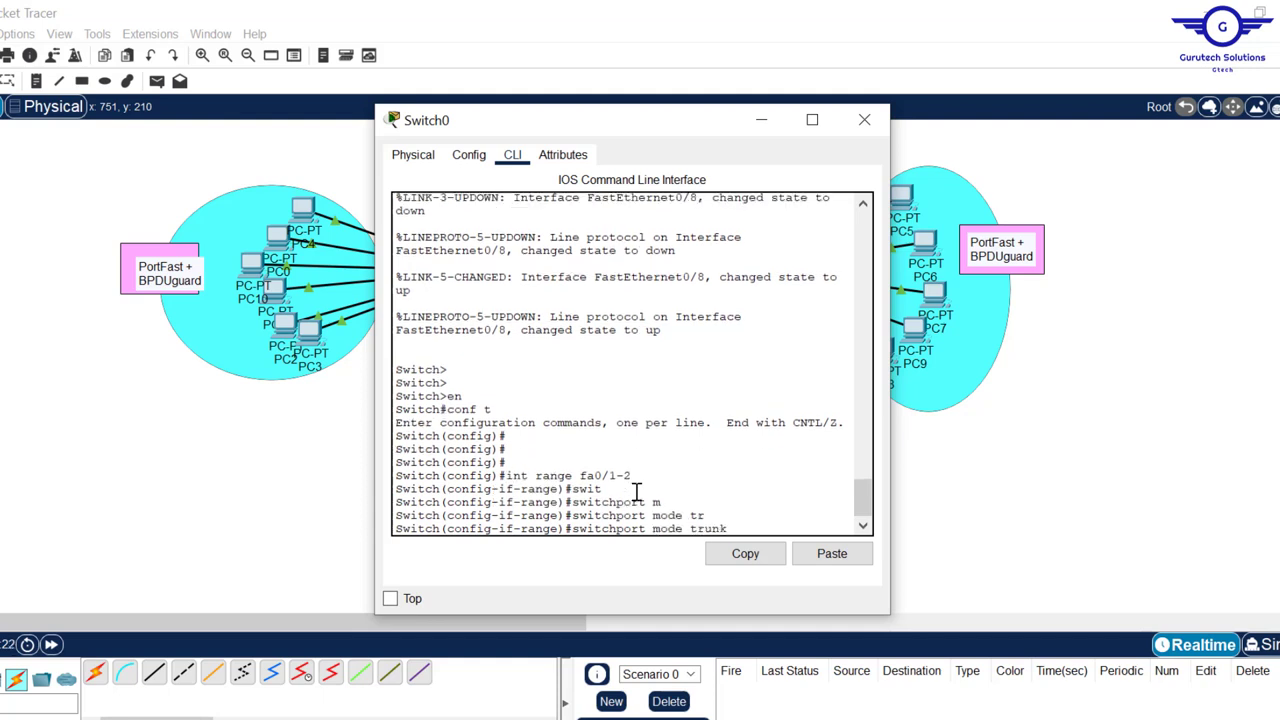
key("Return")
key("Return")
type("ex")
key("Return")
key("Return")
key("Return")
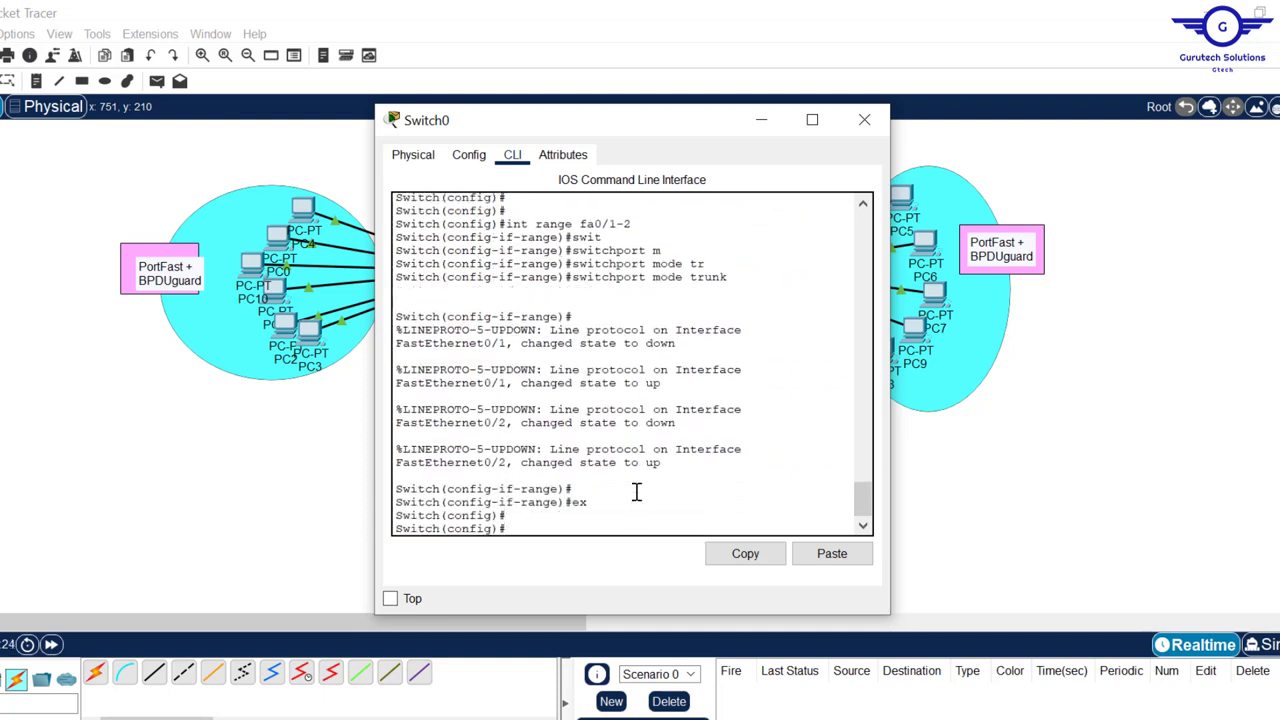
left_click(864, 120)
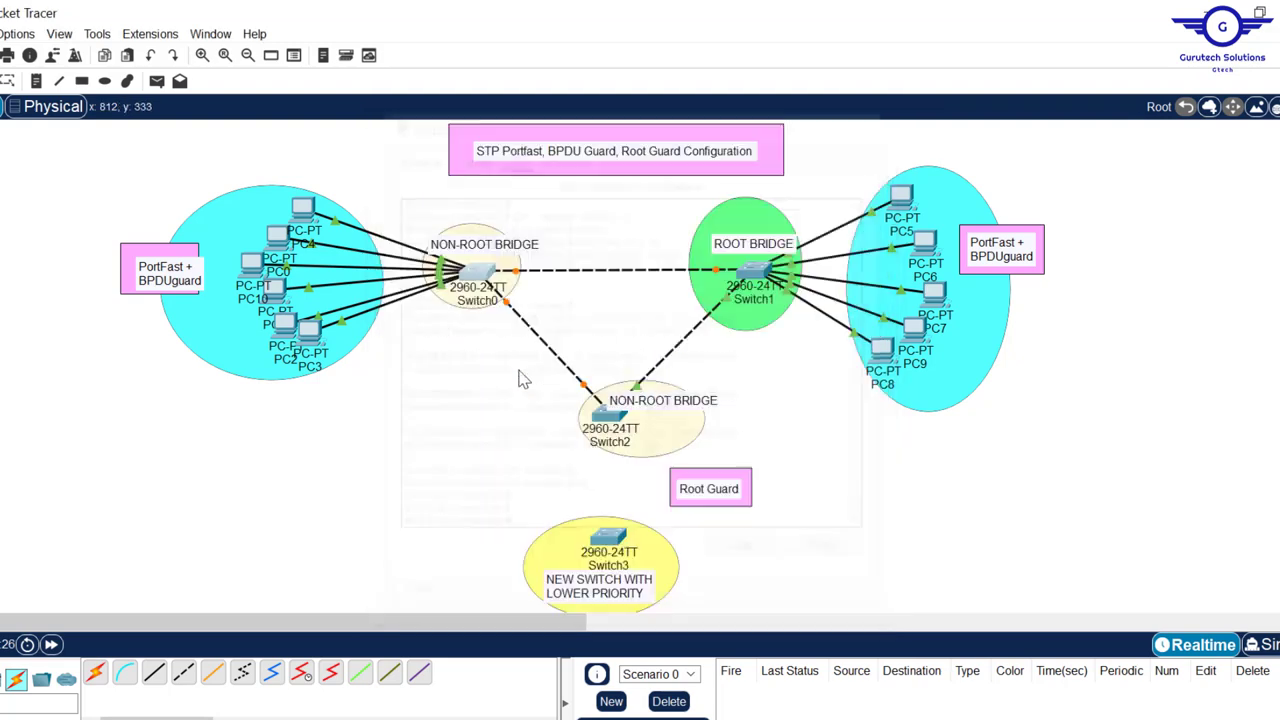
Step: Open the command line of Switch2 and enter global configuration mode
left_click(612, 418)
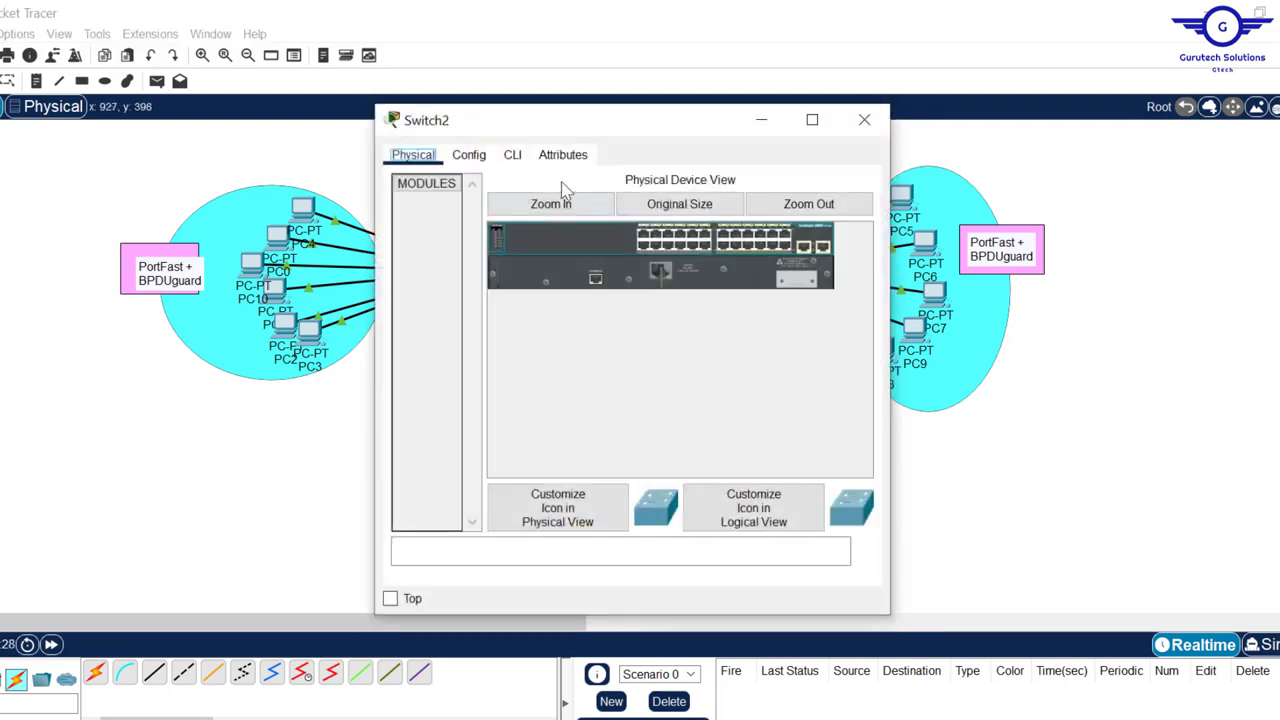
left_click(514, 156)
key("Return")
key("Return")
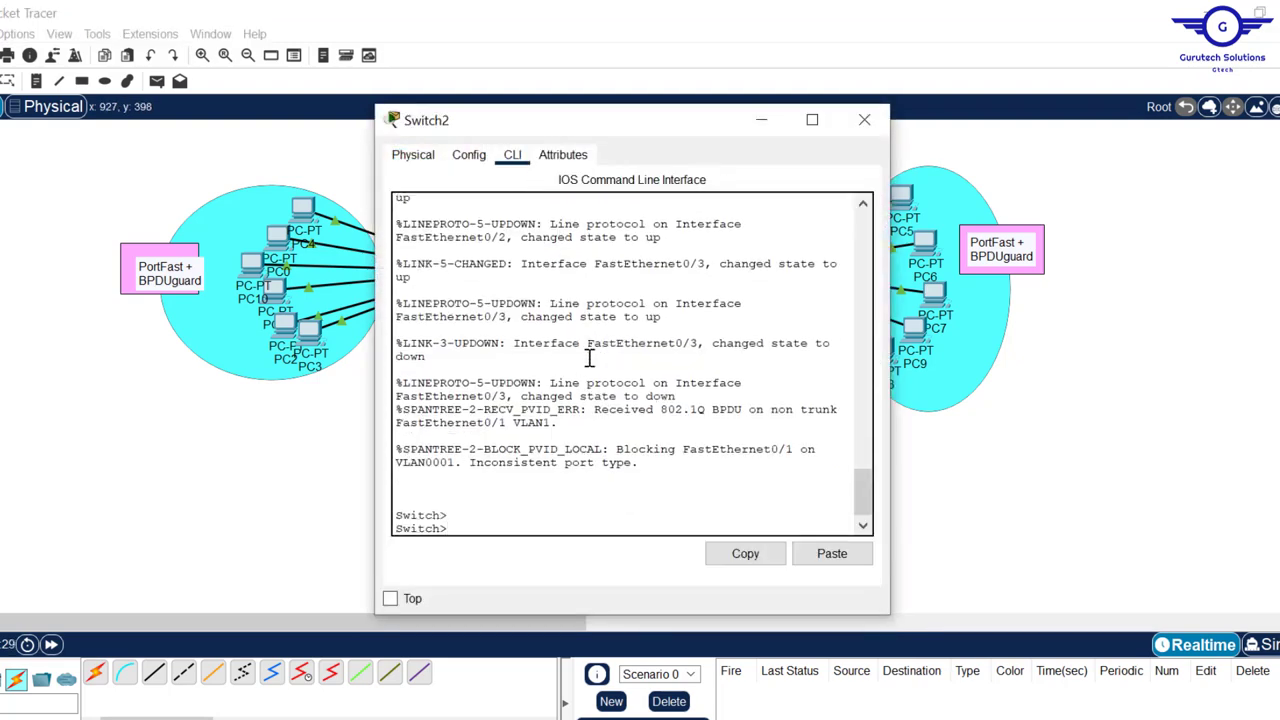
type("en")
key("Return")
type("conf t")
key("Return")
Step: Configure interfaces fa0/1-2 on Switch2 as trunk ports
key("Return")
key("Return")
type("int range fa0/1-2")
key("Return")
type("switchport")
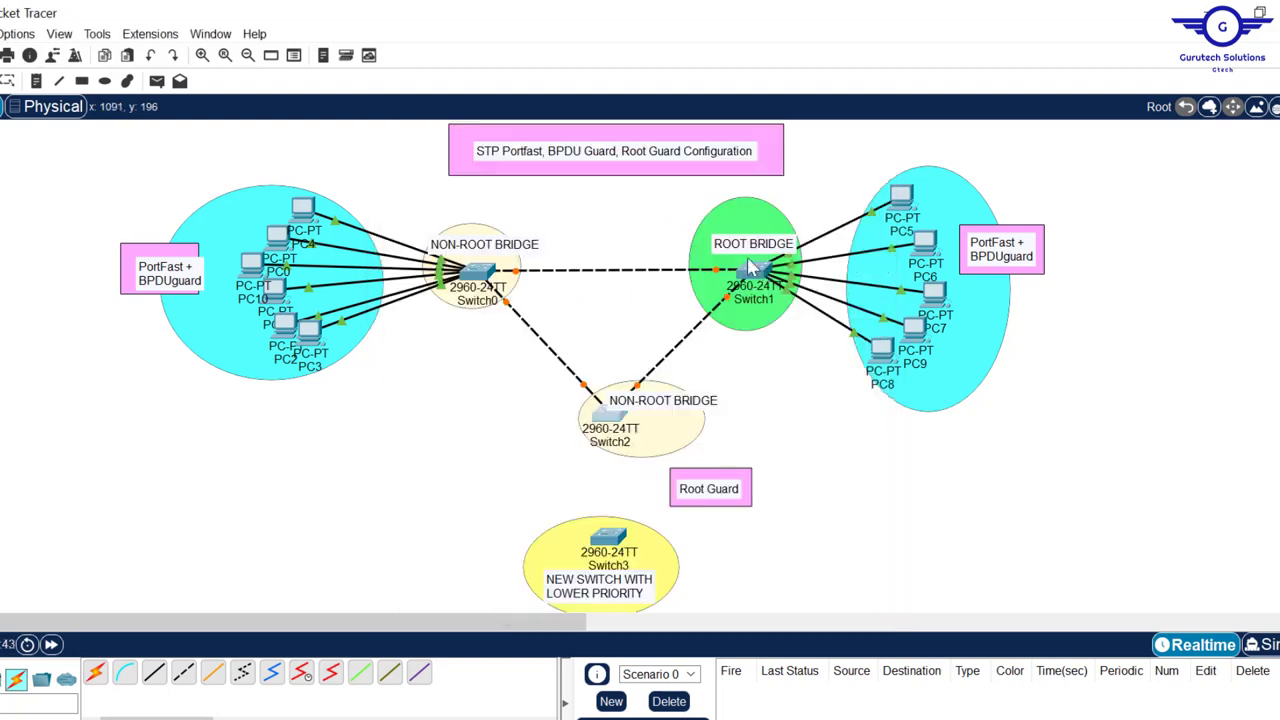
Step: Review the guide's third task about configuring access ports on sw0 and sw1 with PortFast and BPDU guard
left_click(608, 350)
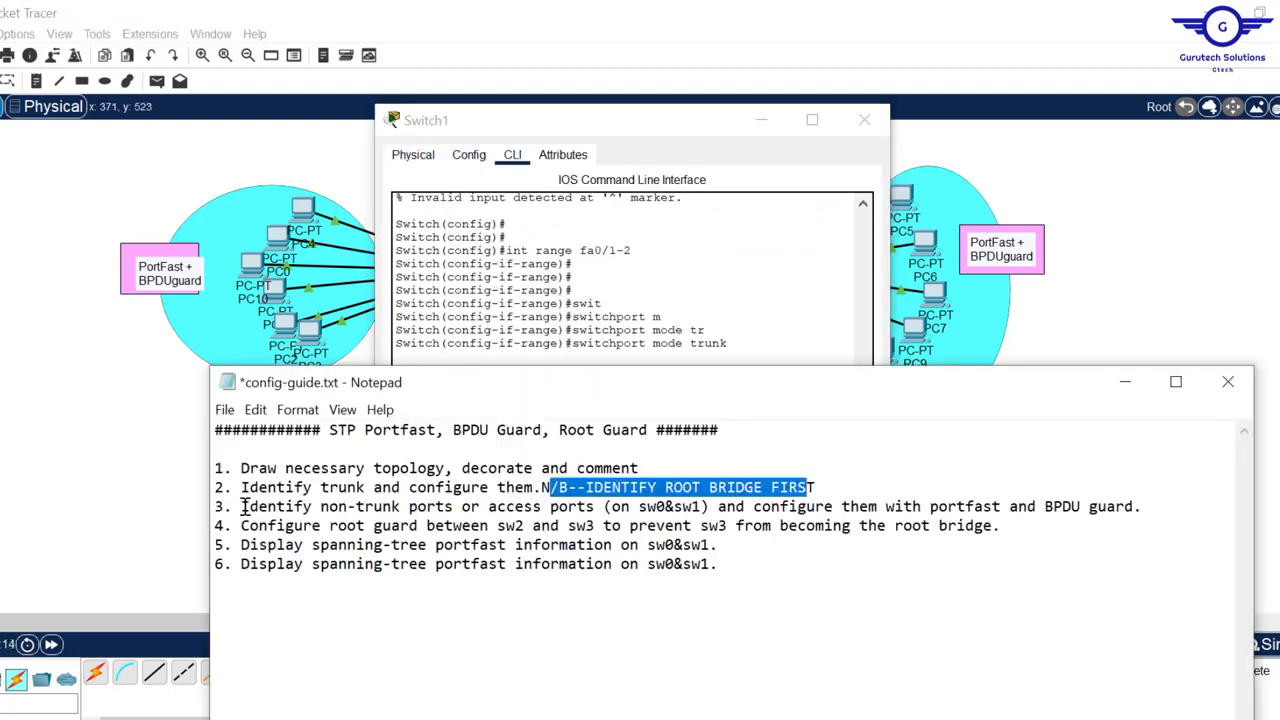
left_click_drag(240, 506, 1160, 513)
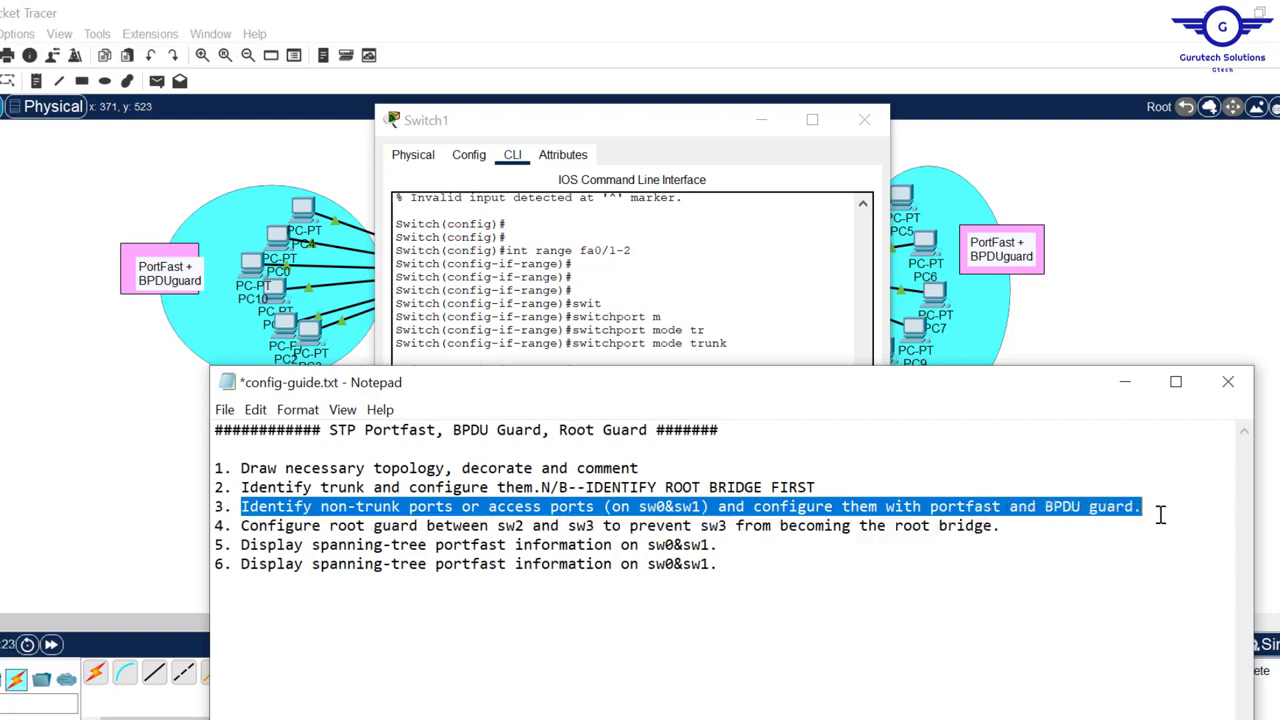
left_click(1155, 250)
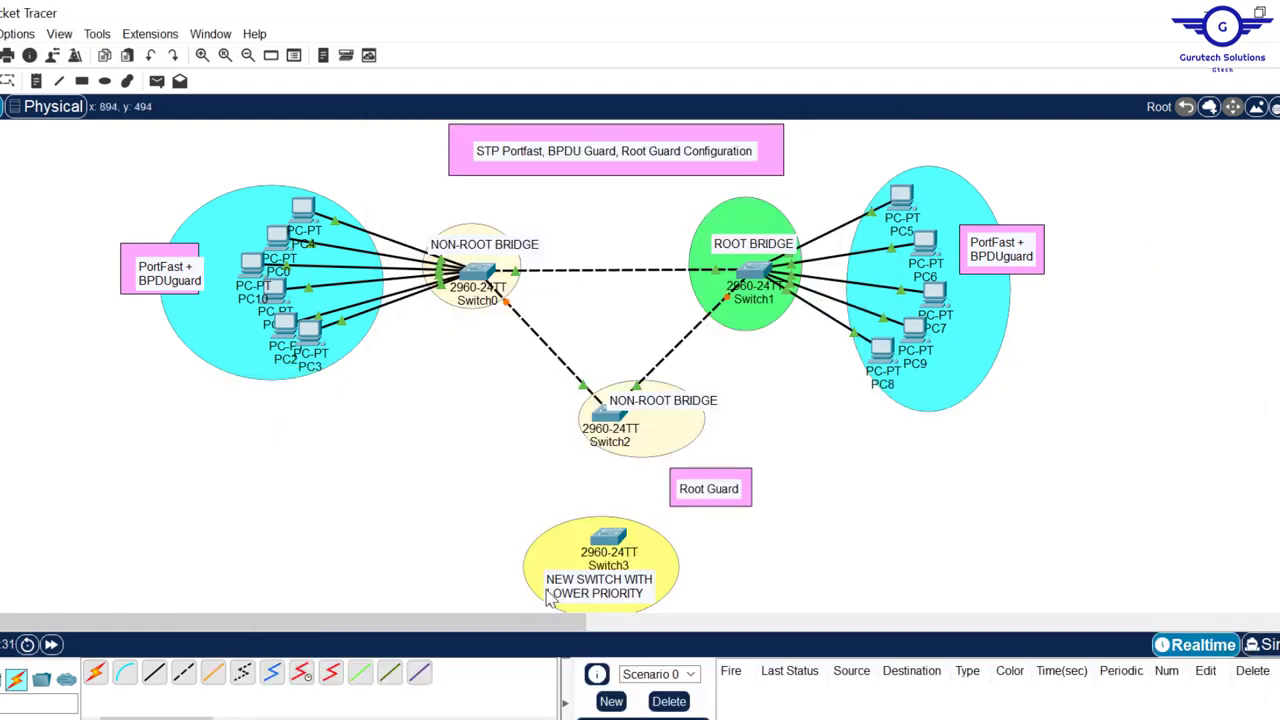
left_click(620, 718)
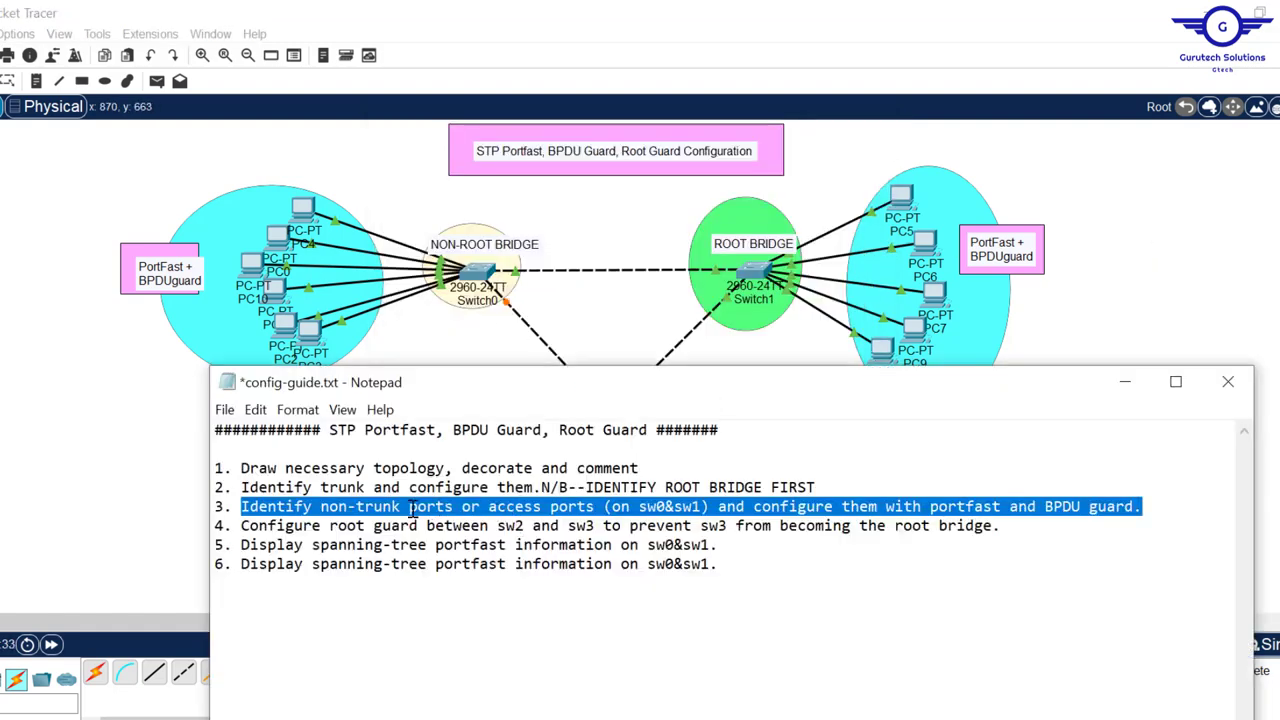
left_click(453, 359)
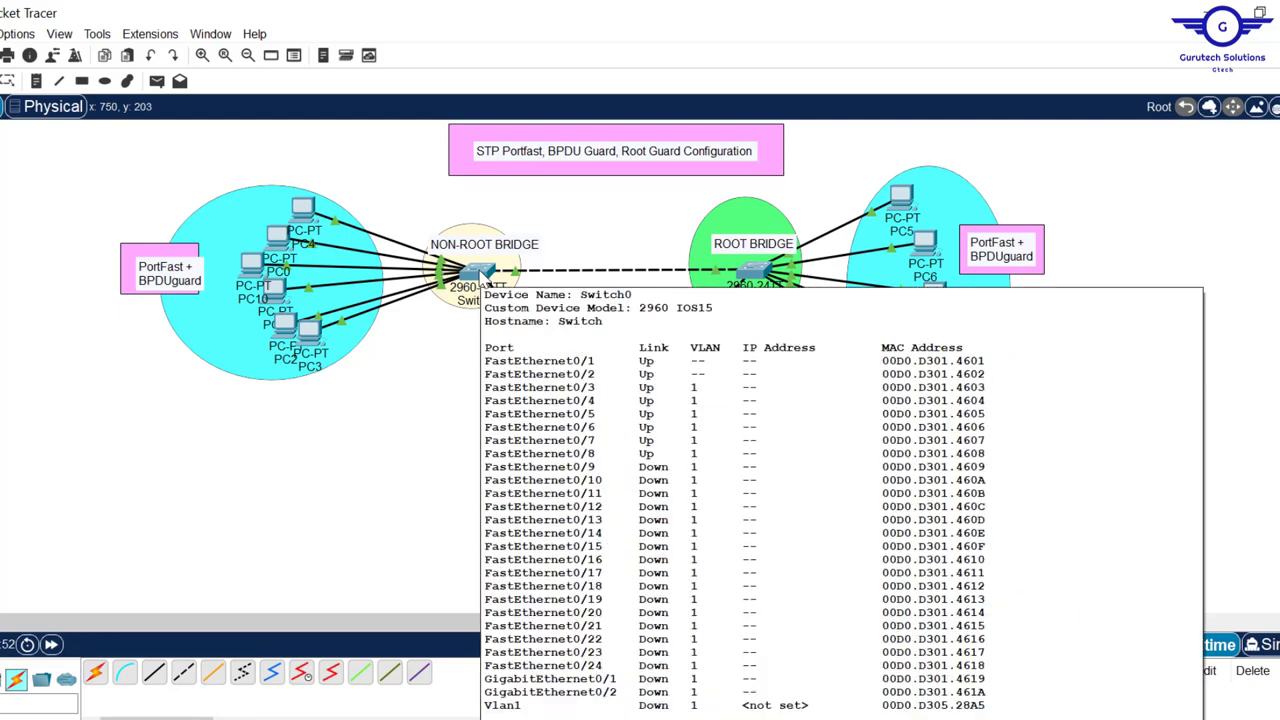
Step: Open Switch0's command line, copy the command "int range fa0/3-24, gig0/1-2" and run it to configure that interface range
left_click(480, 274)
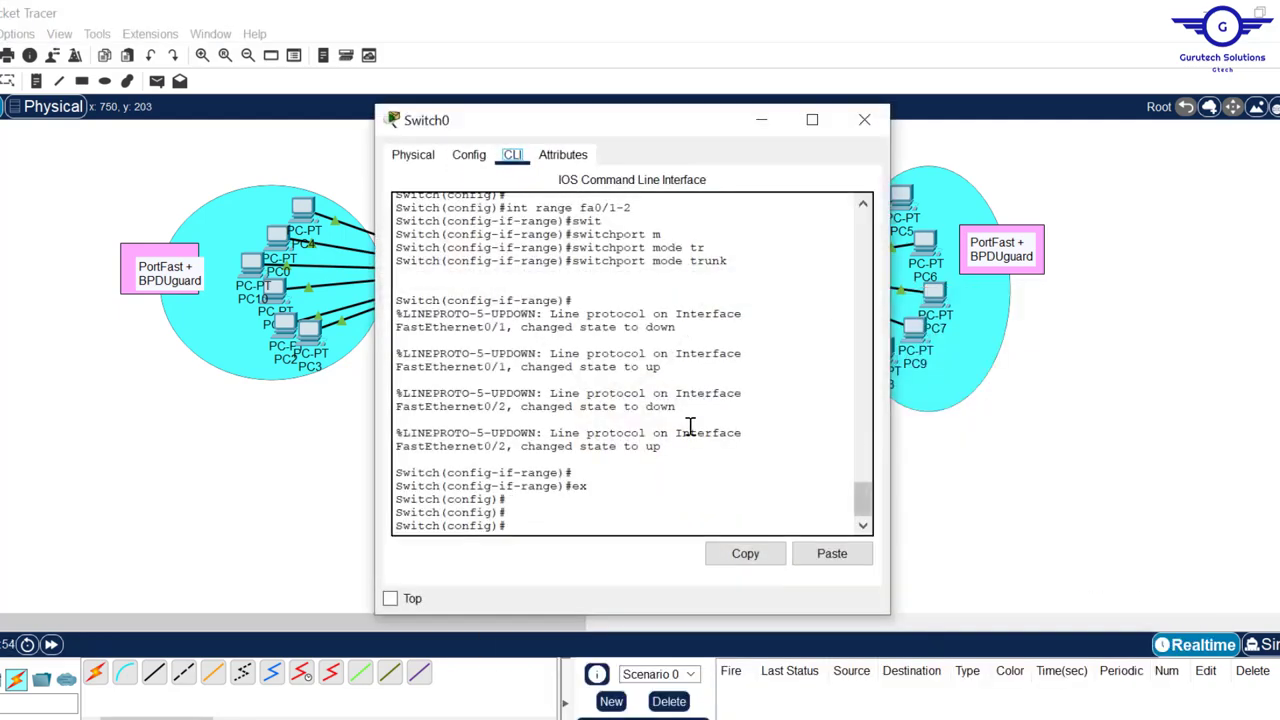
key("Return")
key("Return")
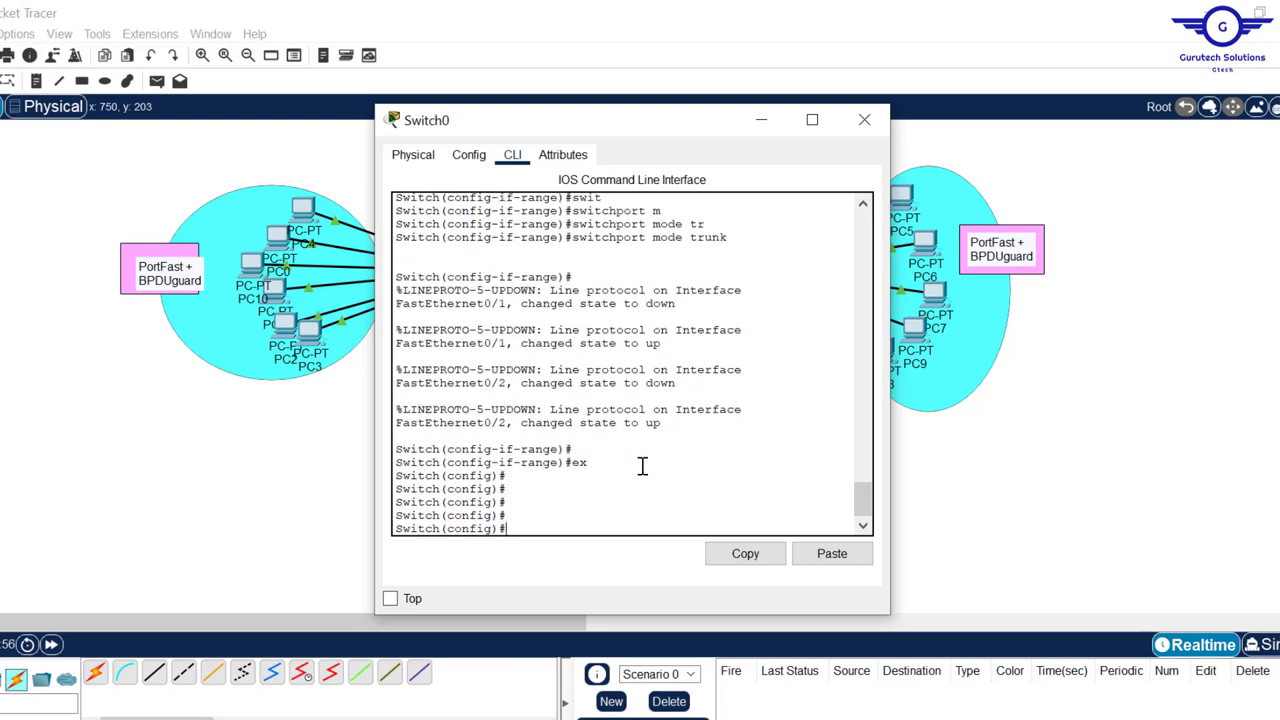
type("int range fa0/3-24")
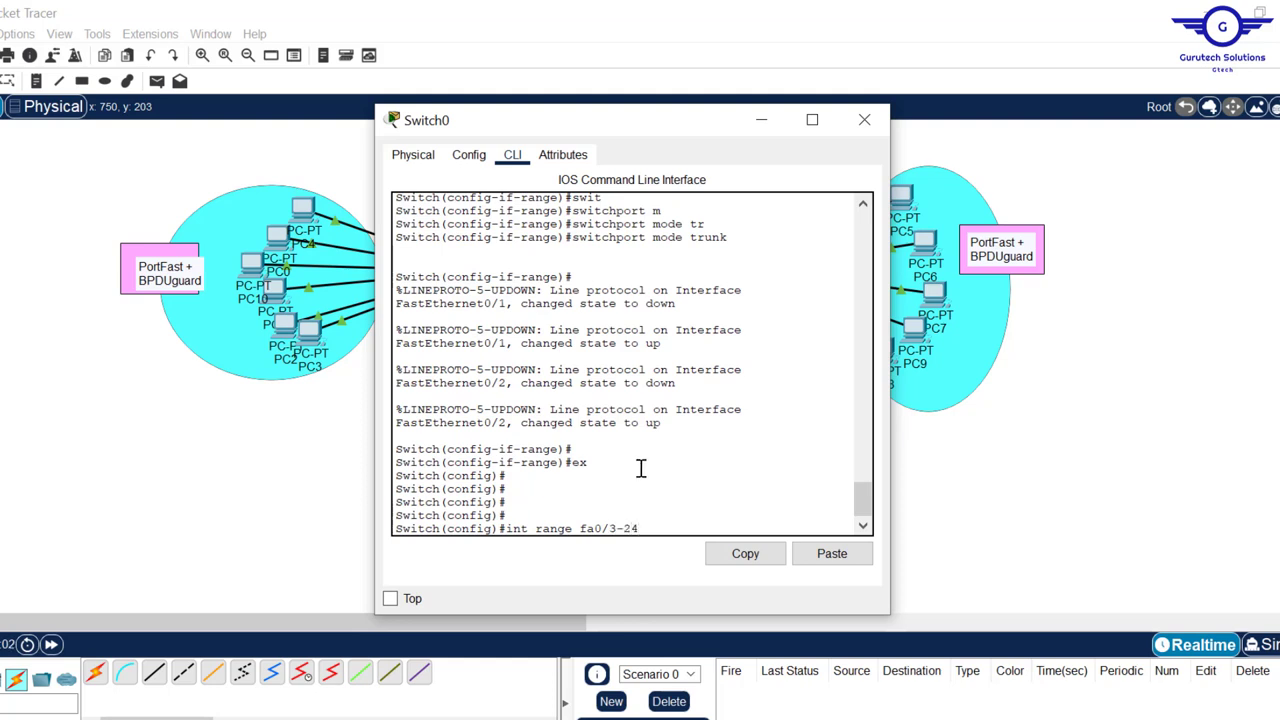
type(", gig")
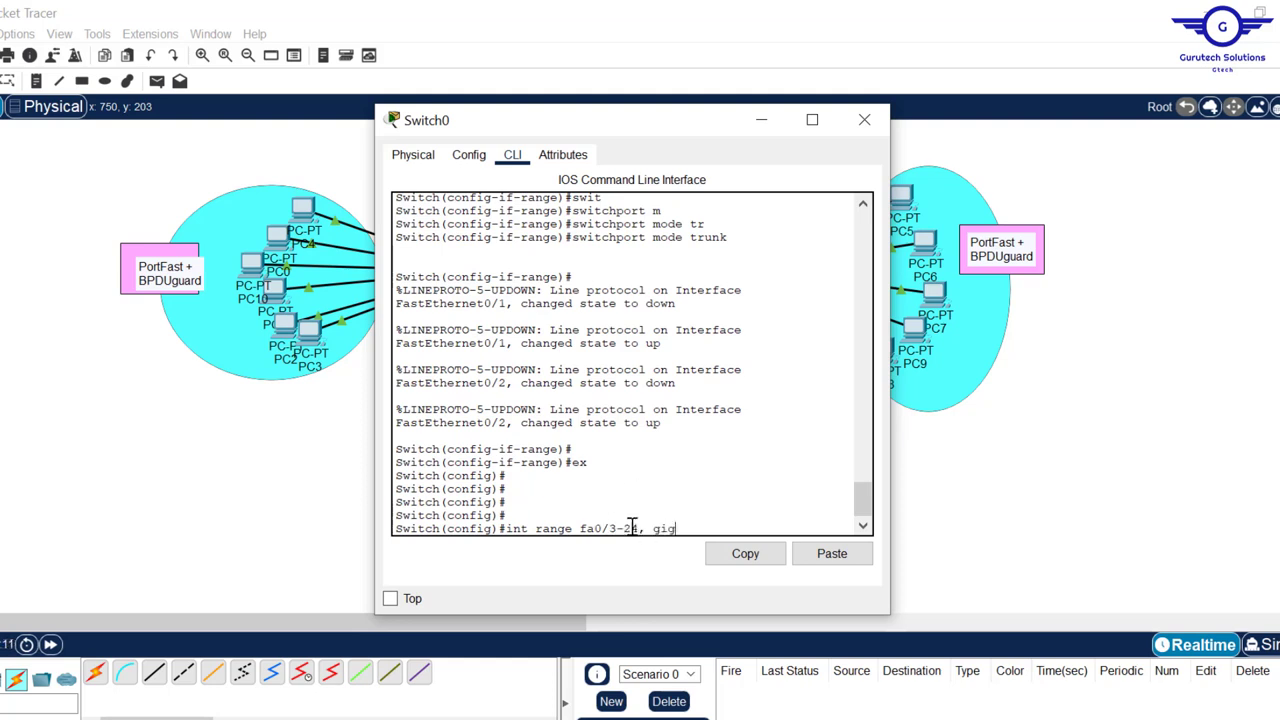
type("0/1-2")
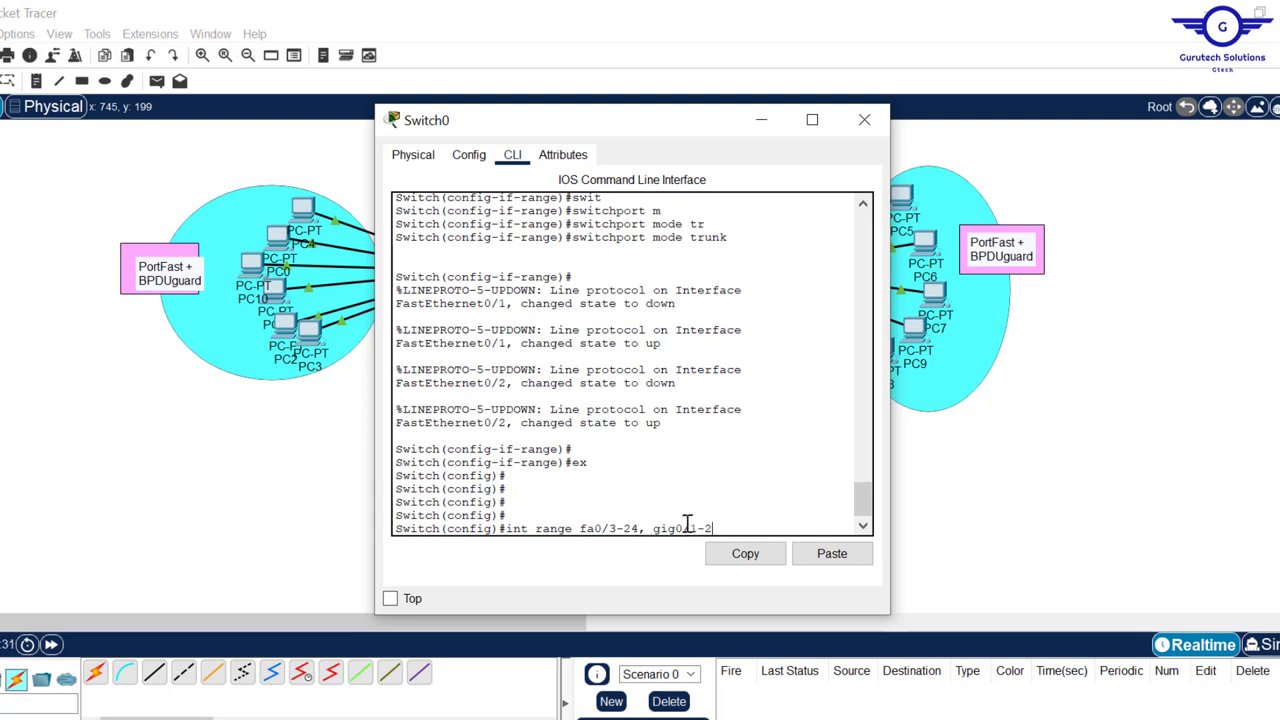
left_click_drag(720, 527, 508, 534)
left_click(745, 554)
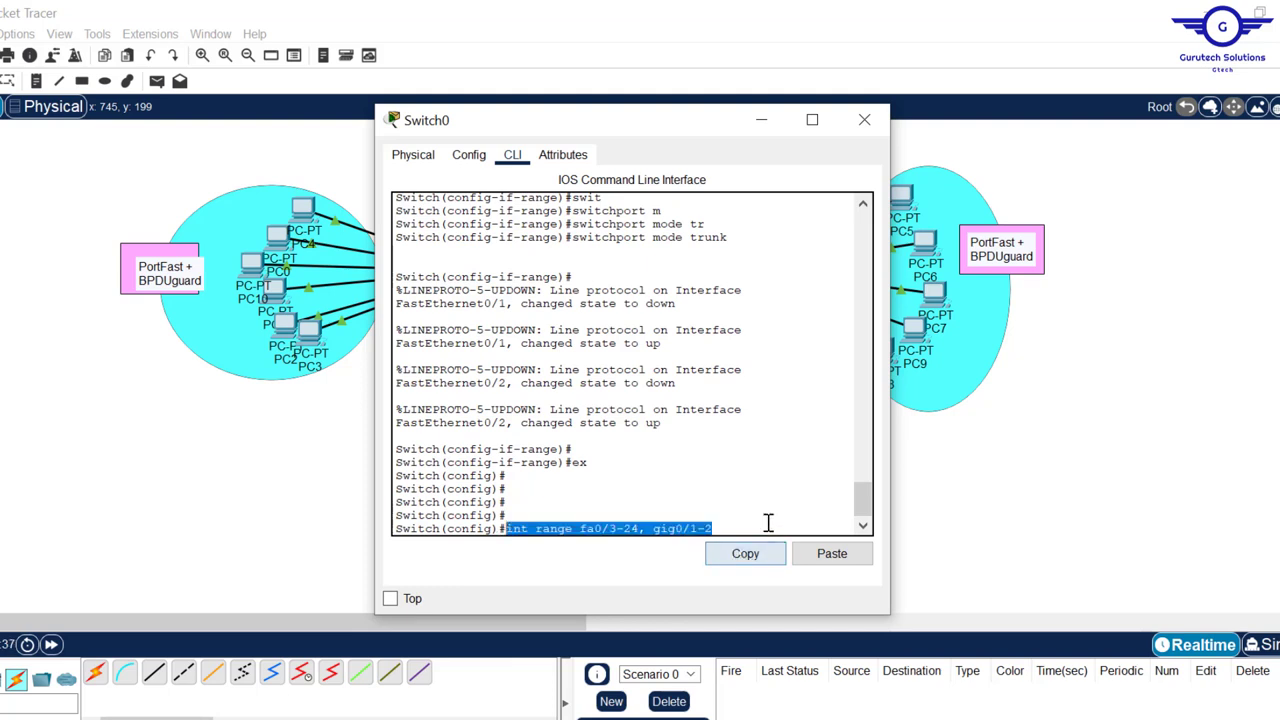
left_click(768, 522)
key("Return")
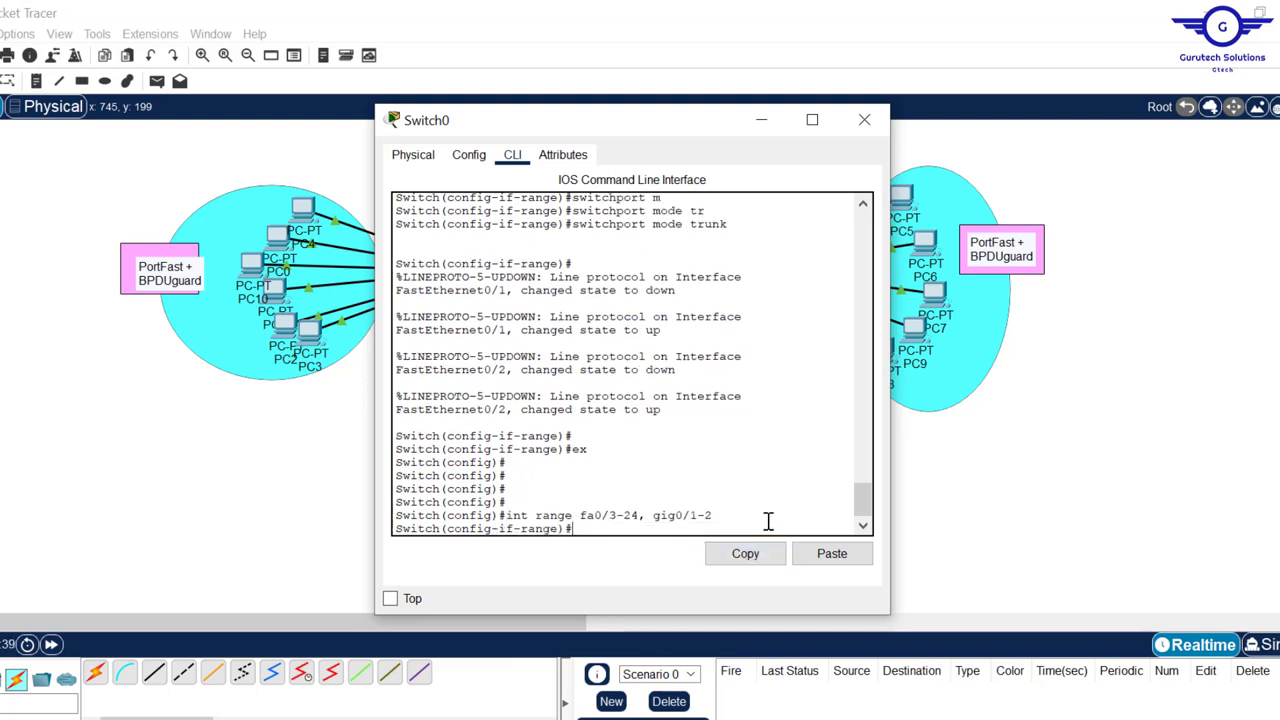
Step: Set the selected interface range on Switch0 to access mode
type("swit")
key("Tab")
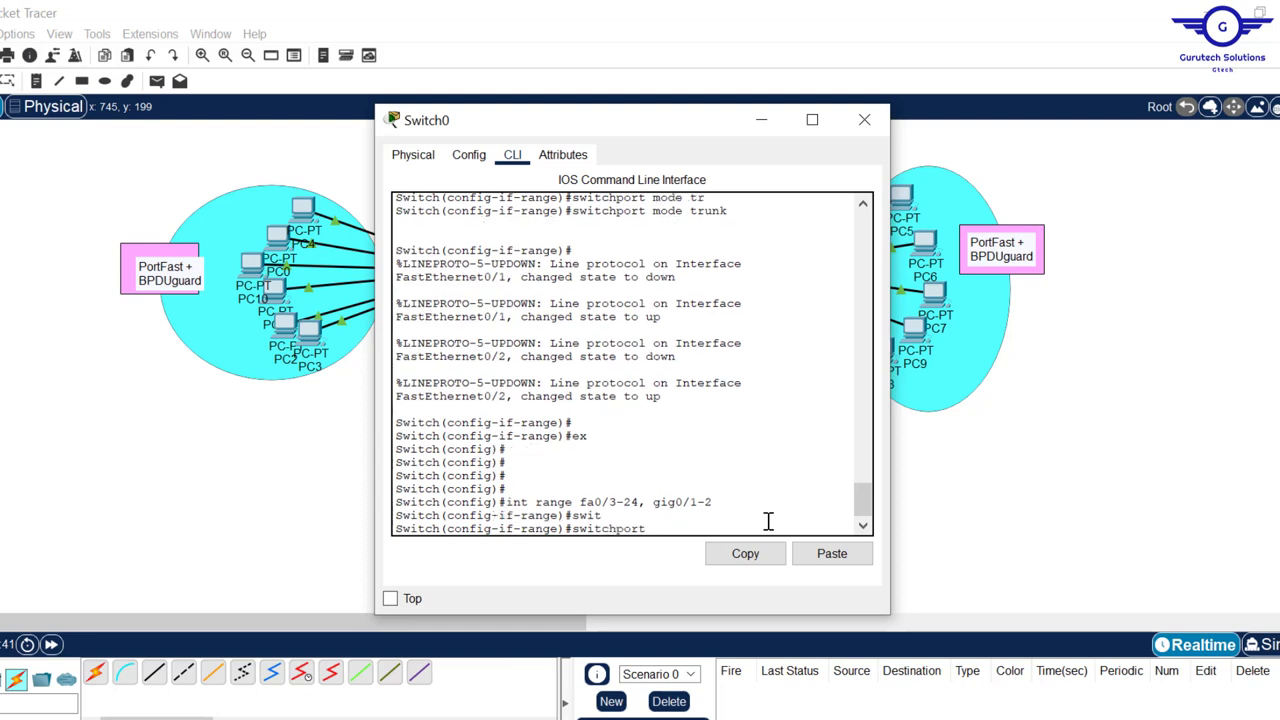
type("m")
key("Tab")
type("a")
key("Tab")
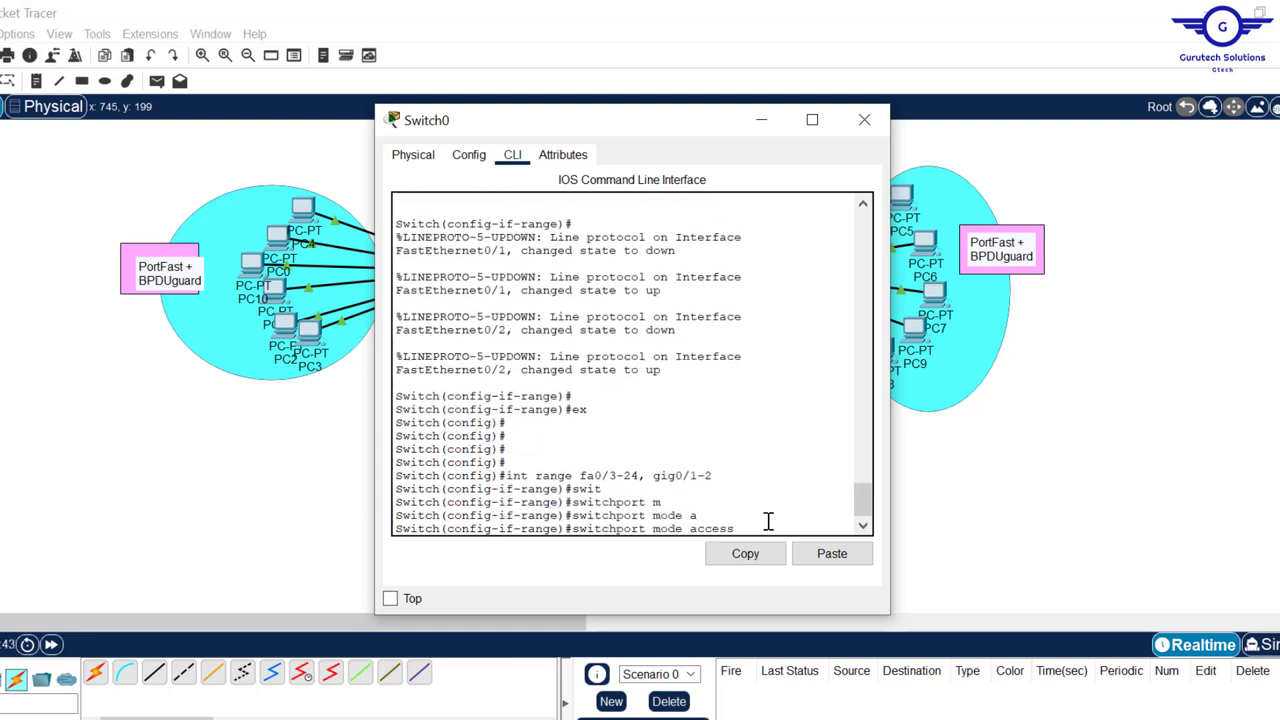
key("Return")
key("Return")
key("Return")
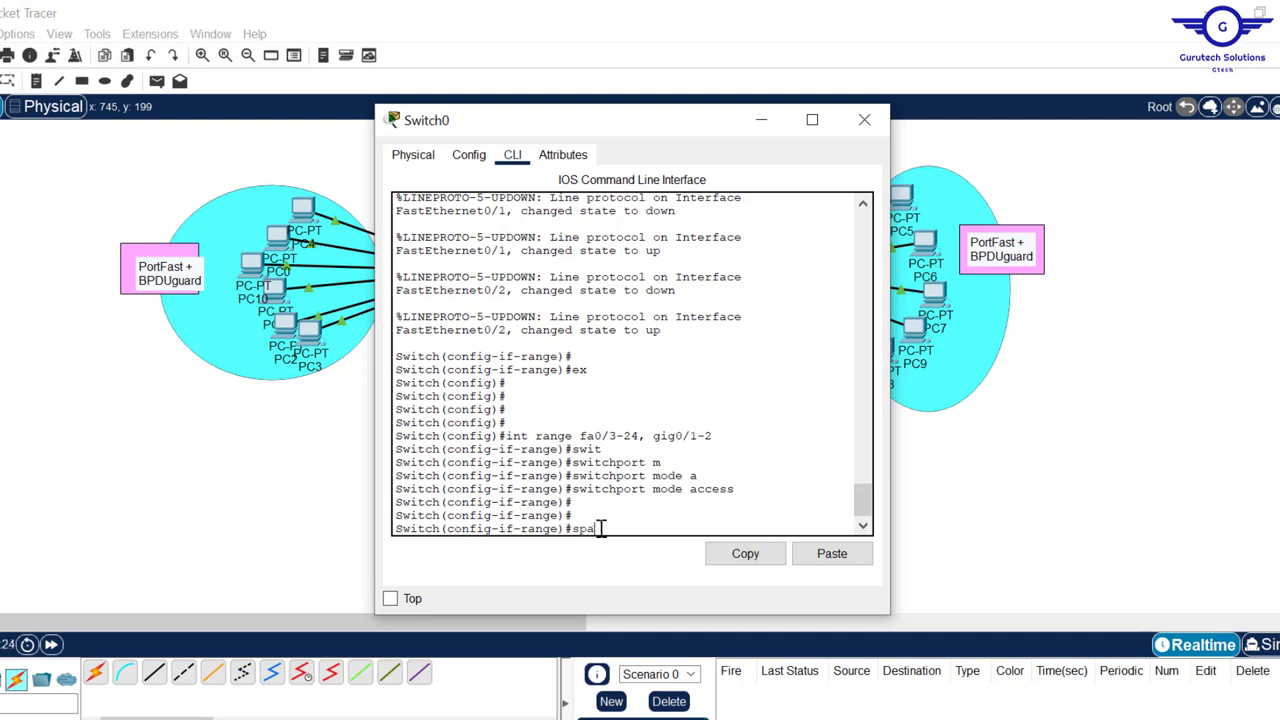
Step: Enable spanning-tree PortFast on Switch0's selected access interfaces
type("nn")
key("Tab")
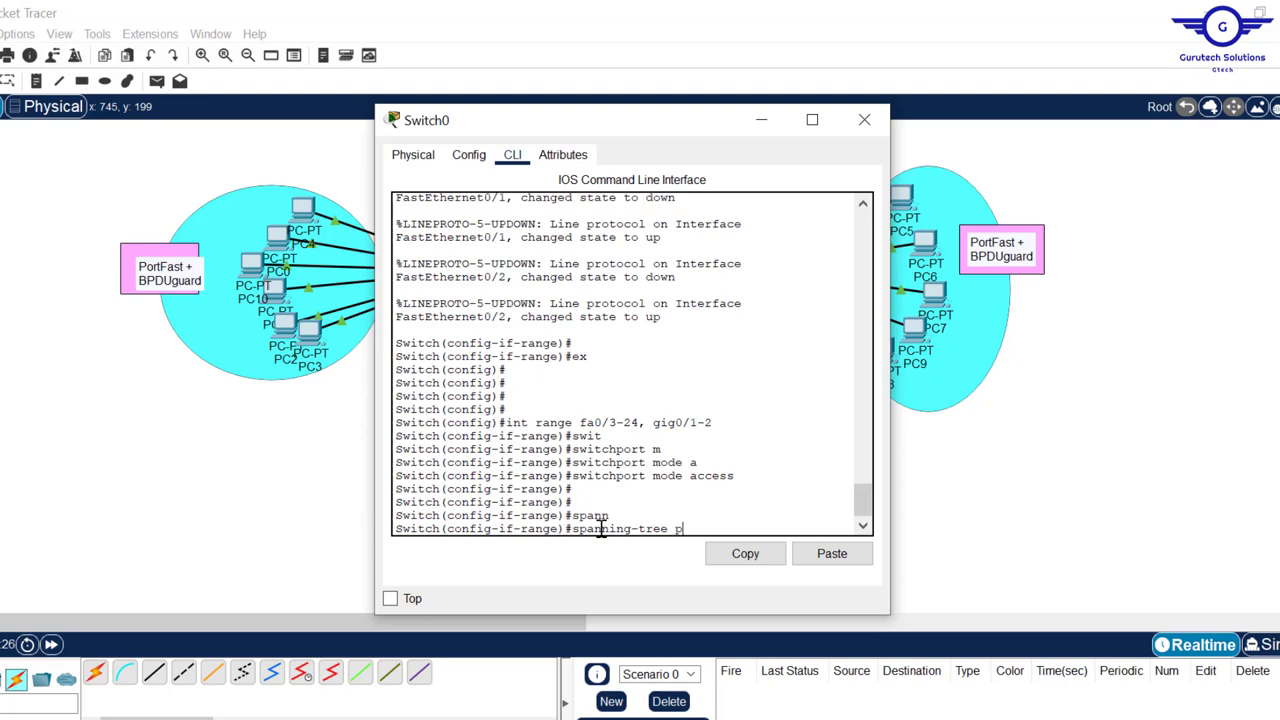
type("p")
key("Tab")
key("Return")
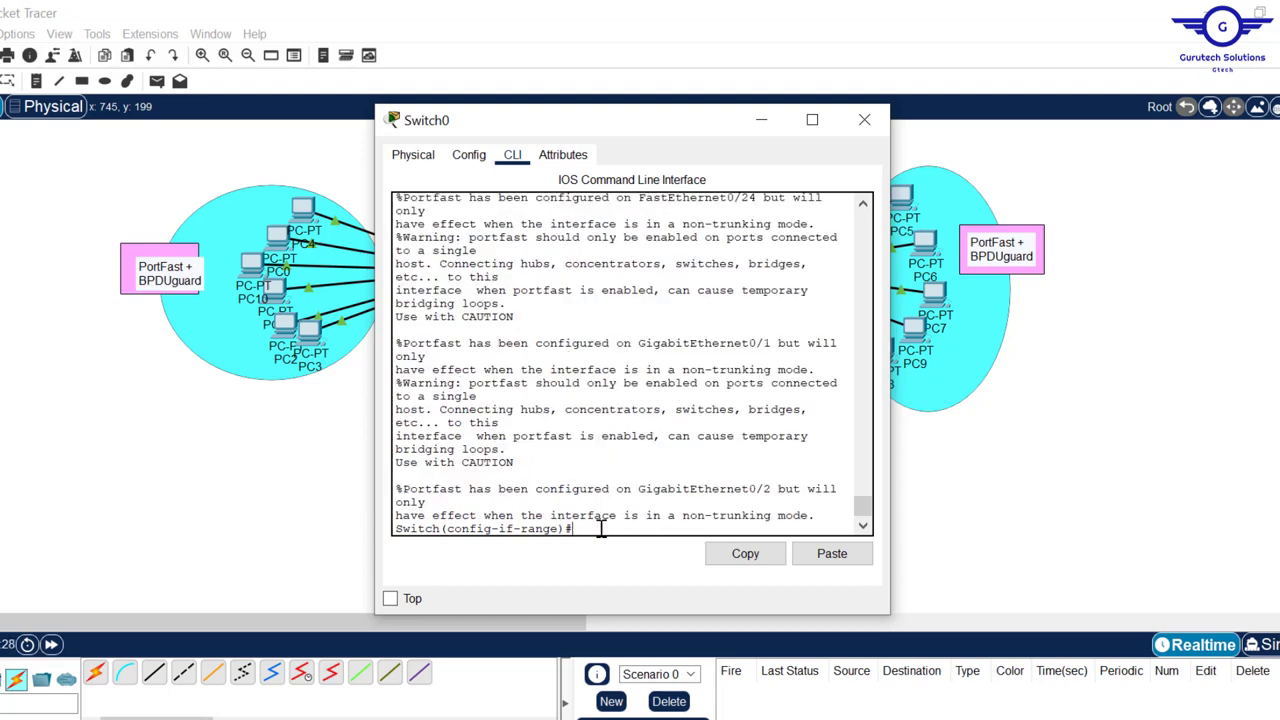
key("Return")
key("Return")
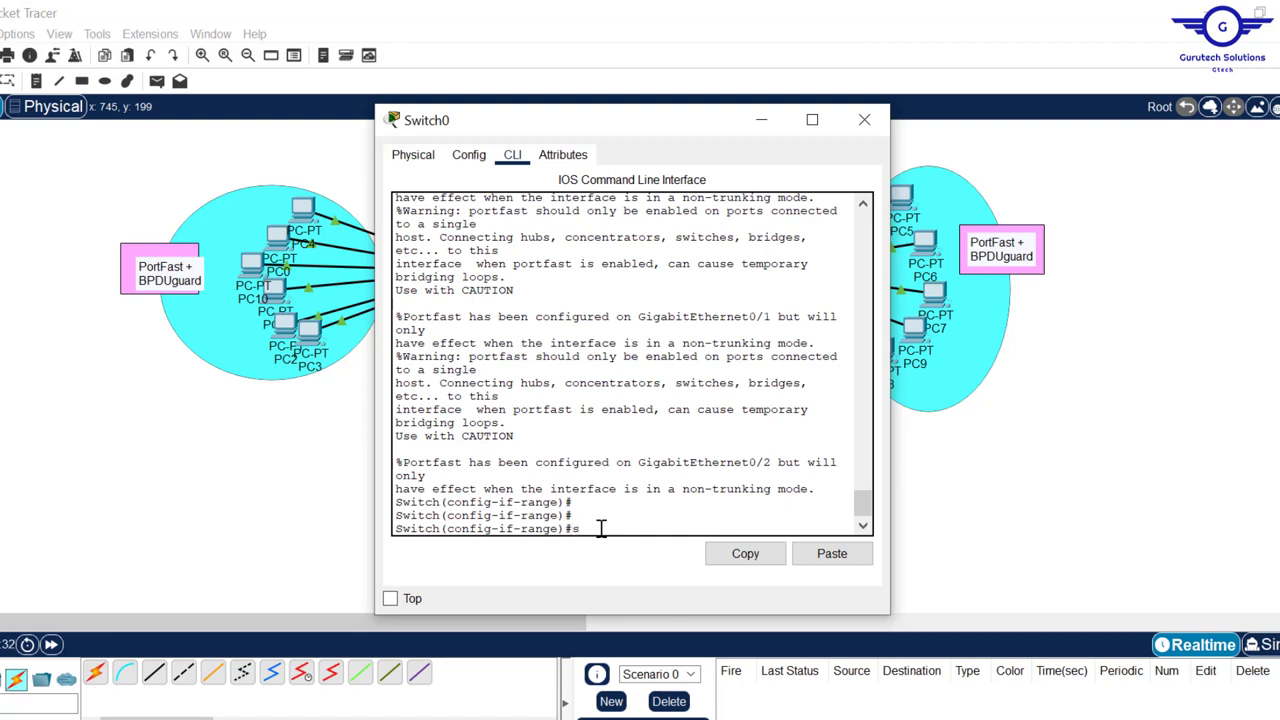
type("spanning-tree portfast")
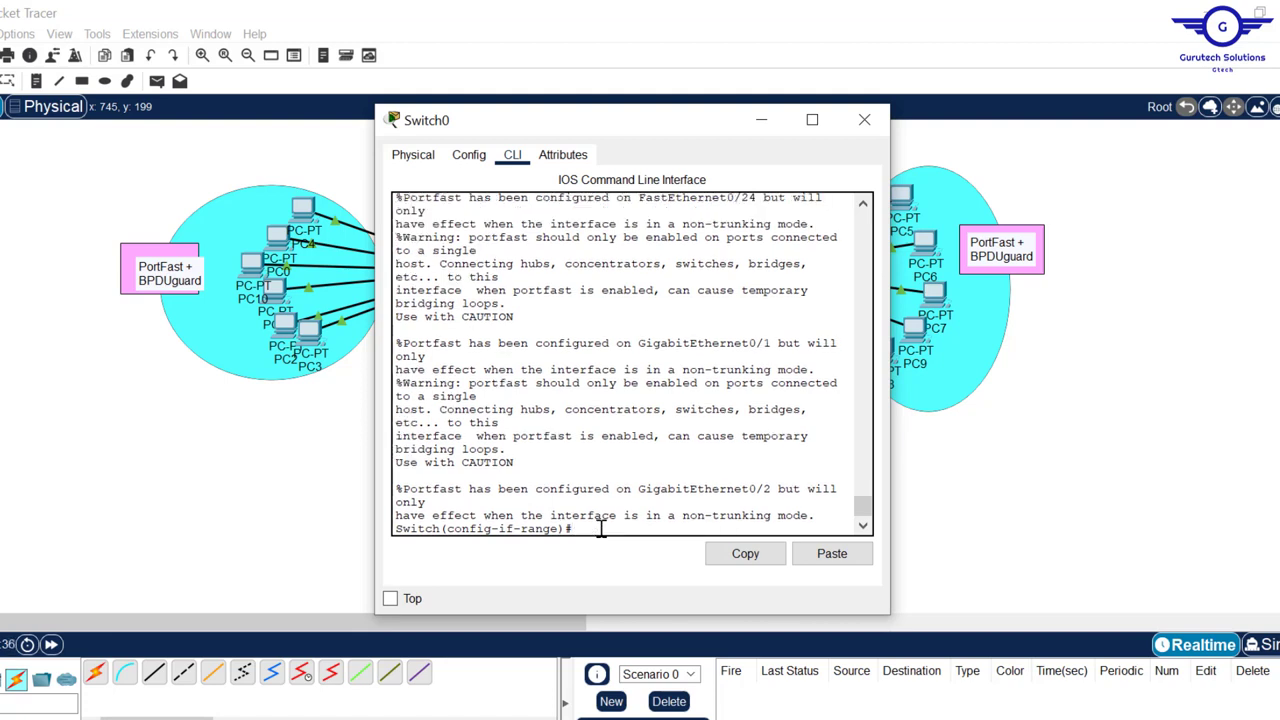
Step: Try to complete a BPDU guard option under the interface-level PortFast command, and list the available spanning-tree options instead
type("spann")
key("Tab")
type("p")
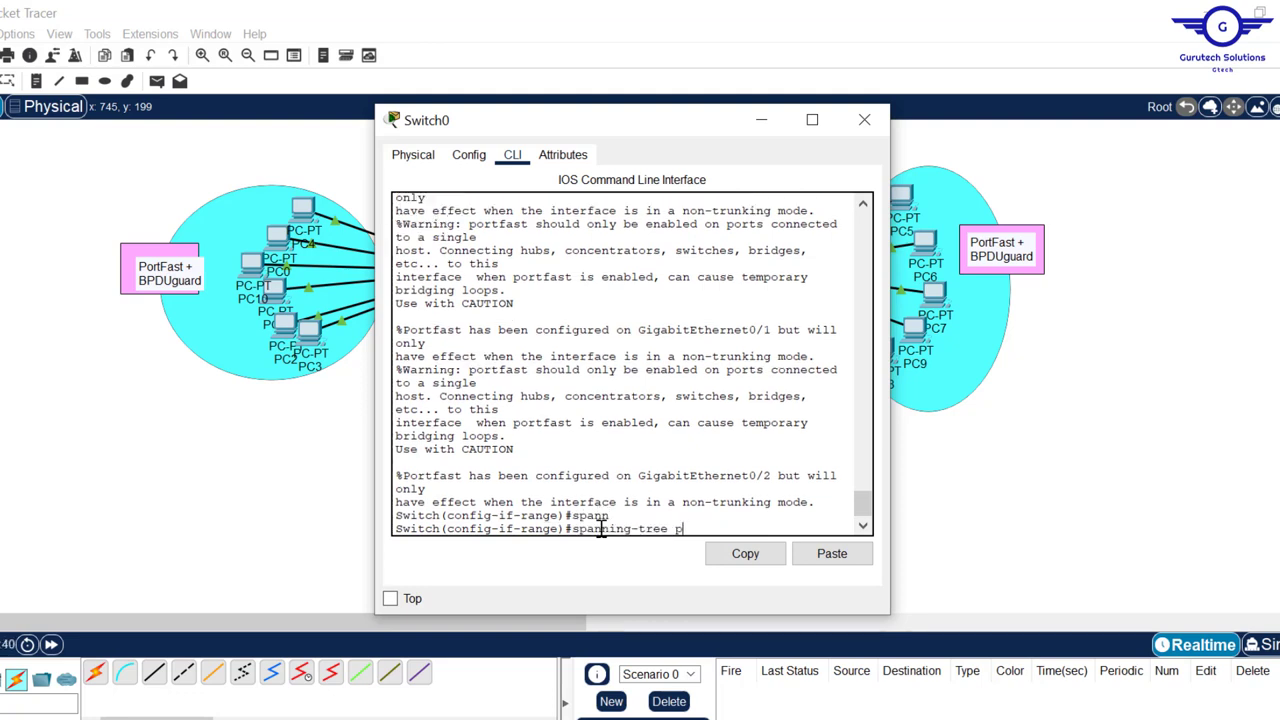
key("Tab")
type("b")
key("Tab")
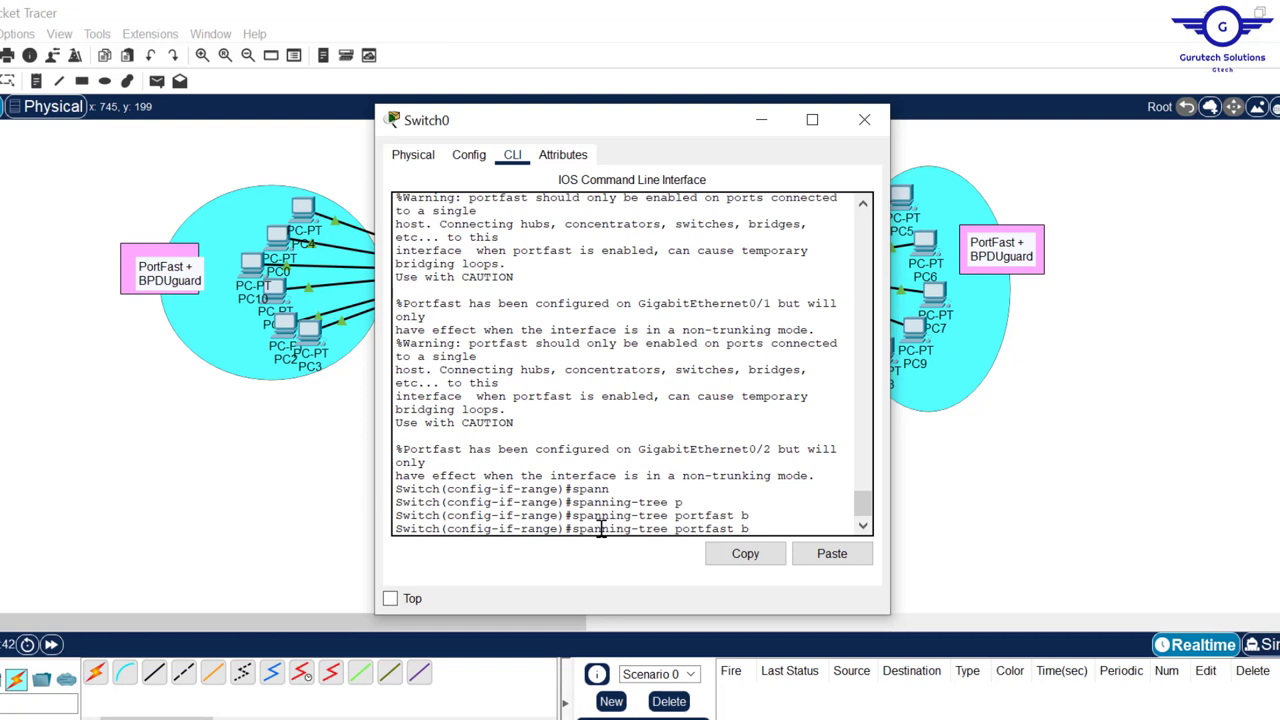
type("p")
key("Tab")
key("BackSpace")
key("BackSpace")
key("BackSpace")
key("BackSpace")
key("BackSpace")
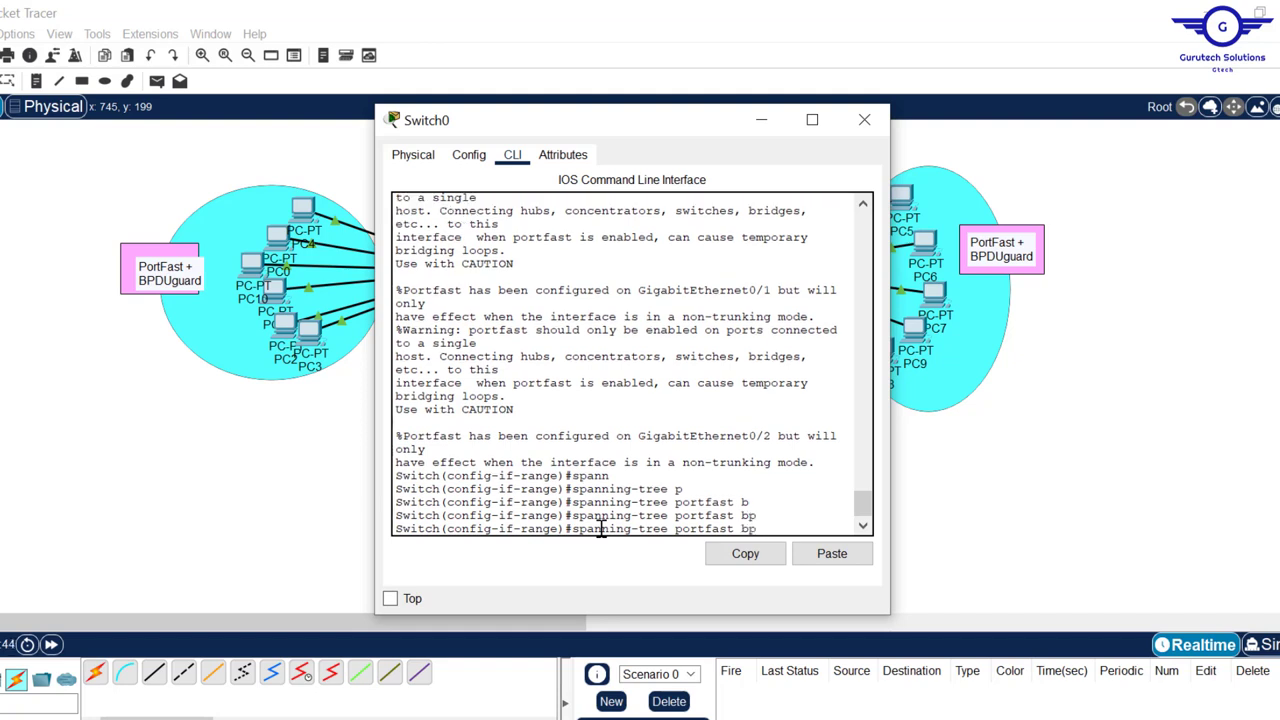
key("BackSpace")
key("BackSpace")
key("BackSpace")
type("?")
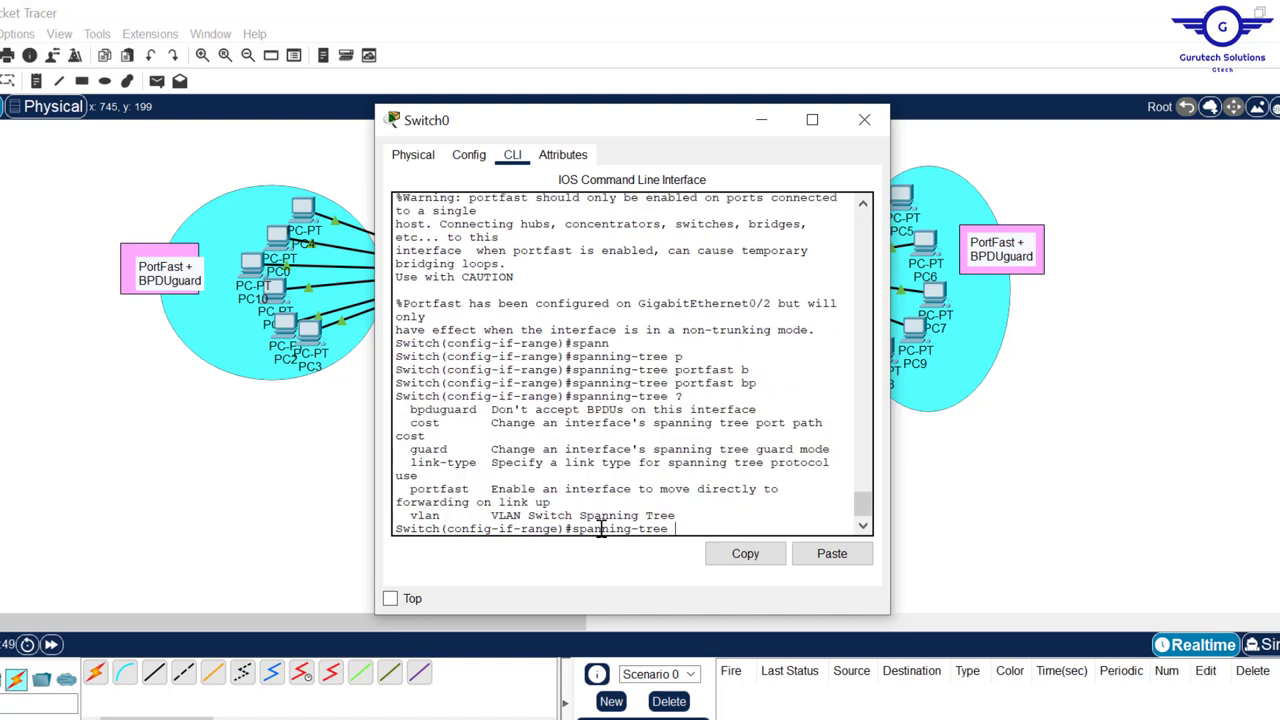
Step: Enable spanning-tree BPDU guard on Switch0's selected interfaces, checking the command's options, and exit to global configuration mode
type("b")
key("Tab")
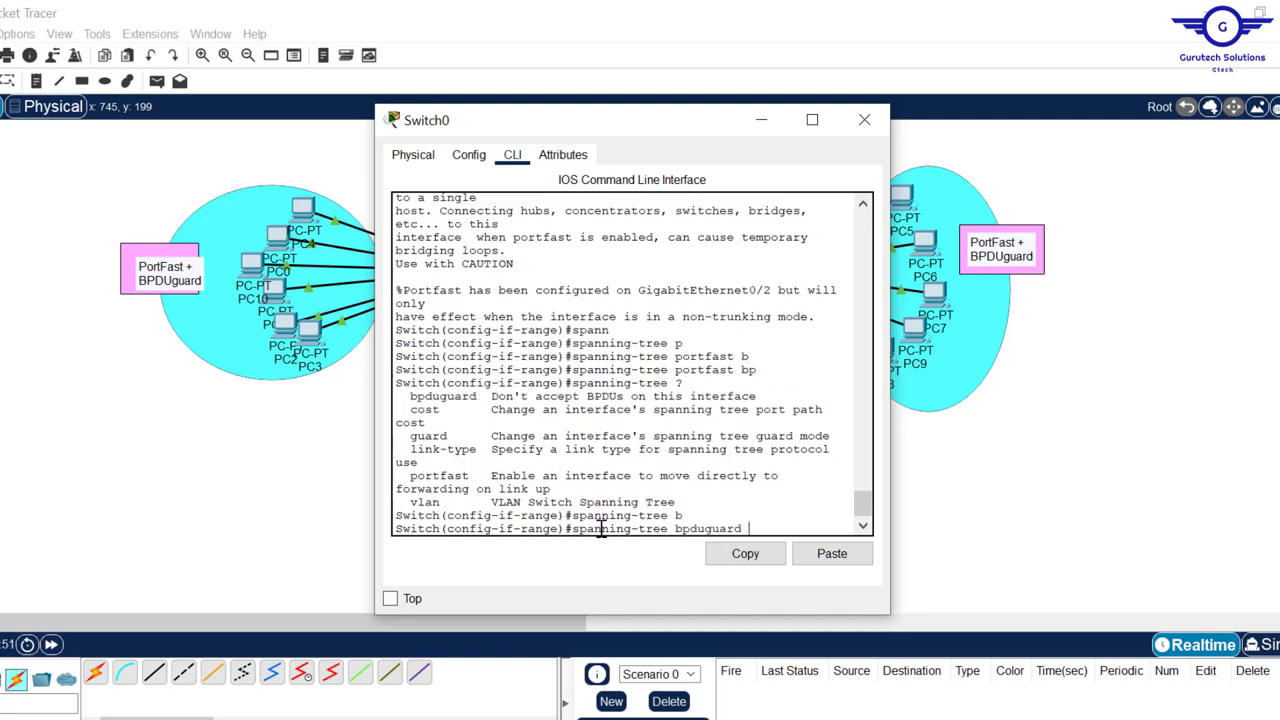
type("?")
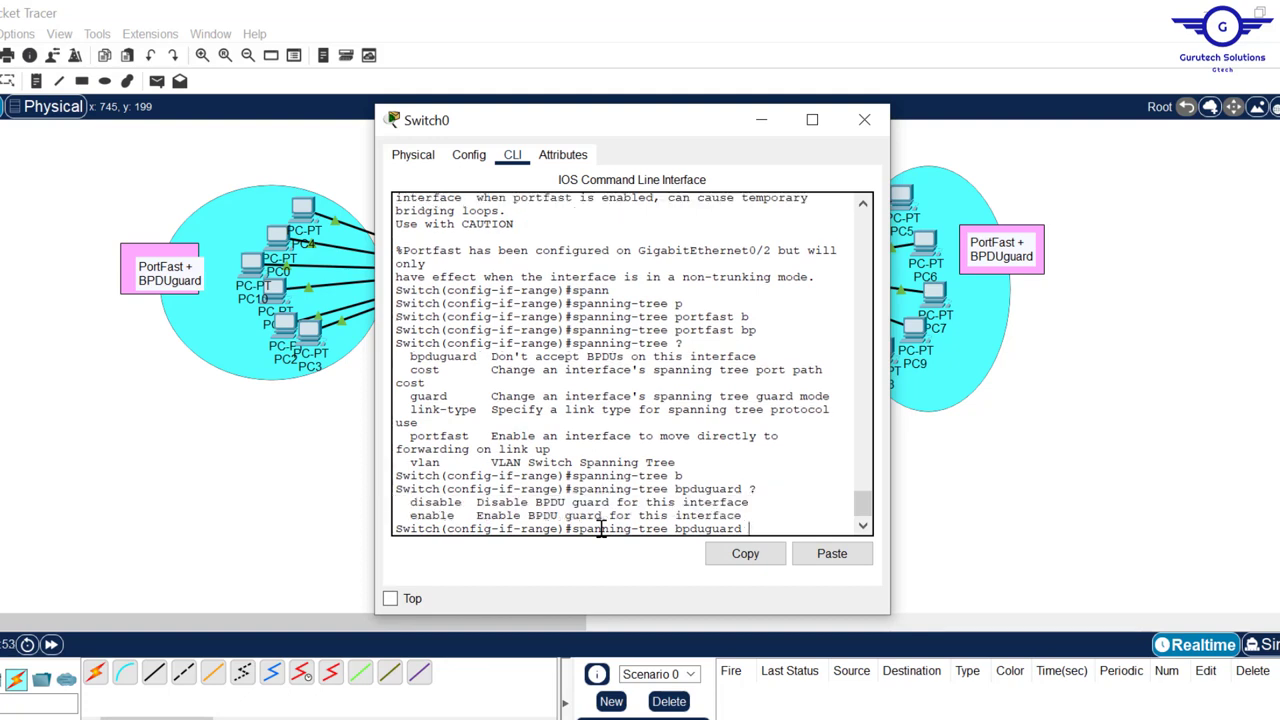
type("e")
key("Tab")
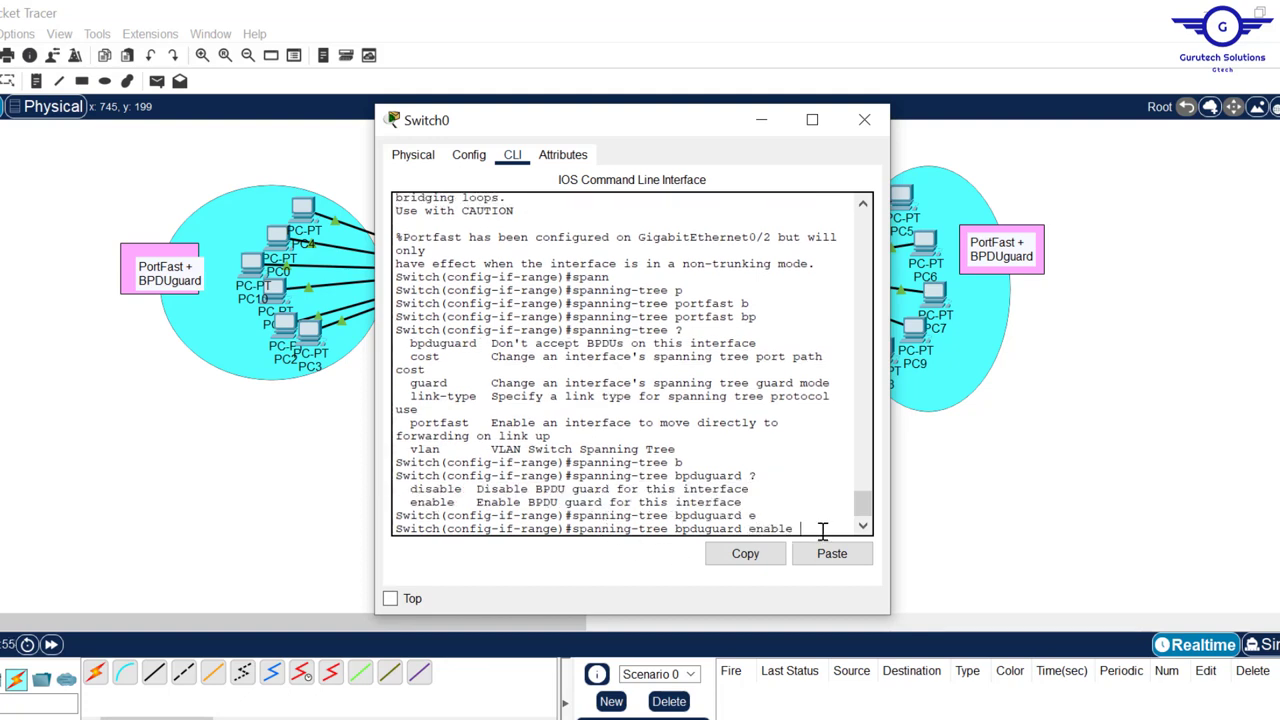
left_click_drag(810, 528, 575, 537)
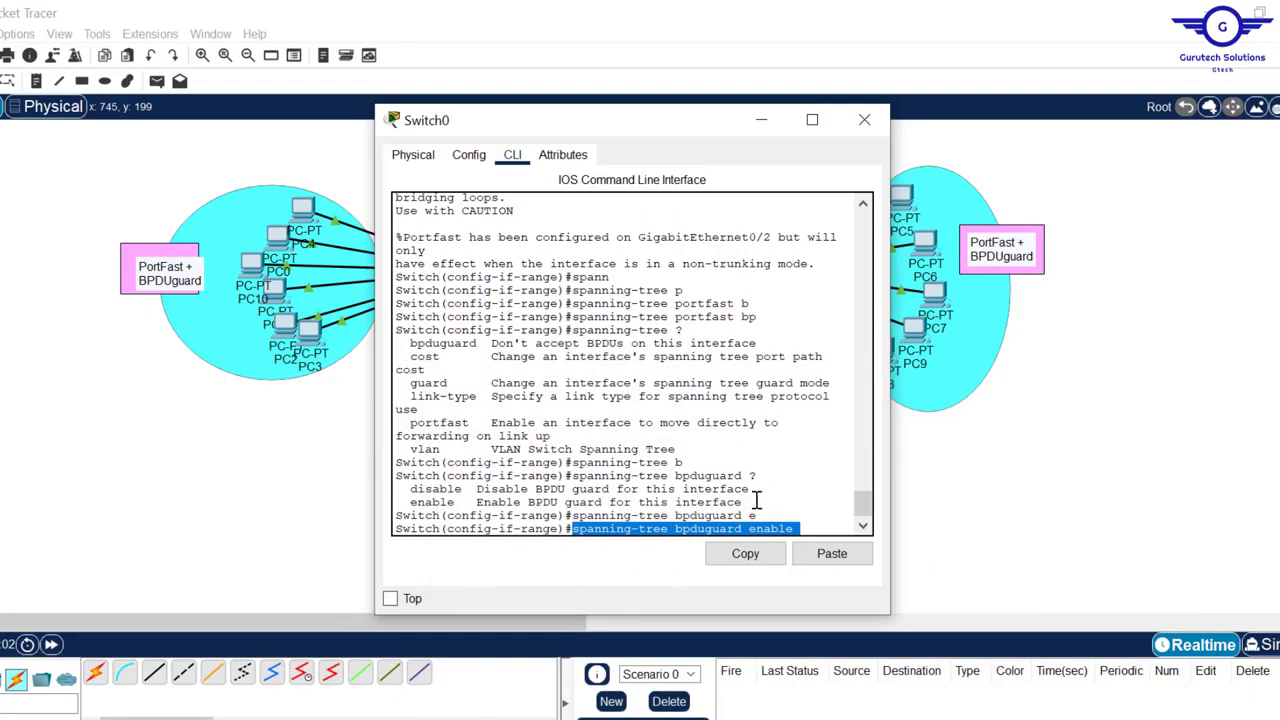
key("Return")
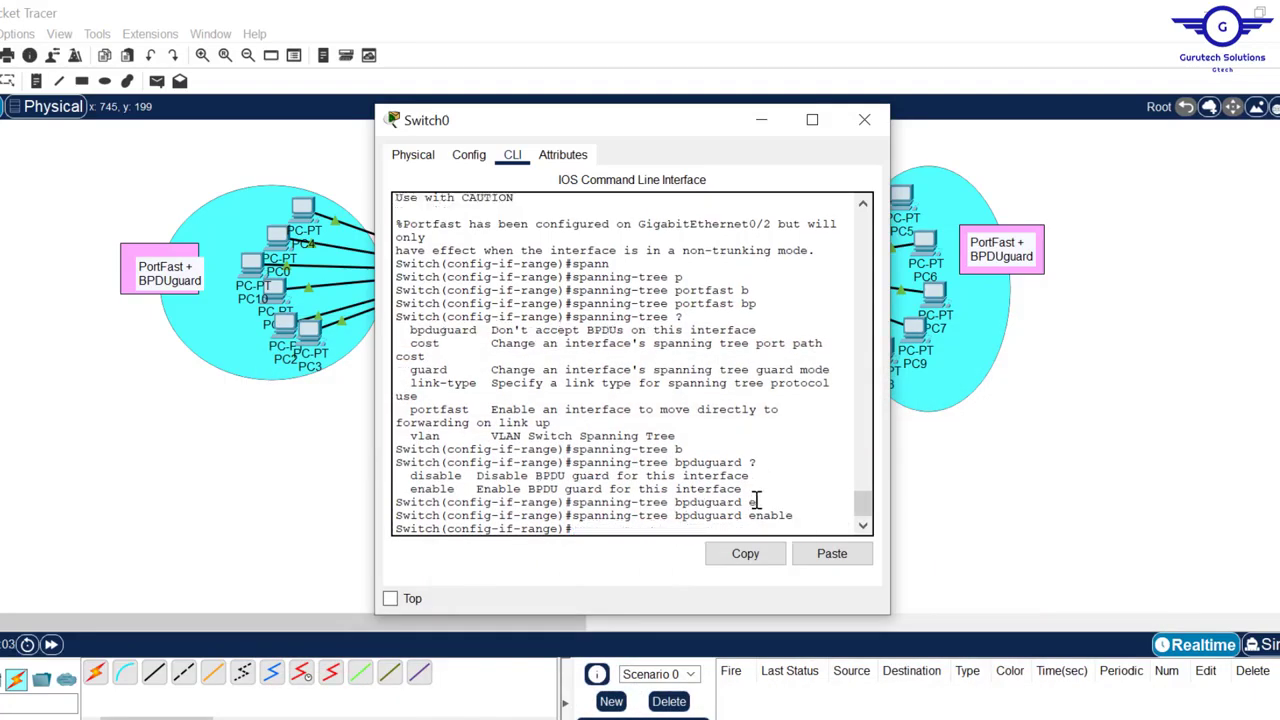
type("exit")
key("Return")
key("Return")
key("Return")
key("Return")
key("Return")
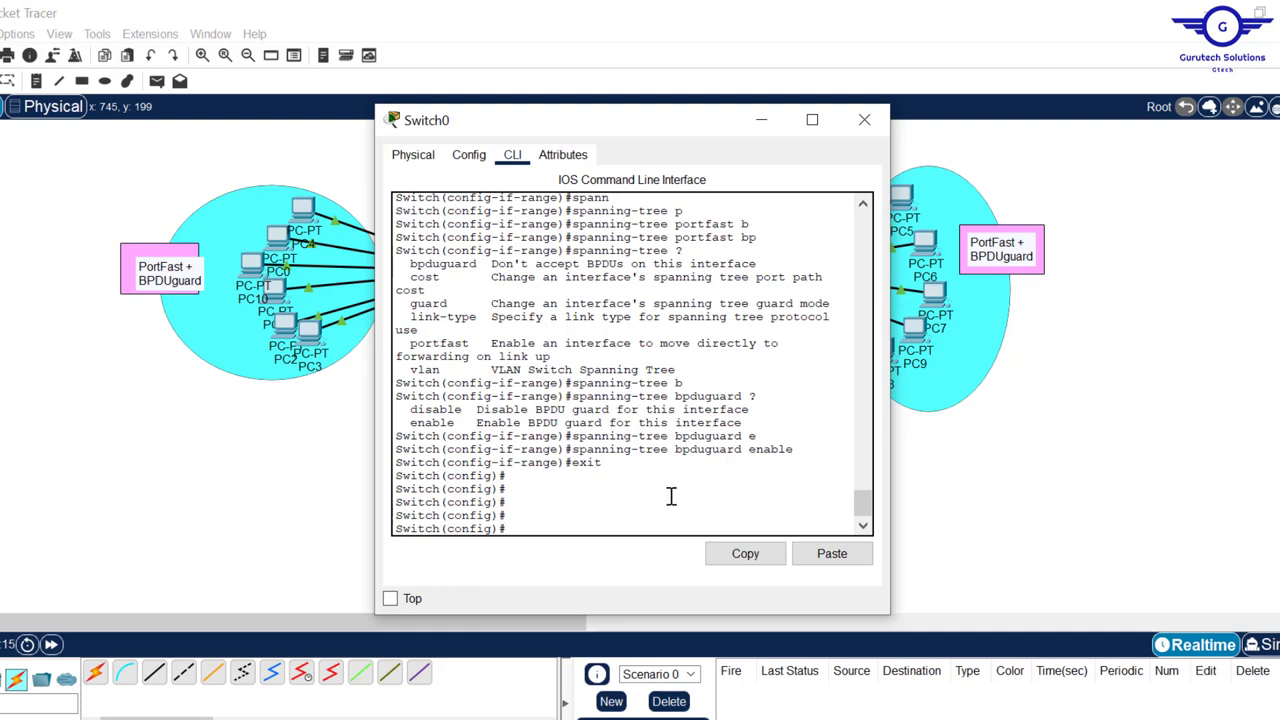
Step: Enable PortFast by default globally on Switch0 with "spanning-tree portfast default"
type("spann")
key("Tab")
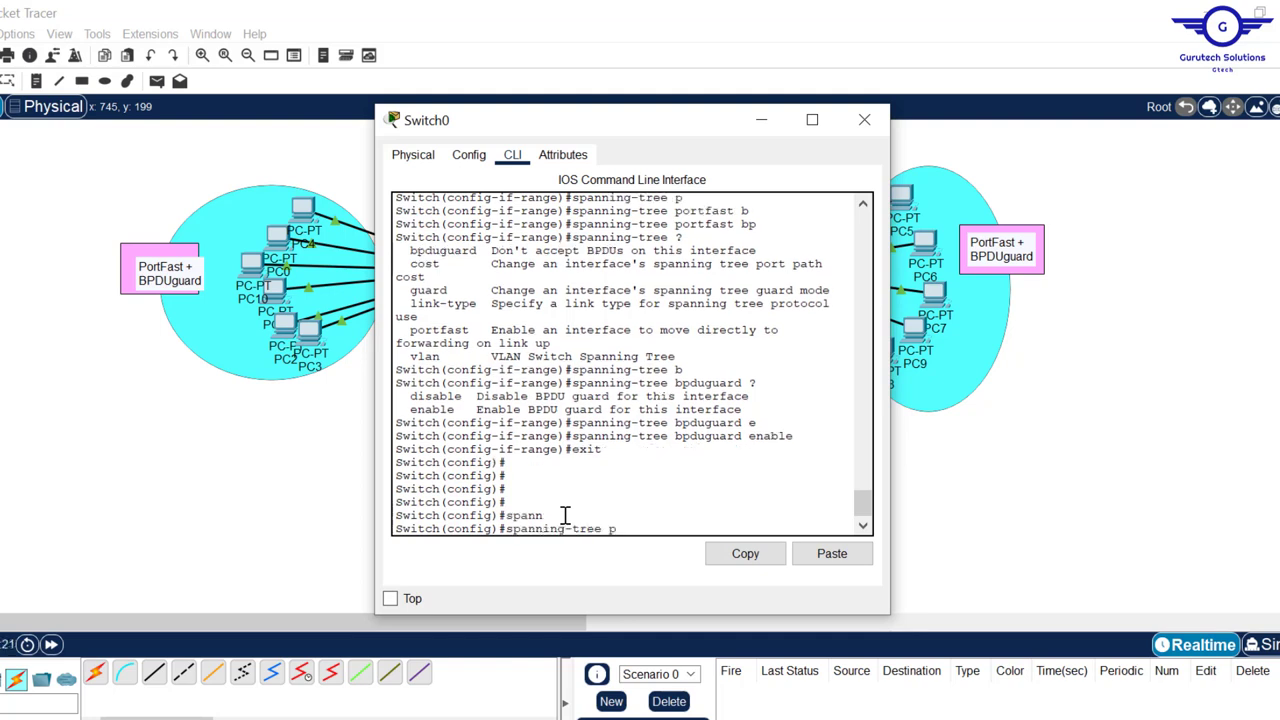
type("po")
key("Tab")
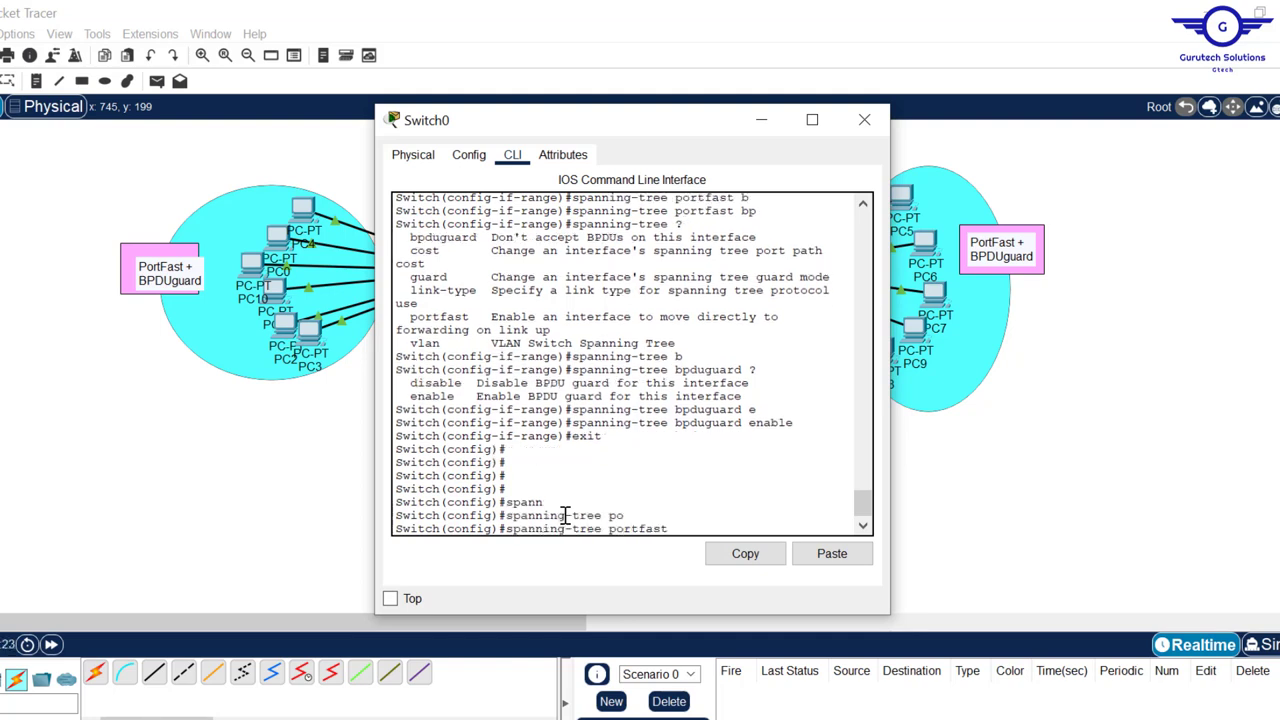
type("d")
key("Tab")
key("Return")
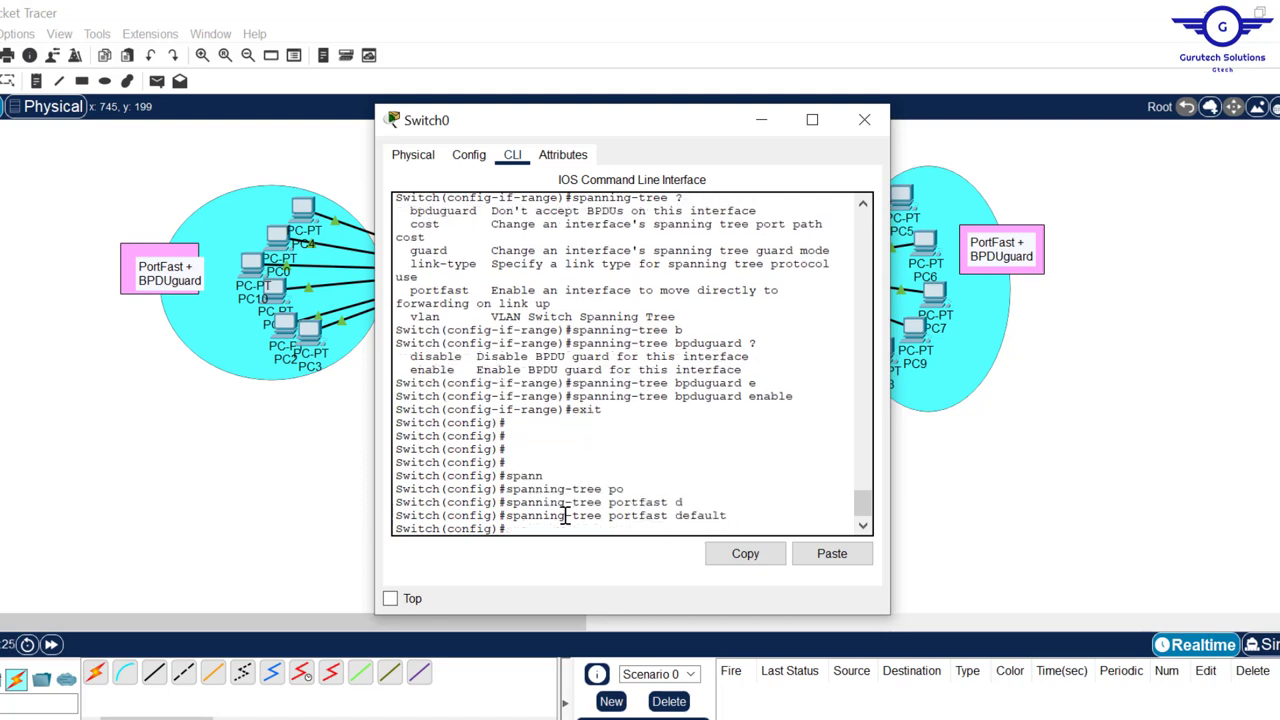
Step: Enable BPDU guard by default globally on Switch0 with "spanning-tree portfast bpduguard default" and return to the topology
type("spa")
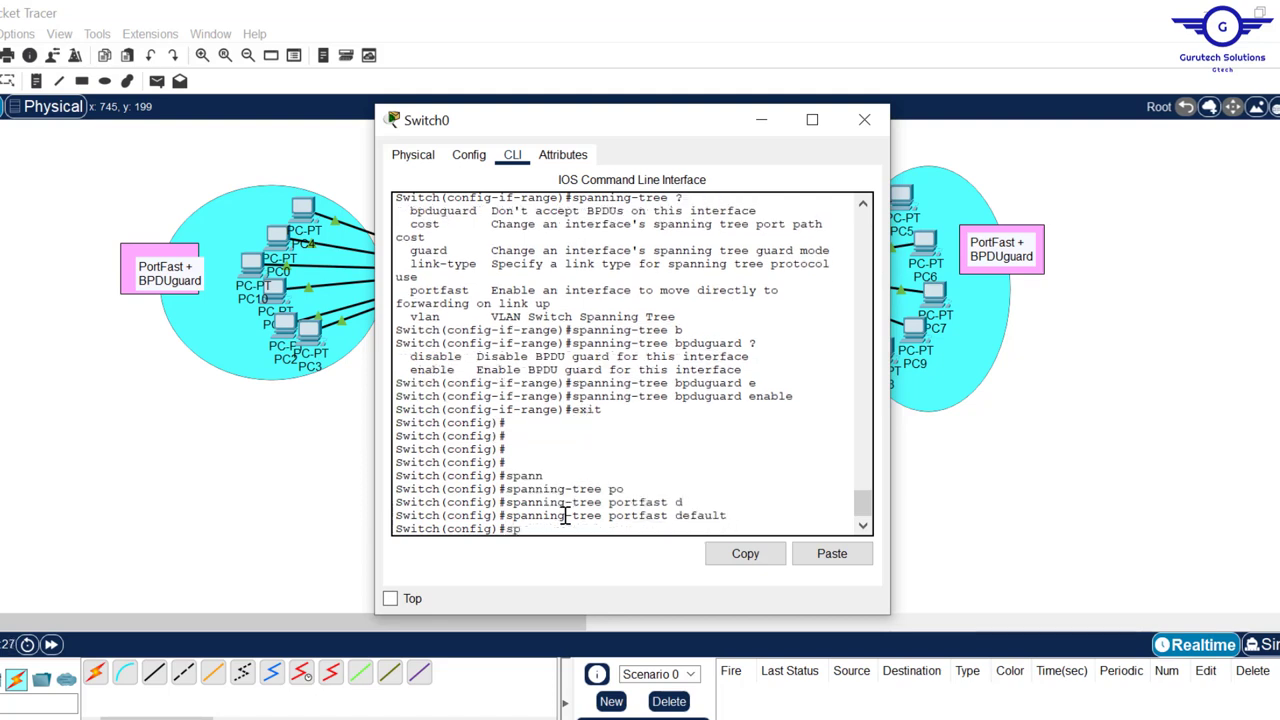
key("Tab")
type("b")
key("Tab")
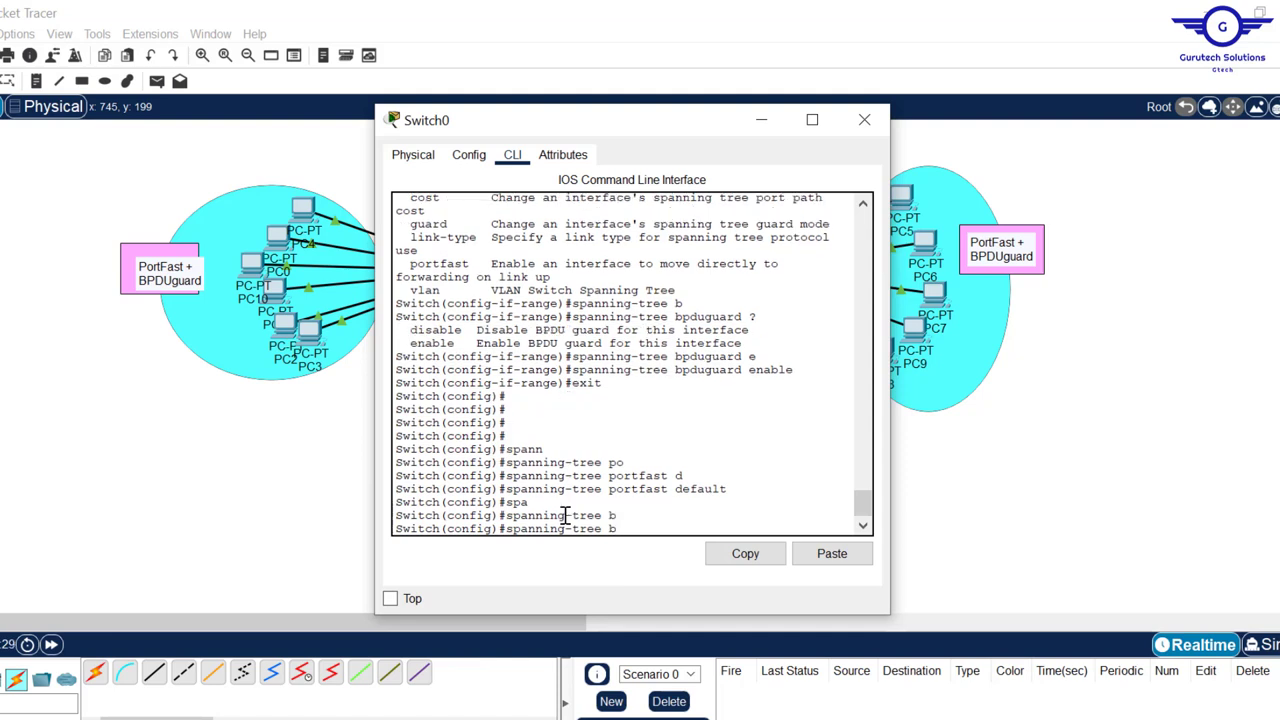
type("p")
key("Tab")
type("b")
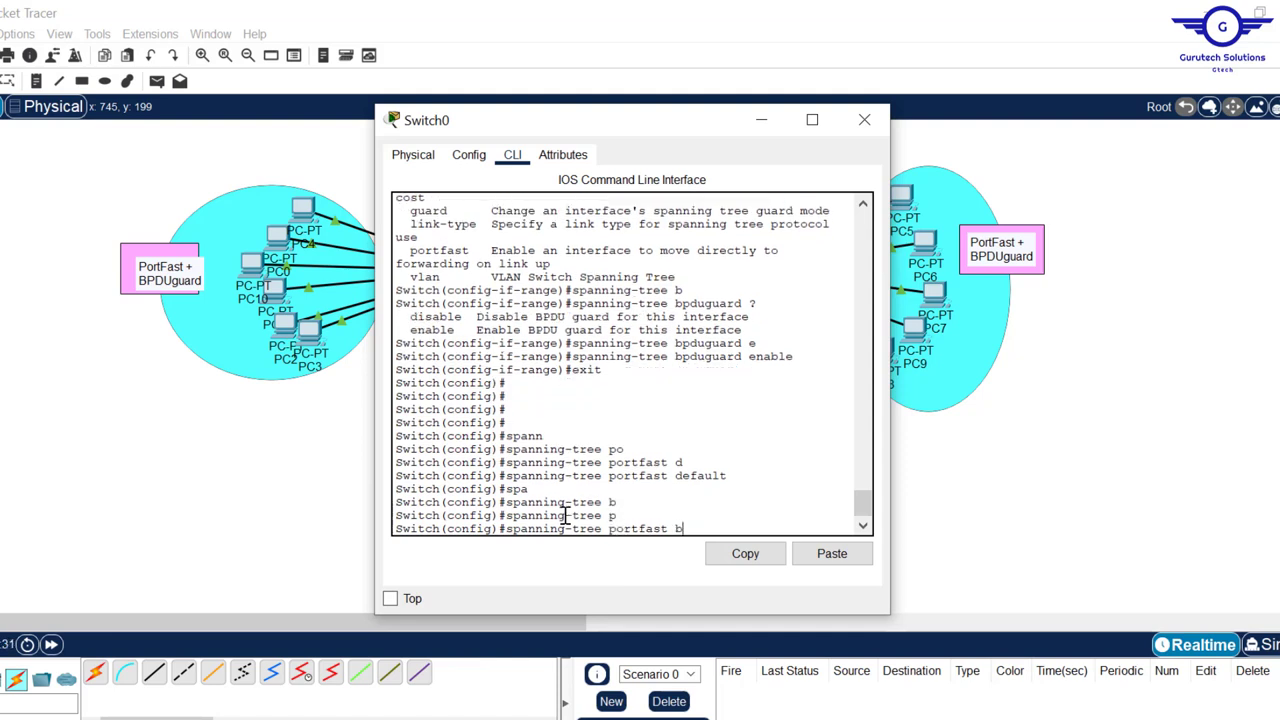
key("Tab")
type("d")
key("Tab")
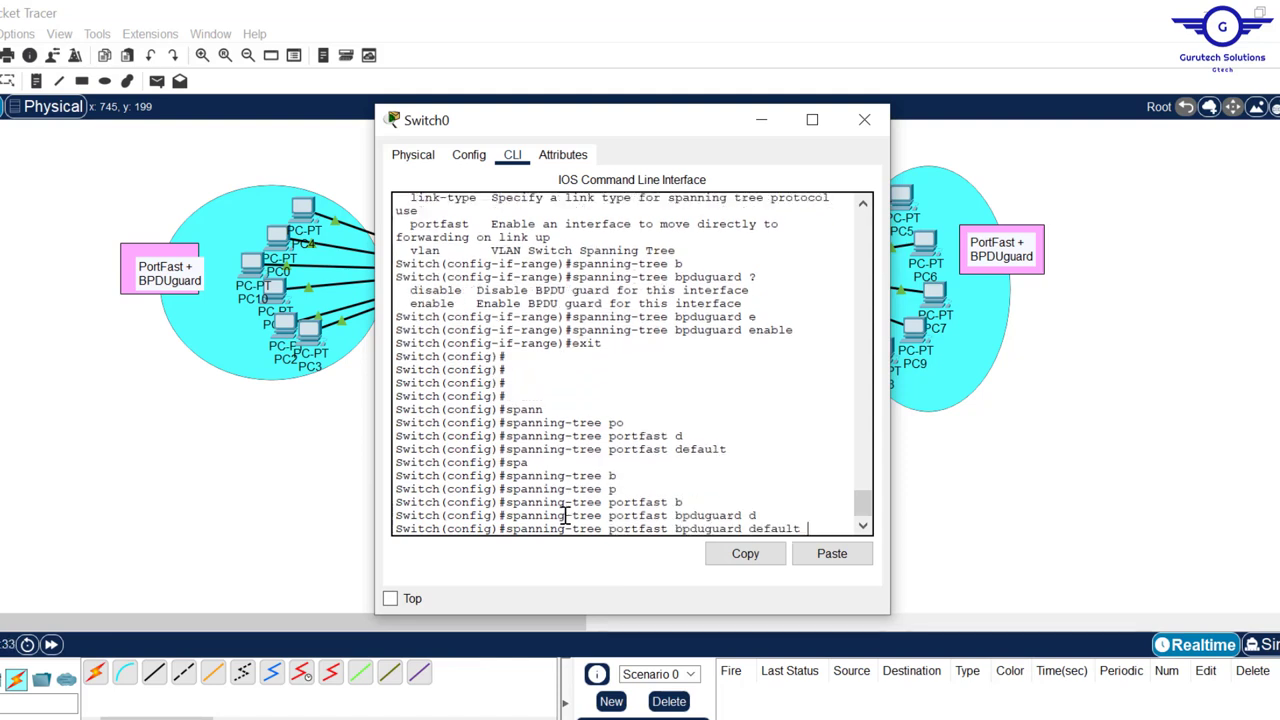
key("Return")
key("Return")
key("Return")
key("Return")
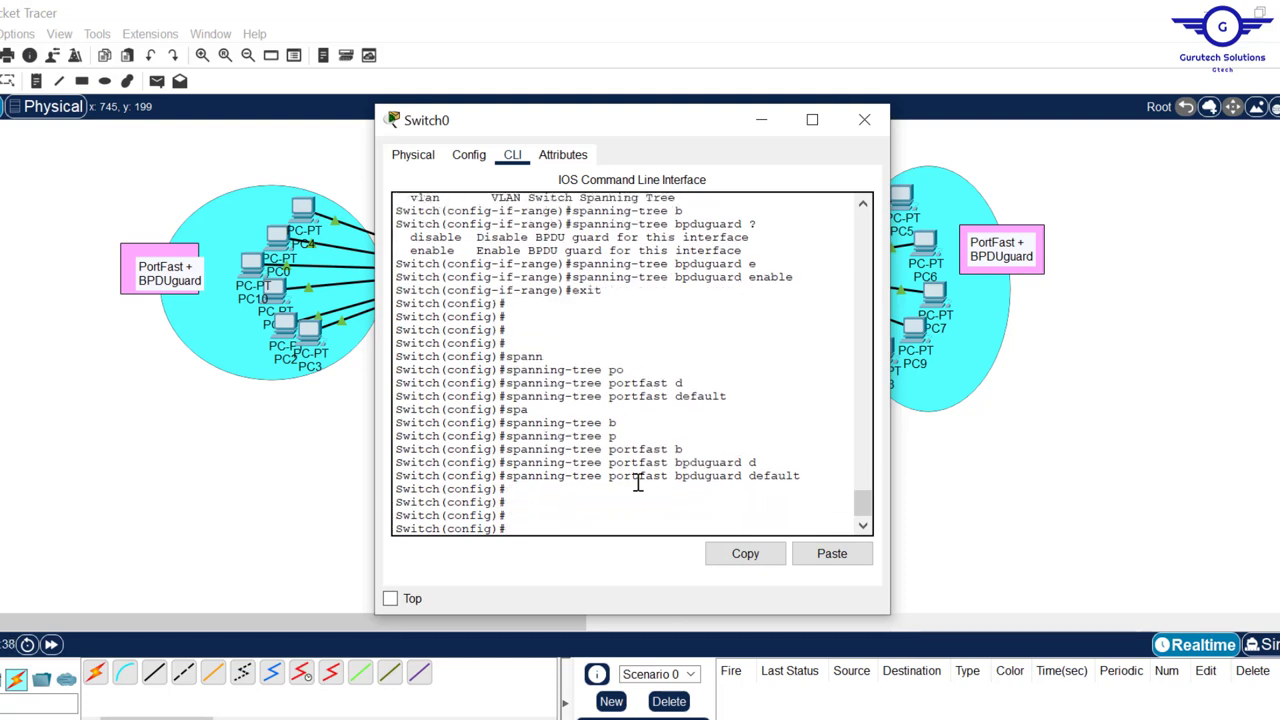
left_click(1047, 432)
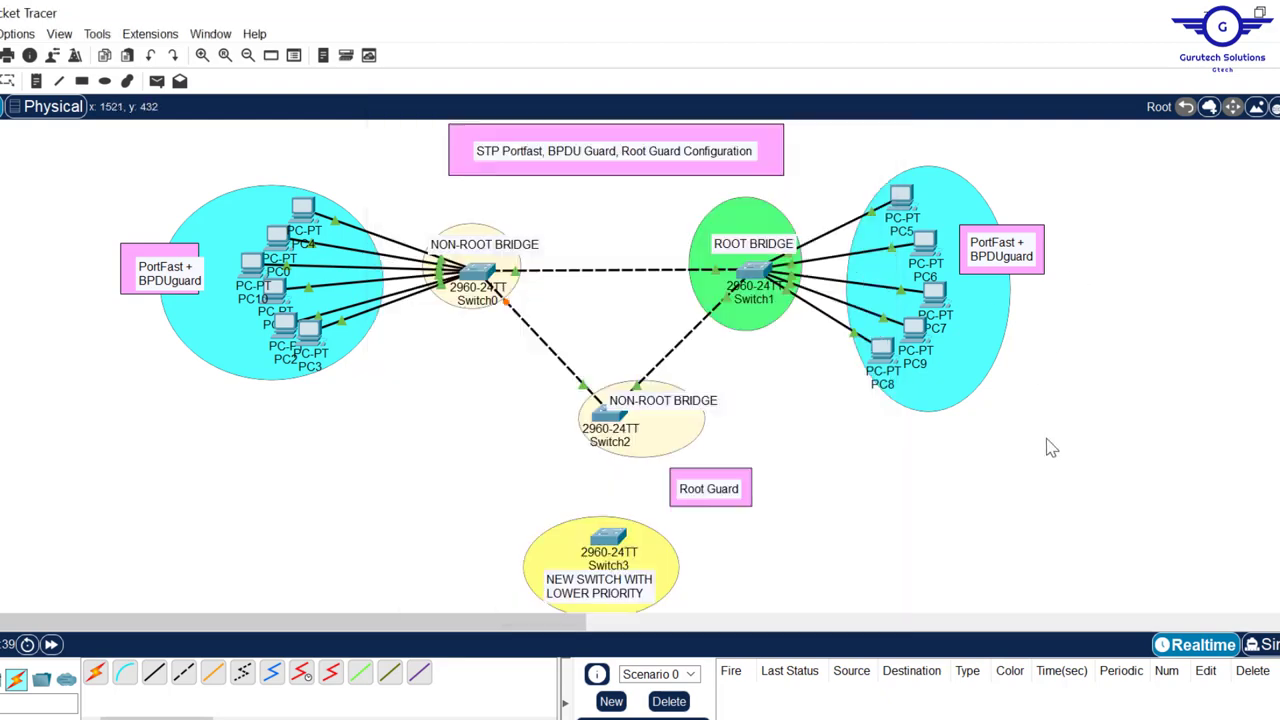
Step: On Switch1, set the interface range fa0/3-24, gig0/1-2 to access mode with "switchport mode access"
left_click(754, 274)
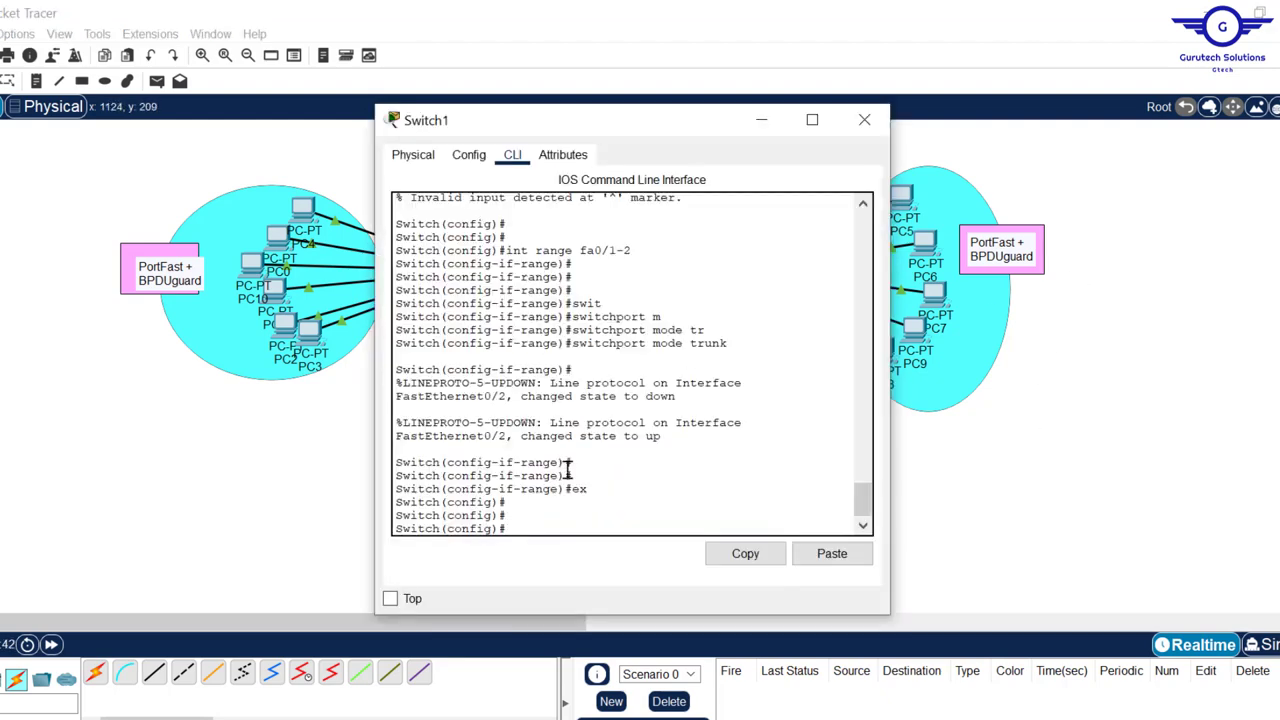
key("Return")
key("Return")
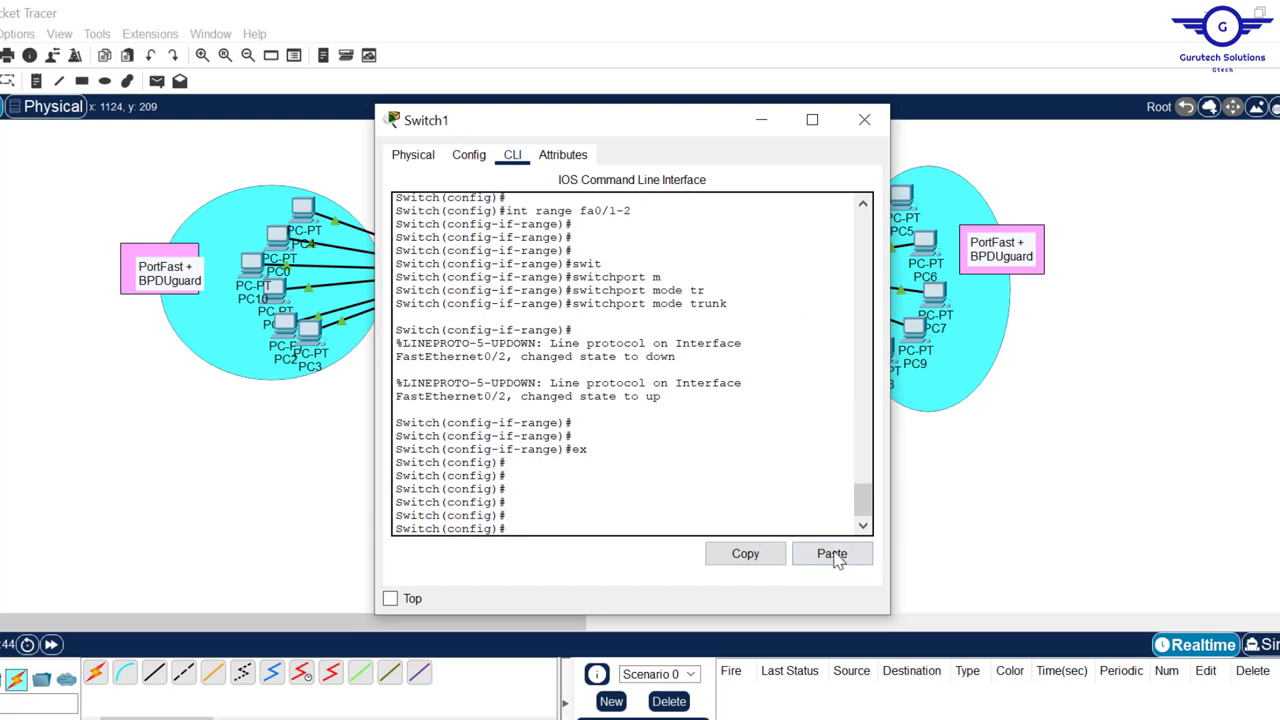
left_click(831, 554)
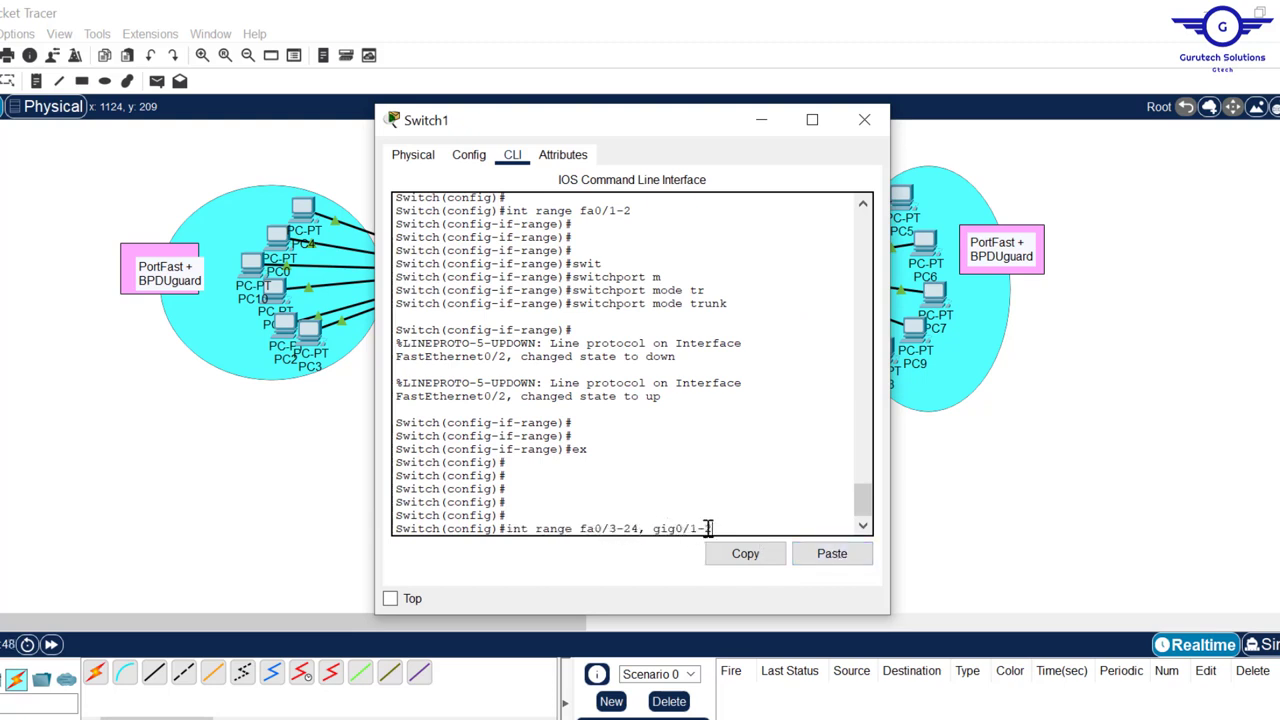
key("Return")
key("Return")
key("Return")
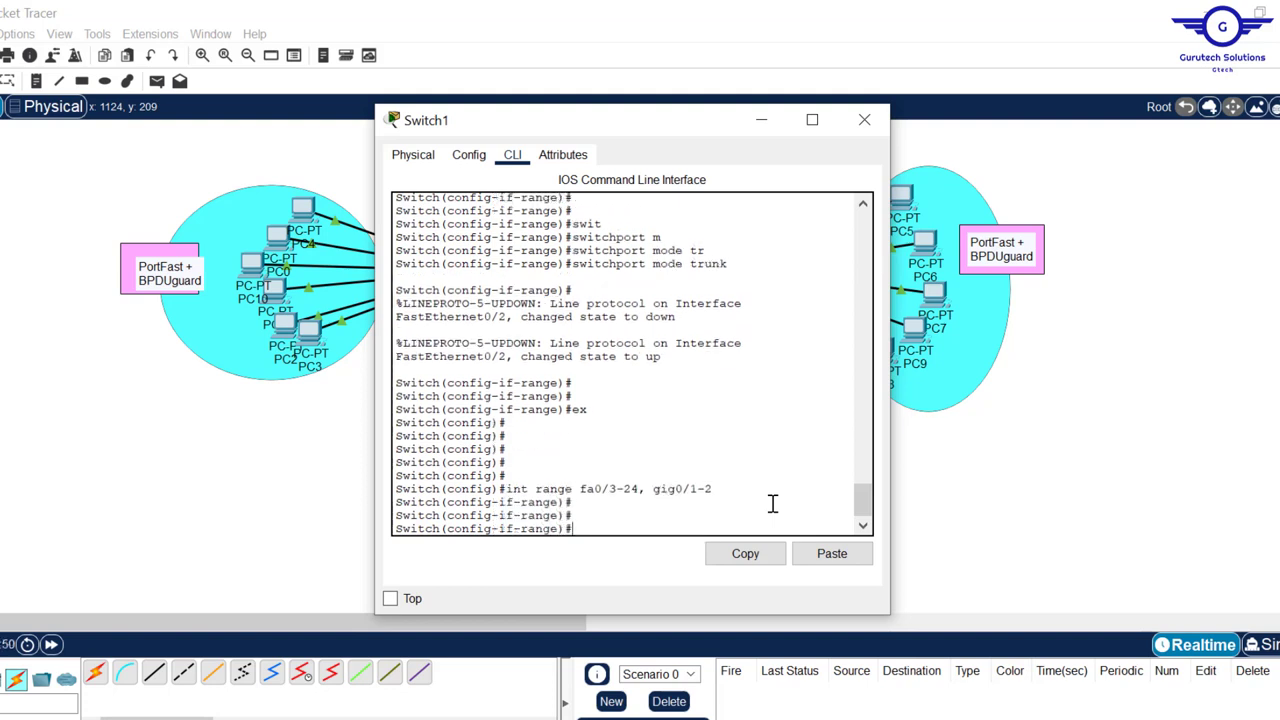
type("swit")
key("Tab")
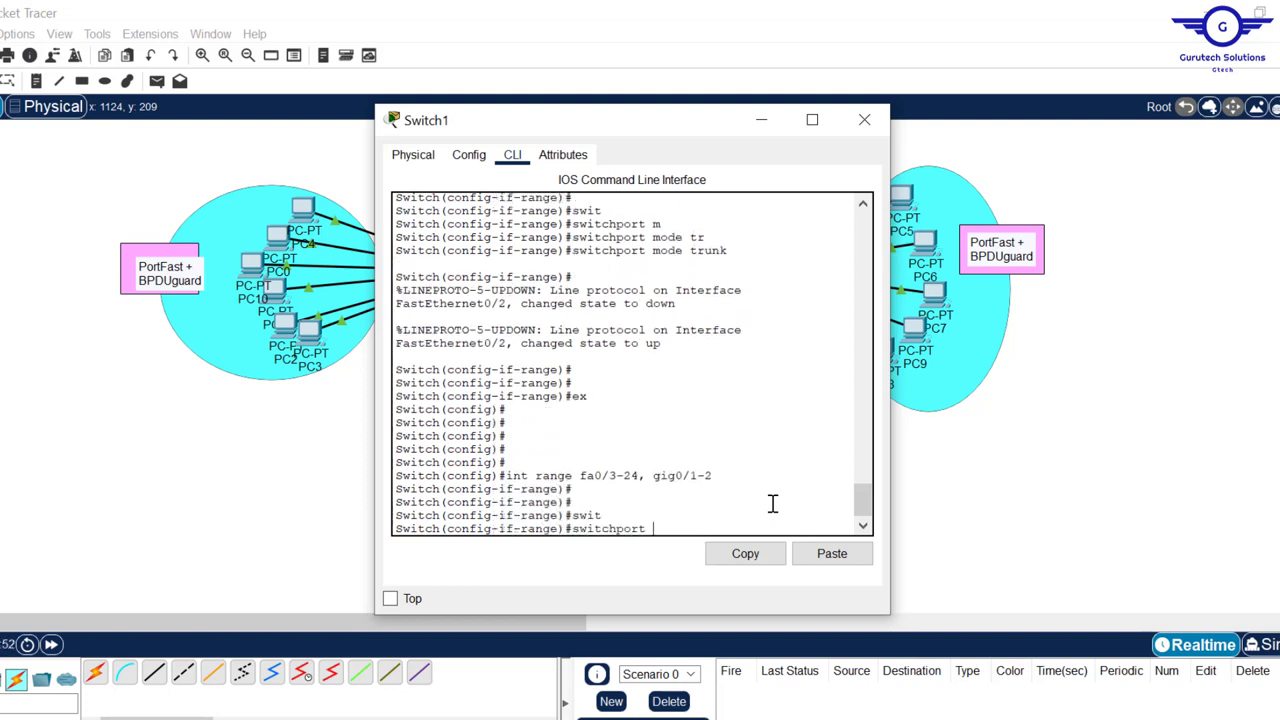
type("m")
key("Tab")
type("a")
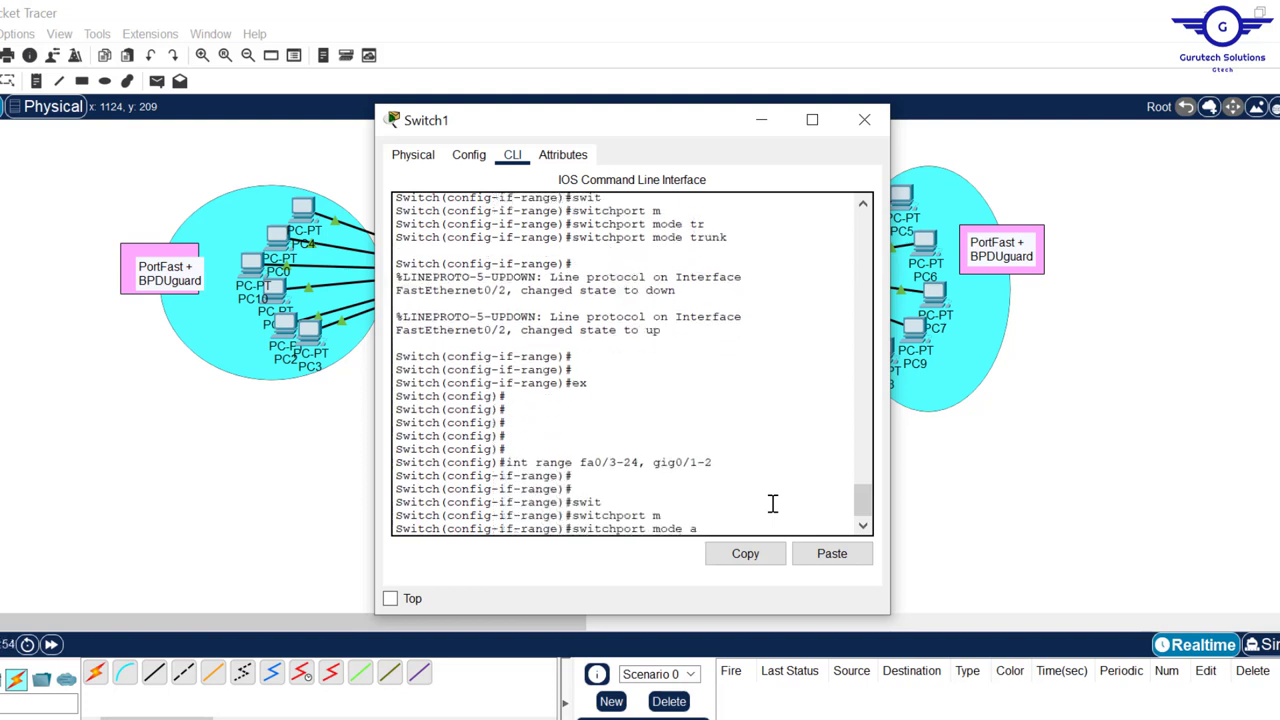
key("Tab")
key("Return")
key("Return")
Step: Enable spanning-tree PortFast on Switch1's selected access interfaces
type("spa")
key("Tab")
type("p")
key("Tab")
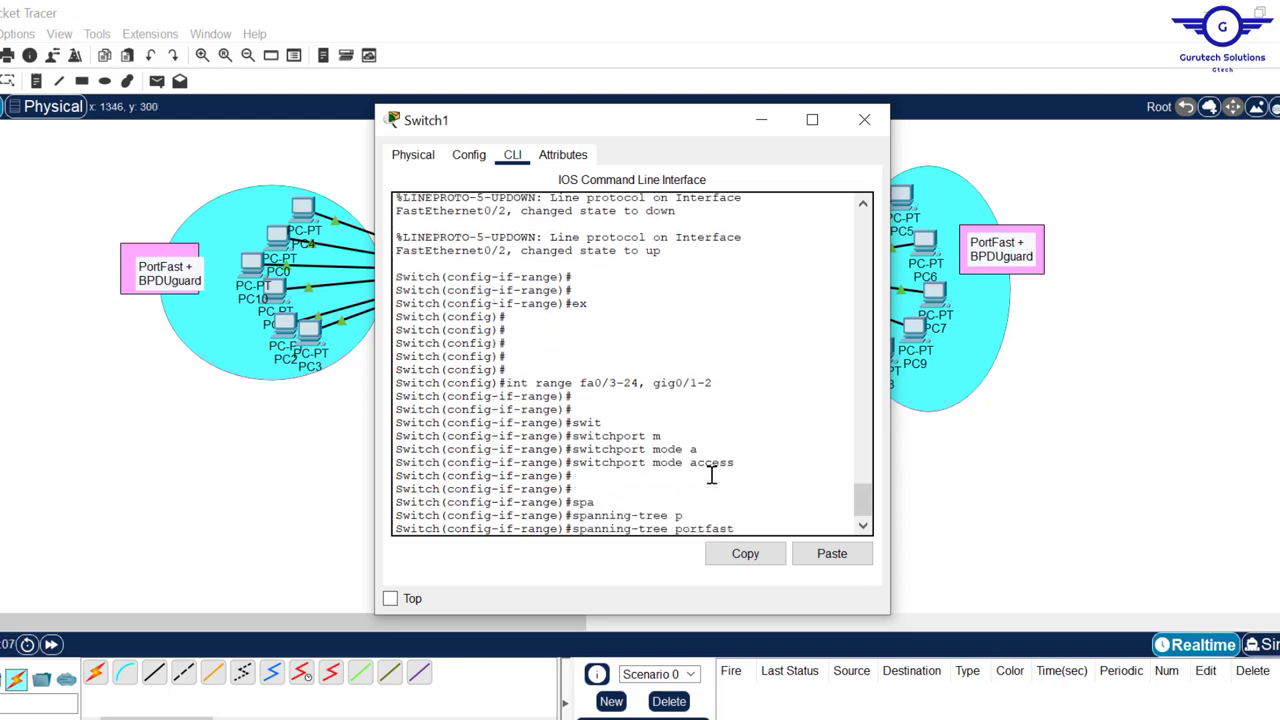
key("Return")
key("Return")
key("Return")
Step: Enable spanning-tree BPDU guard on Switch1's selected interfaces and exit to global configuration mode
type("spa")
key("Tab")
type("b")
key("Tab")
type("e")
key("Tab")
key("Return")
type("exit")
key("Return")
key("Return")
key("Return")
key("Return")
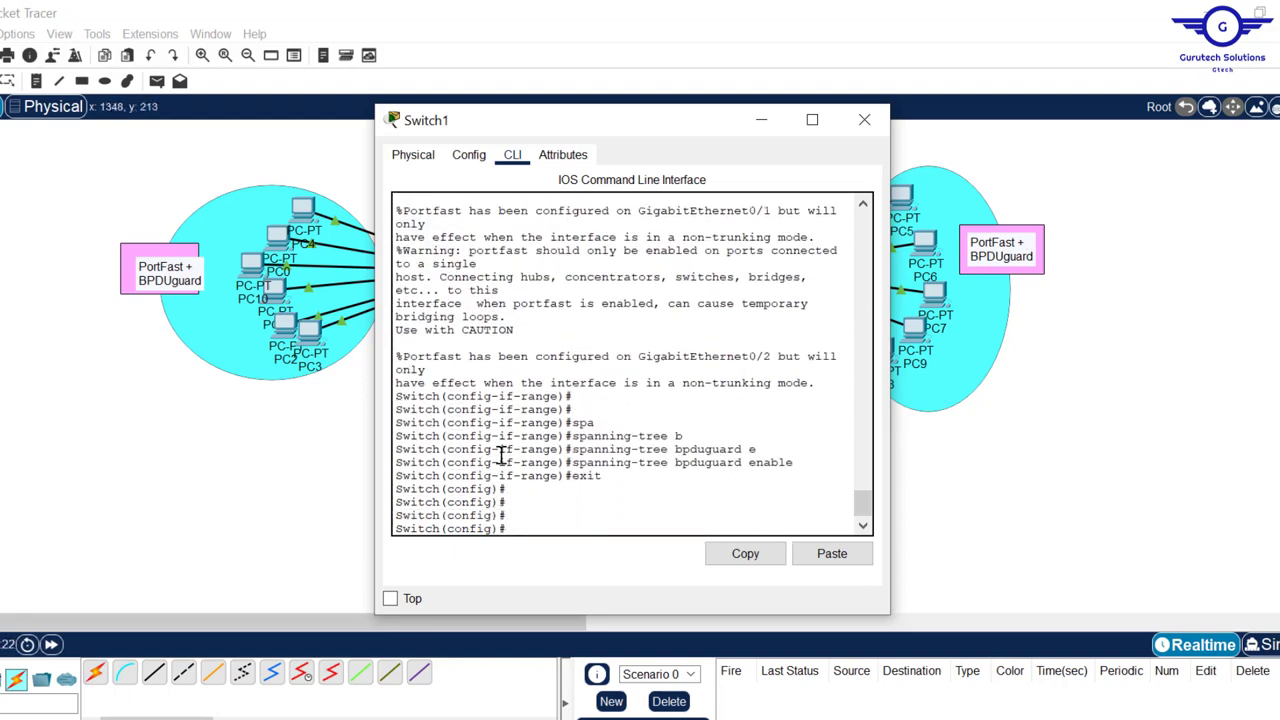
Step: Enable PortFast by default globally on Switch1 with "spanning-tree portfast default"
type("span")
key("Tab")
type("p")
key("Tab")
type("d")
Step: Enable BPDU guard by default globally on Switch1 with "spanning-tree portfast bpduguard default"
type("po")
key("Tab")
type("b")
key("Tab")
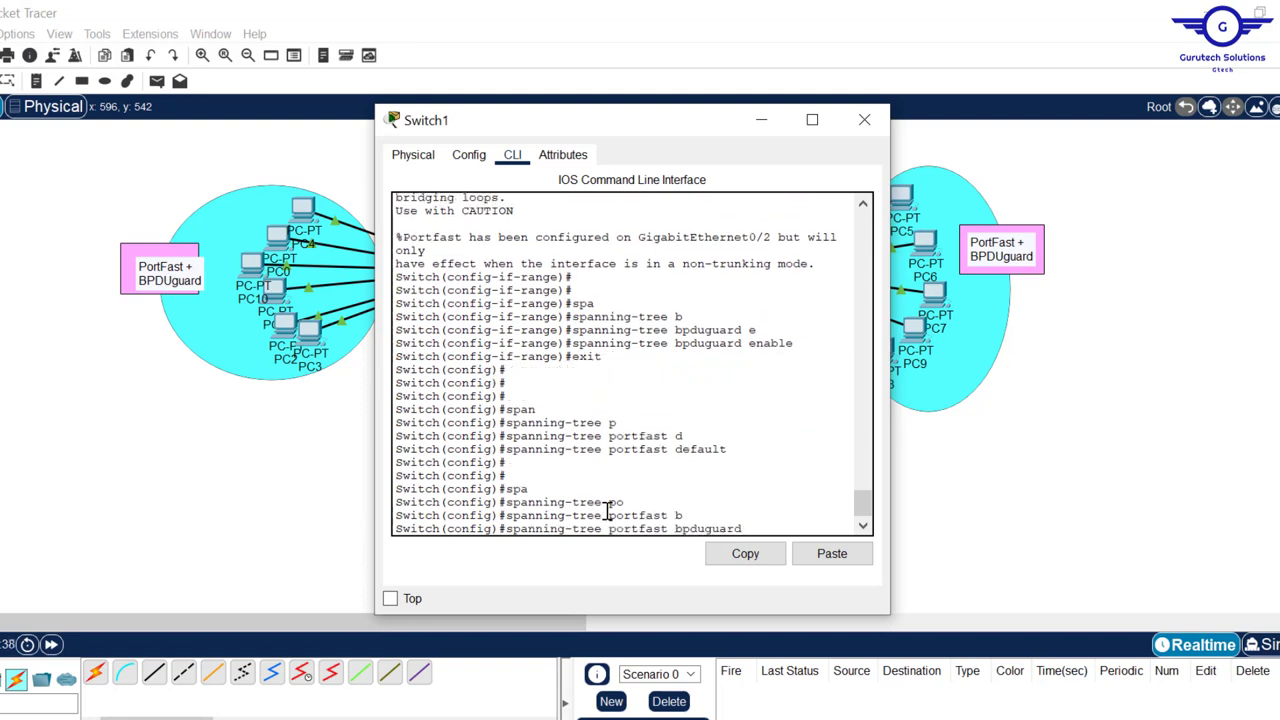
type("d")
key("Tab")
key("Return")
key("Return")
key("Return")
key("Return")
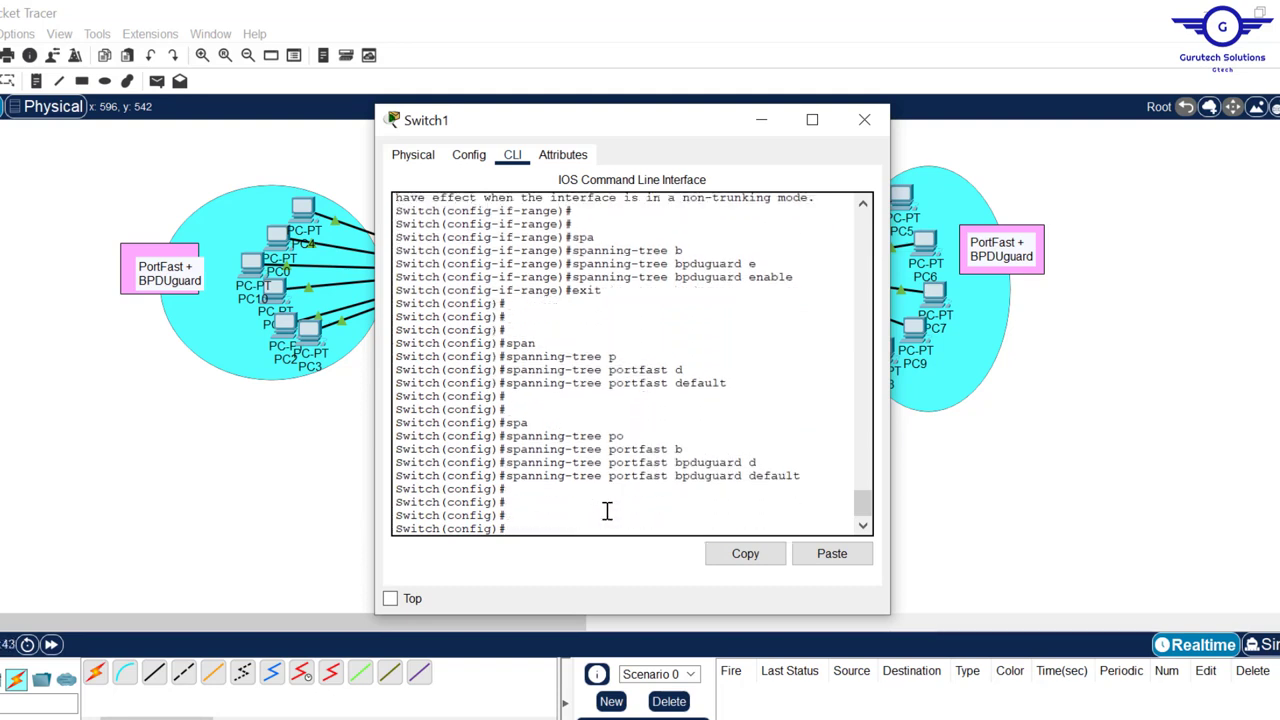
Step: Save the running configuration with "do wr" on Switch1 and on Switch0
type("do wr")
key("Return")
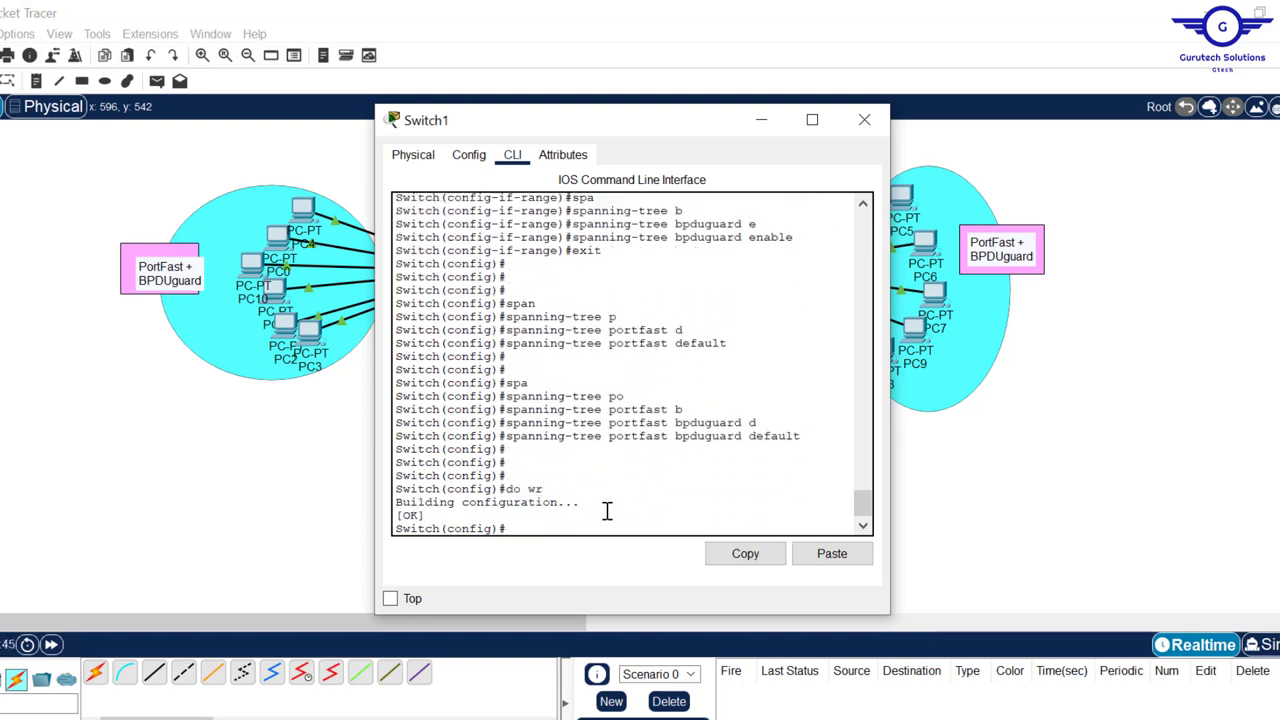
left_click(864, 119)
left_click(482, 272)
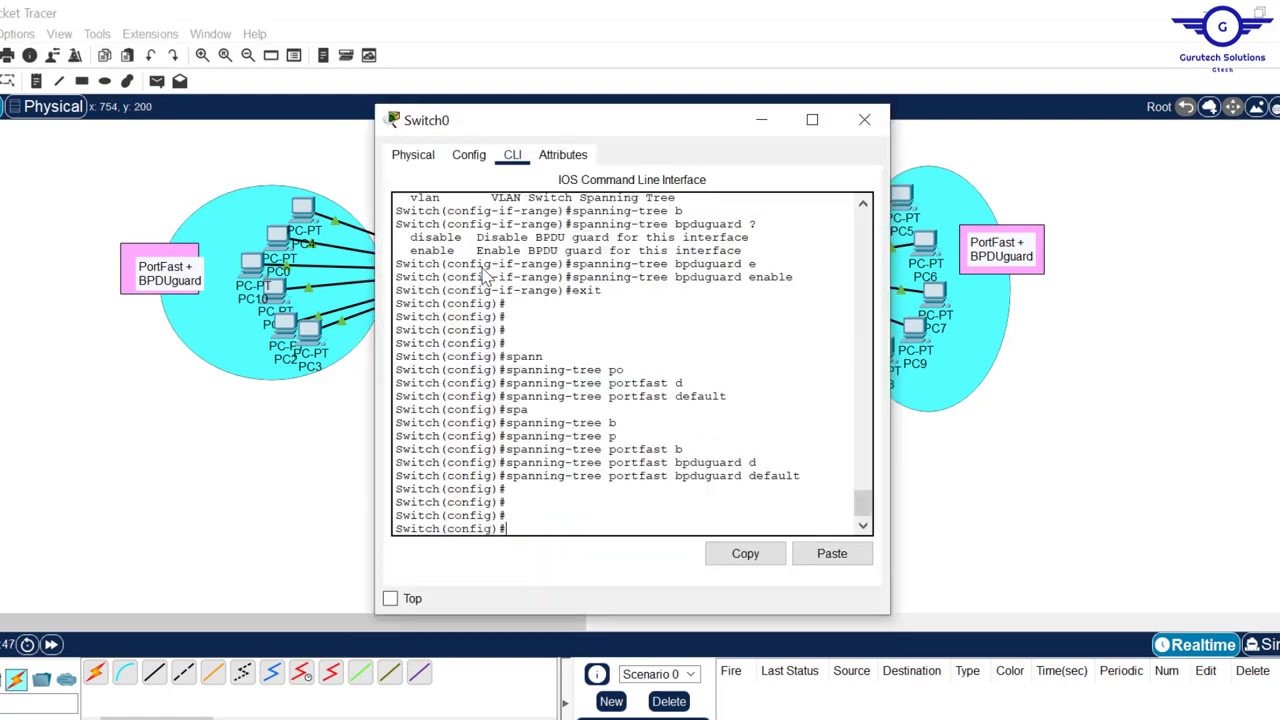
type("do wr")
key("Return")
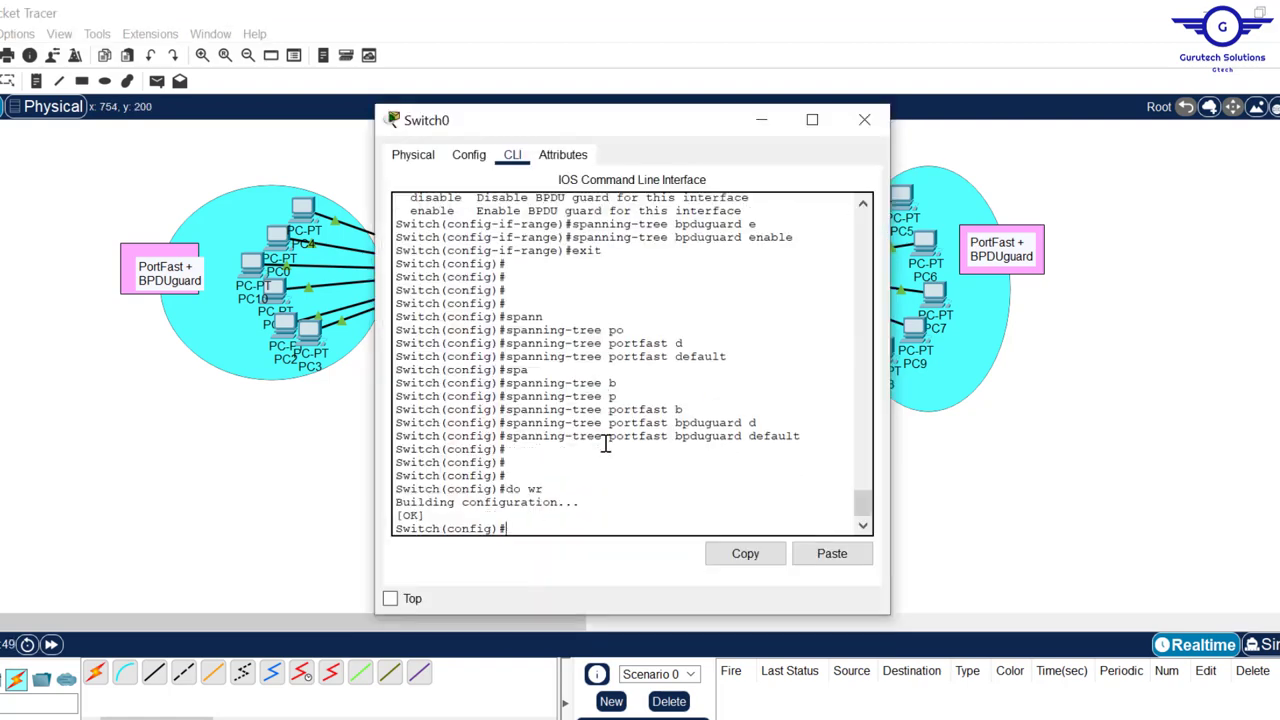
Step: Highlight item 4 of config-guide.txt in Notepad, on root guard between sw2 and sw3, and return to the Packet Tracer topology
left_click(606, 718)
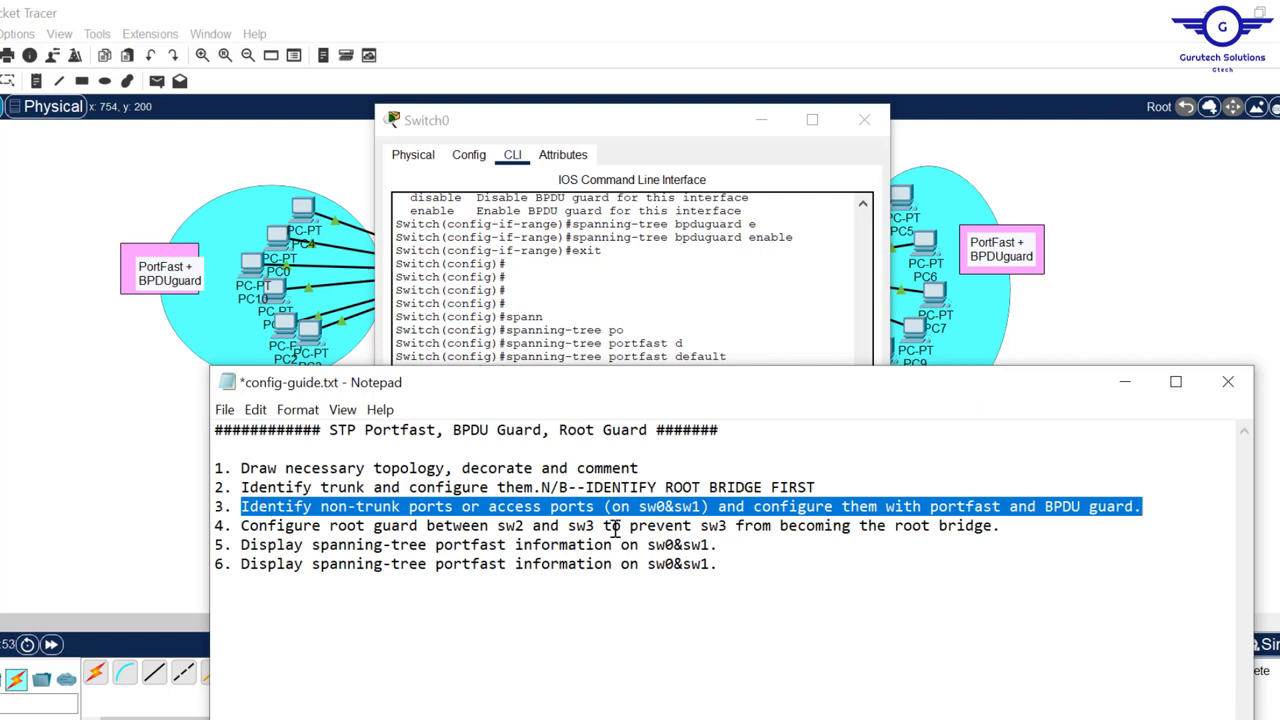
left_click_drag(248, 525, 1025, 527)
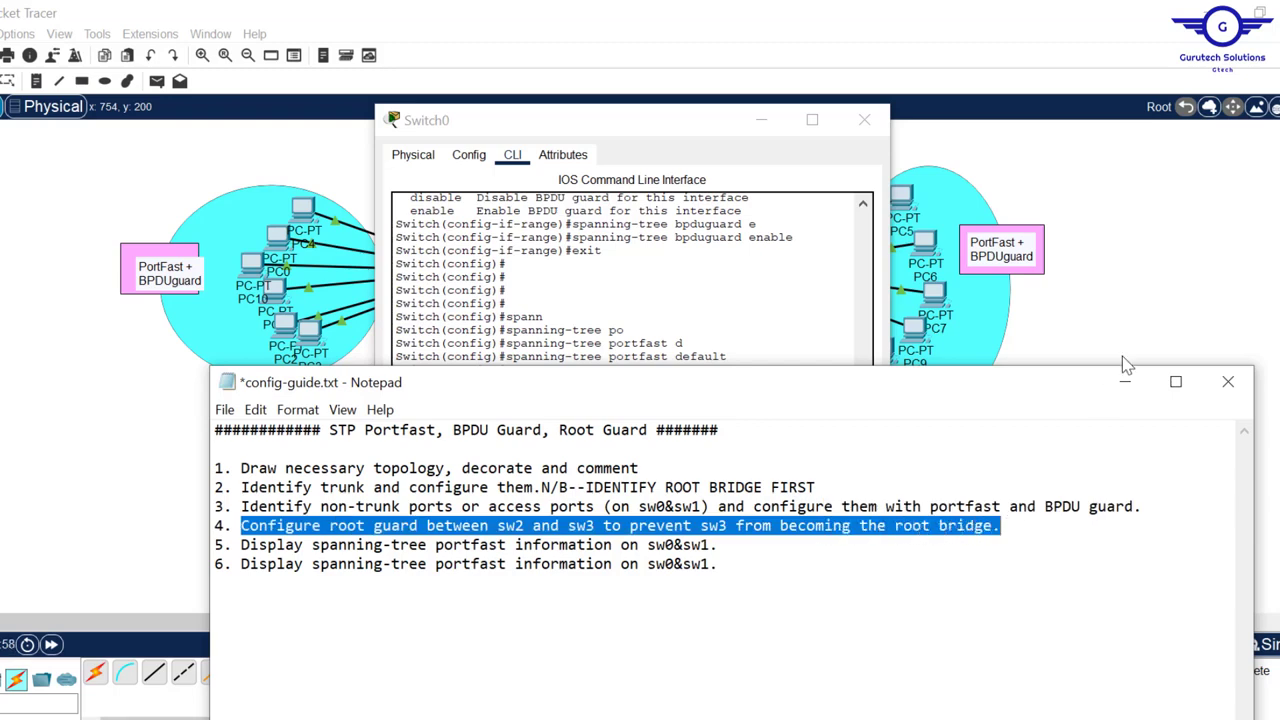
left_click(1175, 326)
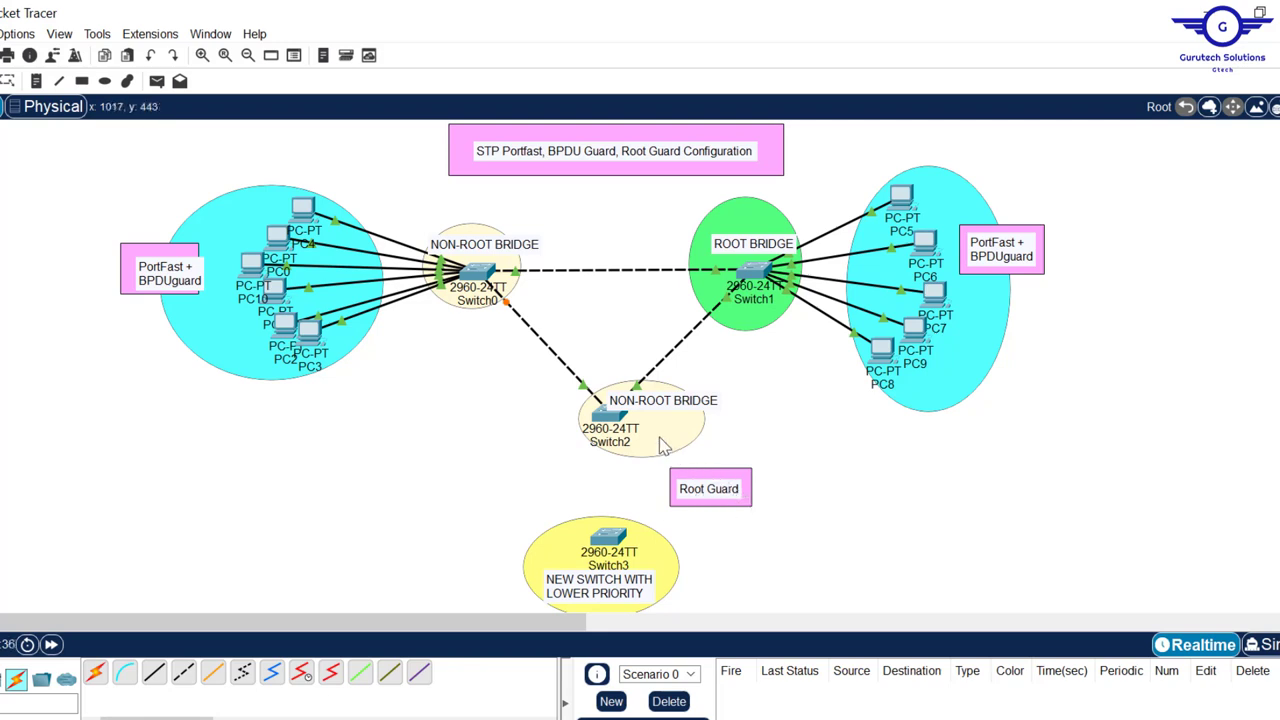
left_click(92, 674)
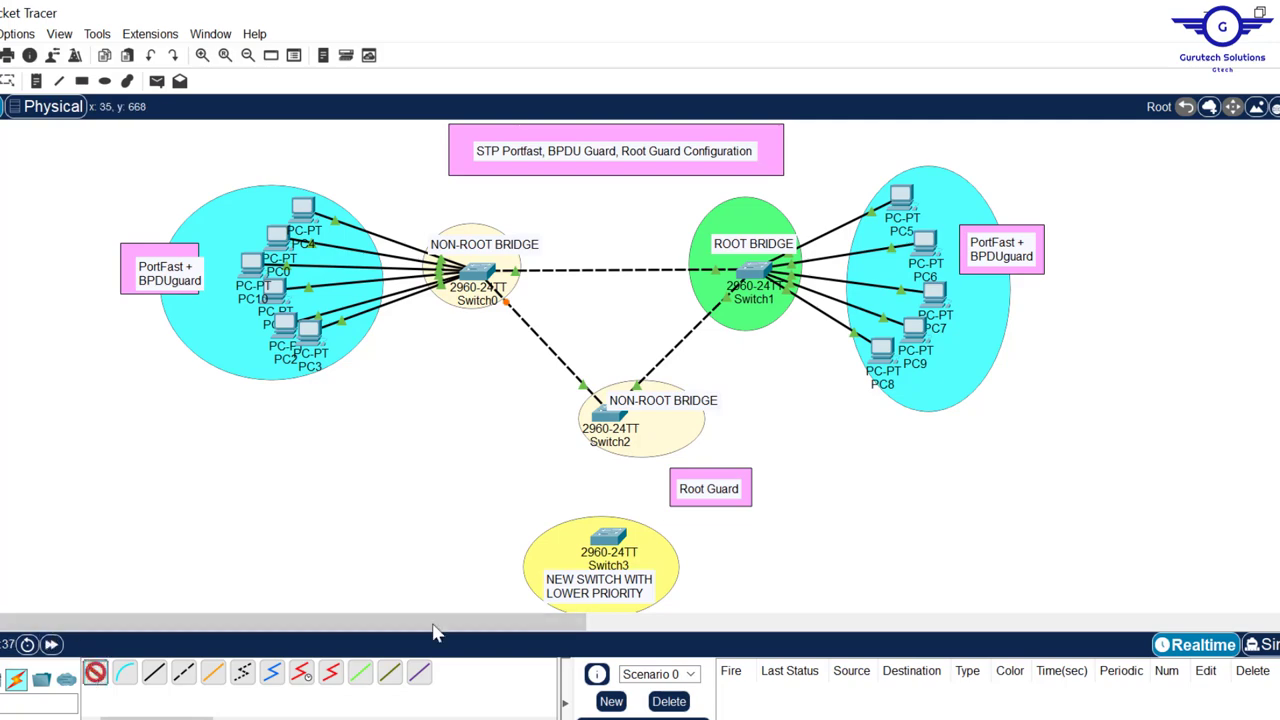
left_click(610, 537)
left_click(615, 418)
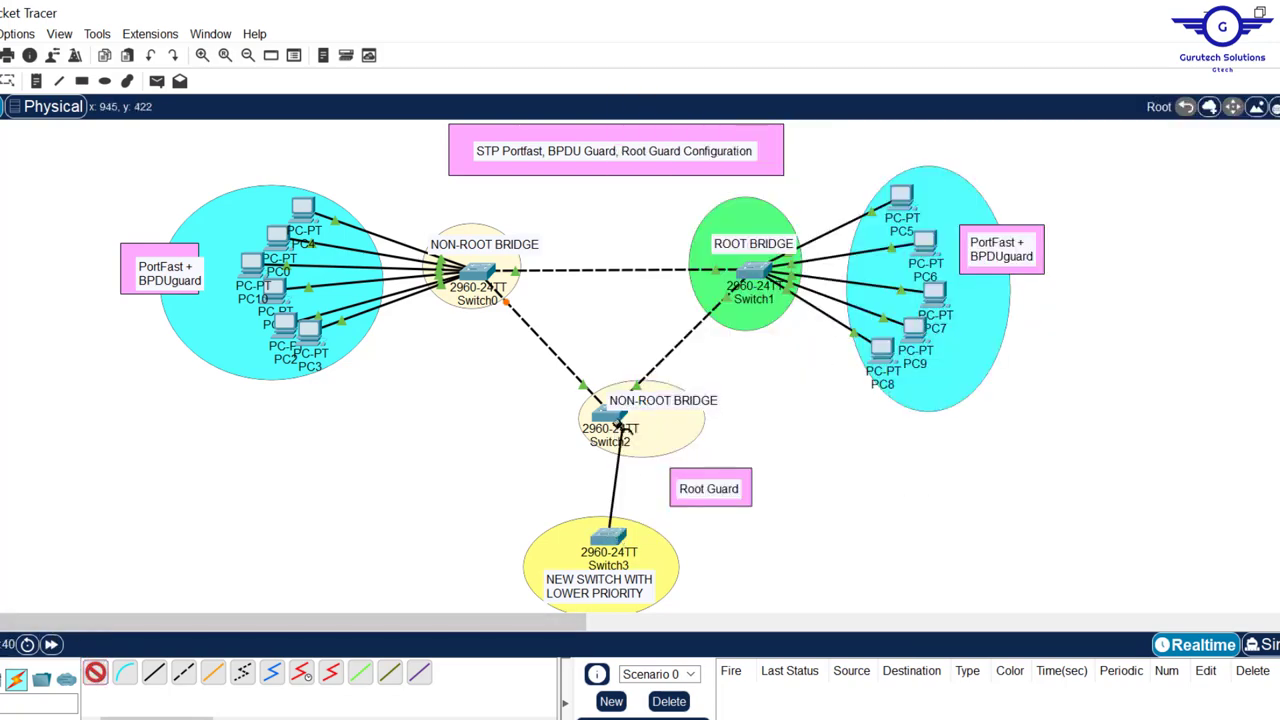
left_click(474, 473)
Step: Connect Switch3's FastEthernet0/1 to Switch2's FastEthernet0/4 with a copper straight-through cable
left_click(156, 676)
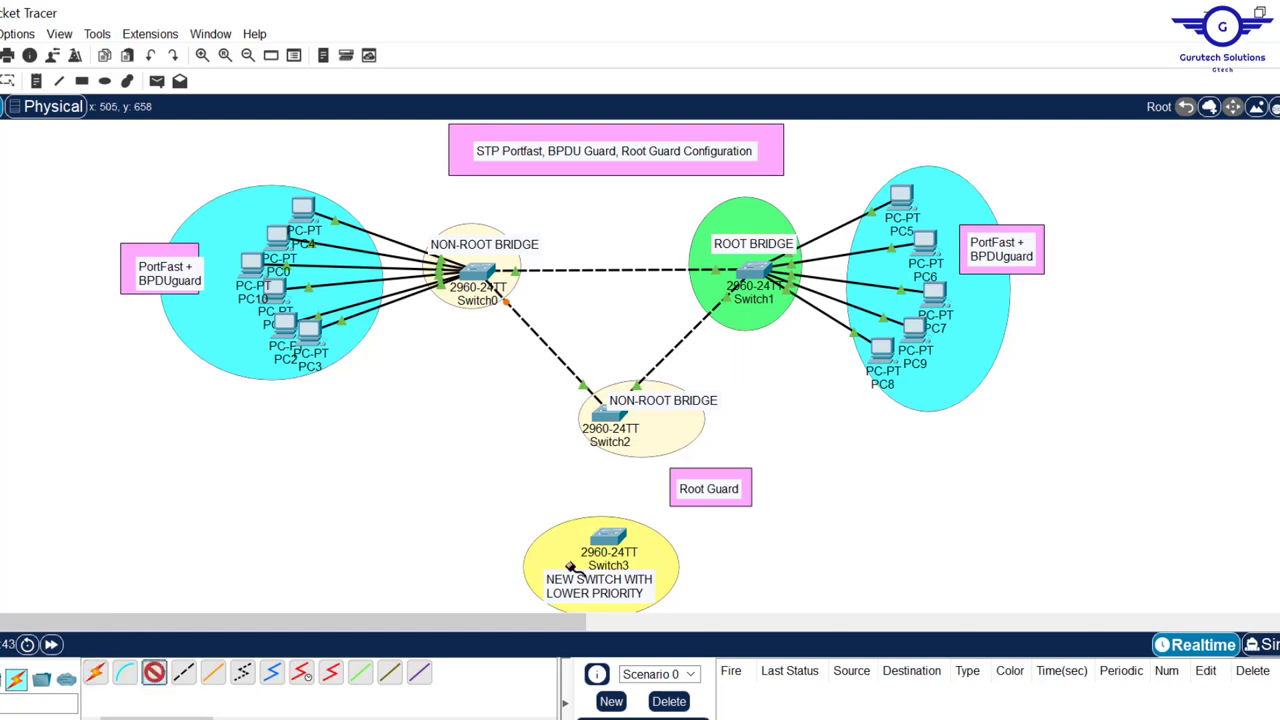
left_click(608, 537)
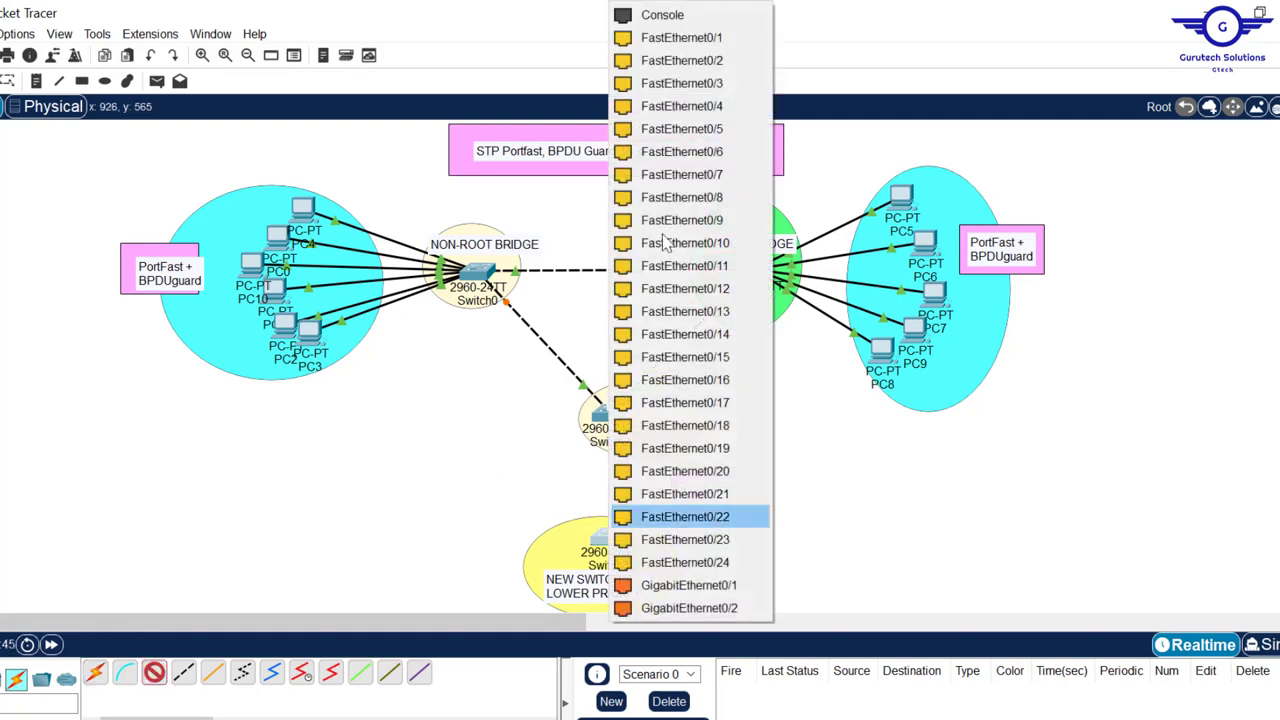
left_click(684, 37)
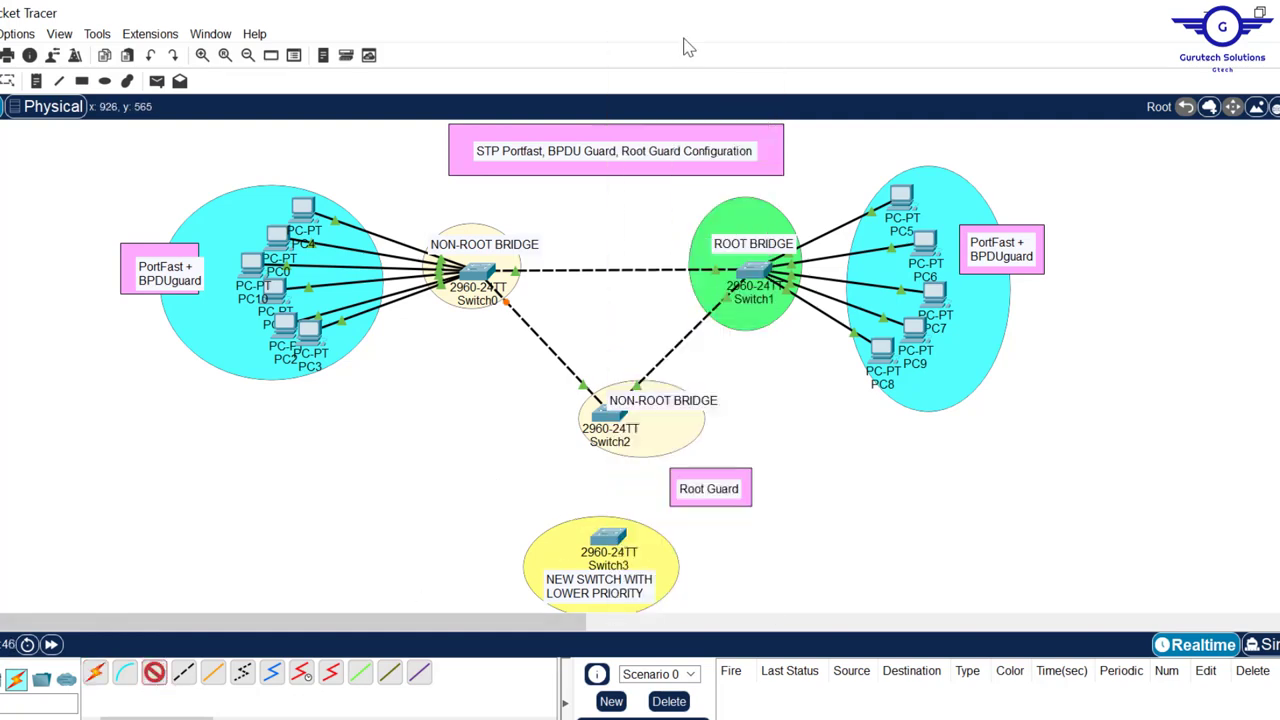
left_click(612, 412)
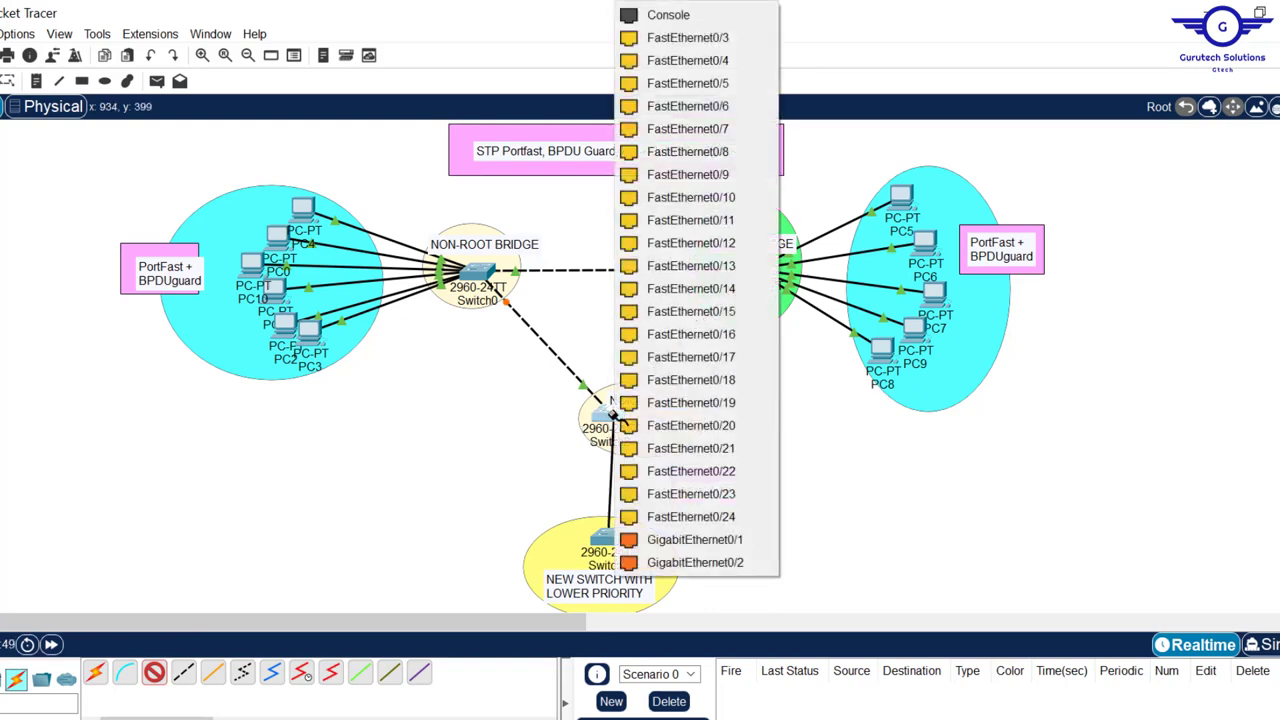
left_click(712, 61)
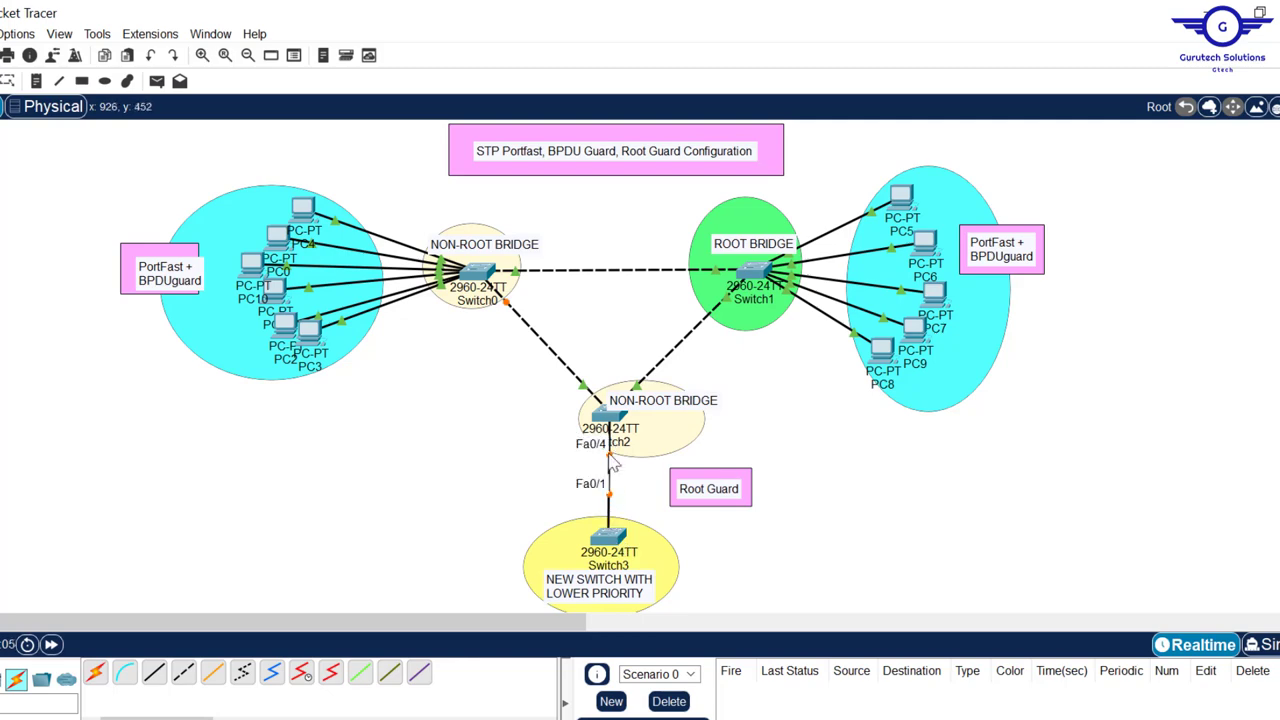
Step: On Switch2, set interface fa0/4 to trunk mode with "switchport mode trunk"
left_click(609, 418)
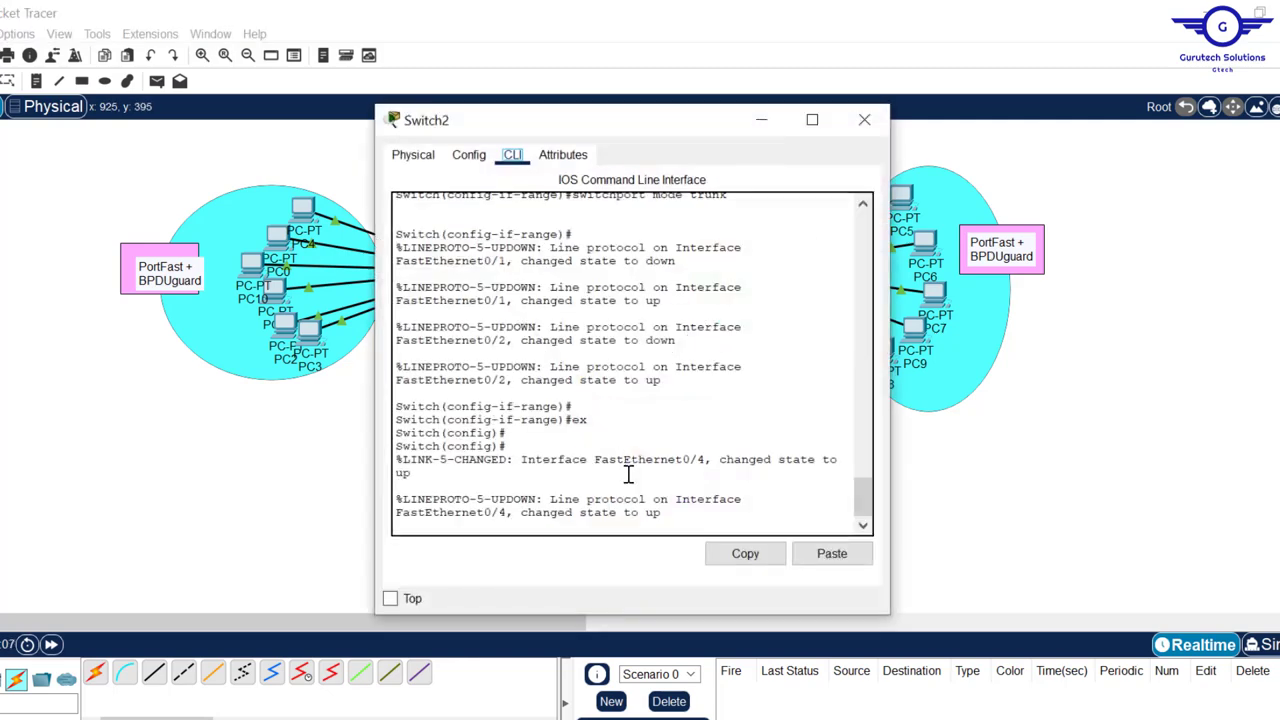
key("Return")
key("Return")
key("Return")
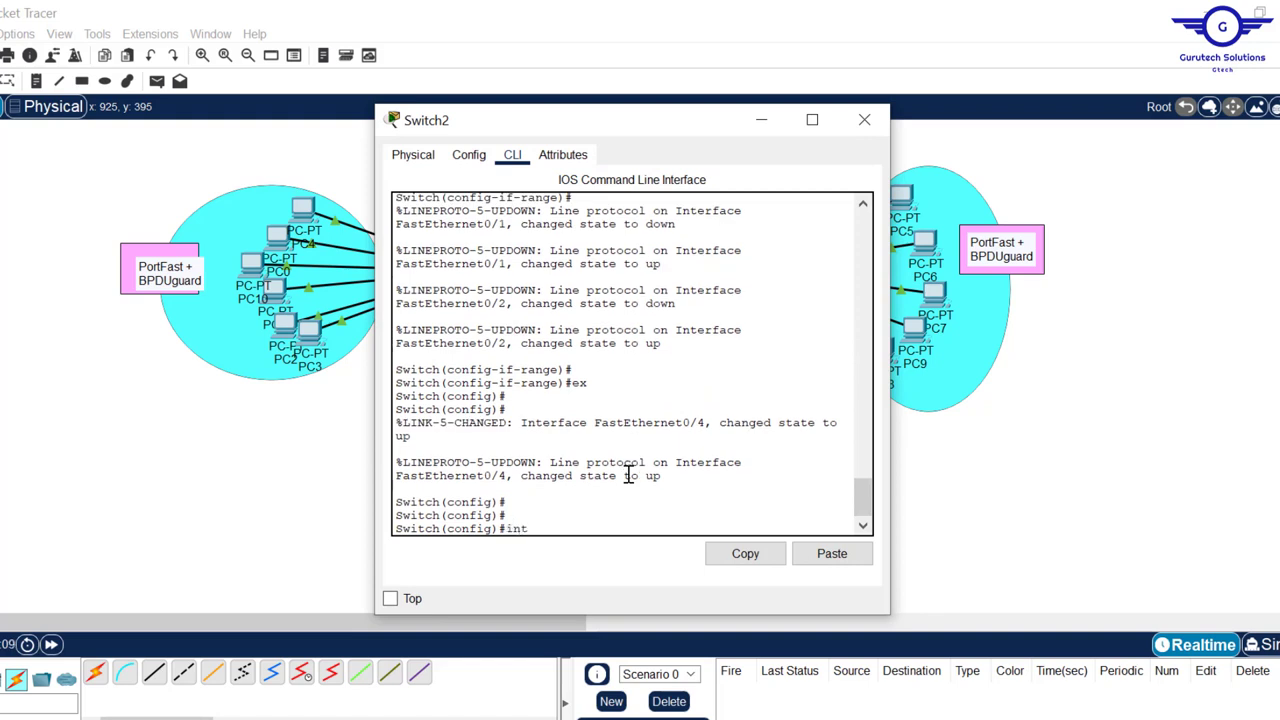
type("int fa0/4")
key("Return")
key("Return")
key("Return")
type("swi")
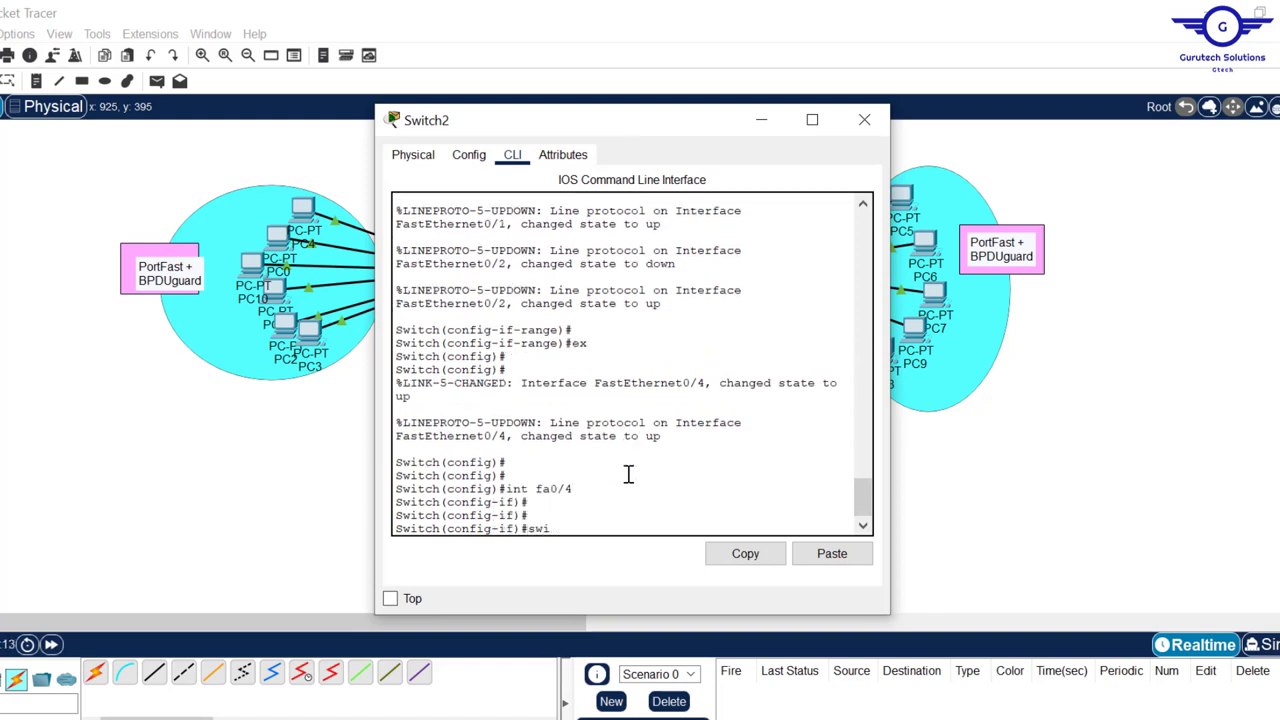
type("t")
key("Tab")
type("m")
key("Tab")
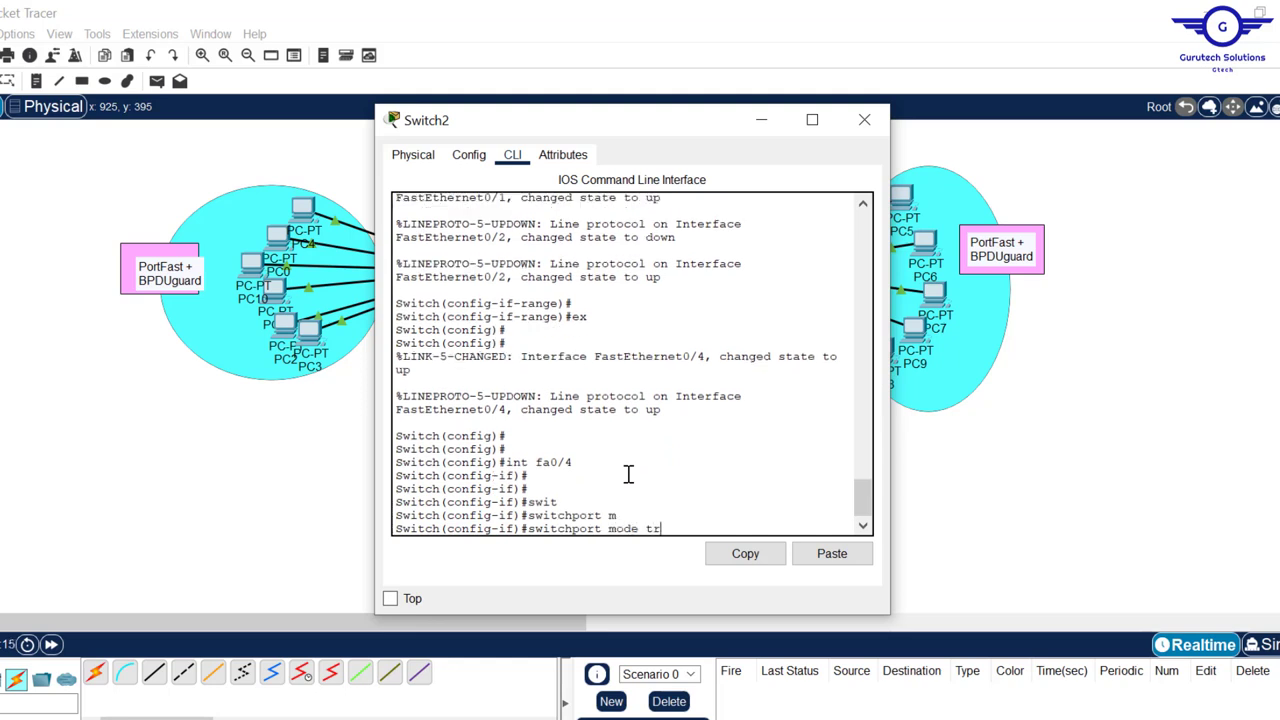
key("Tab")
key("Return")
key("Return")
key("Return")
key("Return")
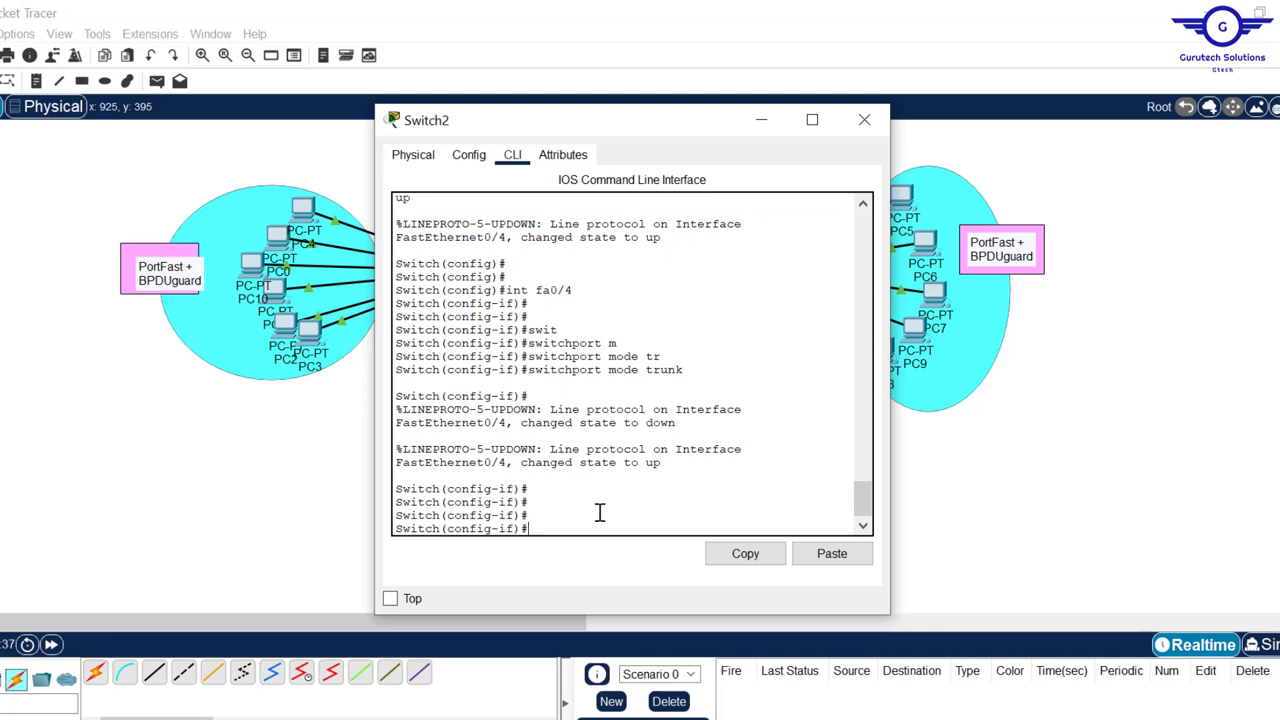
Step: Enable root guard on Switch2's interface fa0/4 with "spanning-tree guard root", listing the available spanning-tree and guard options for reference
type("spann")
key("Tab")
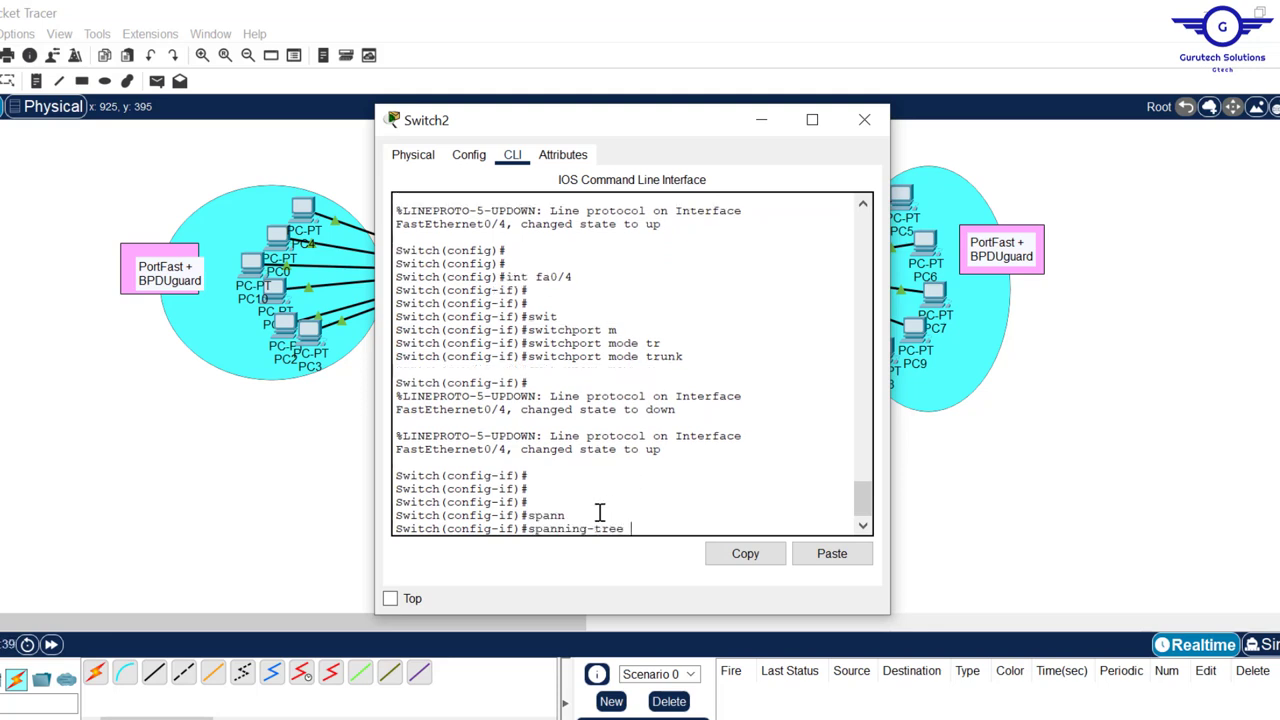
type("r")
key("Tab")
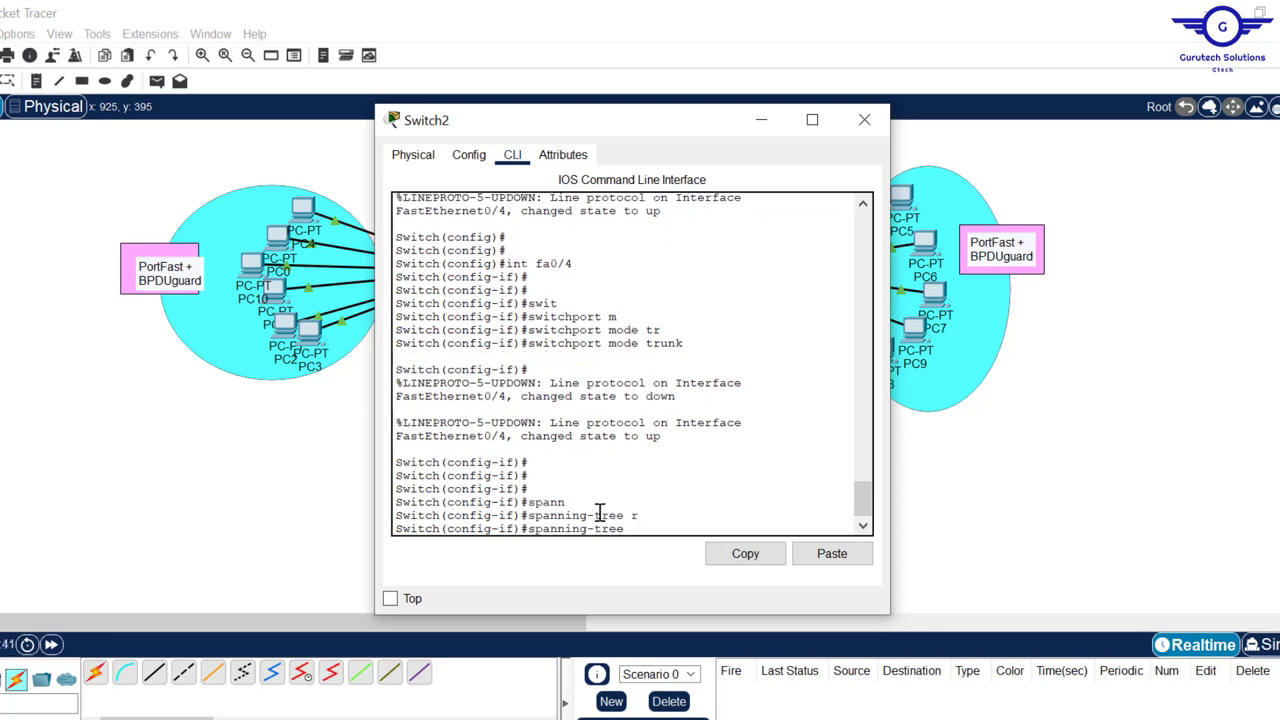
type("?")
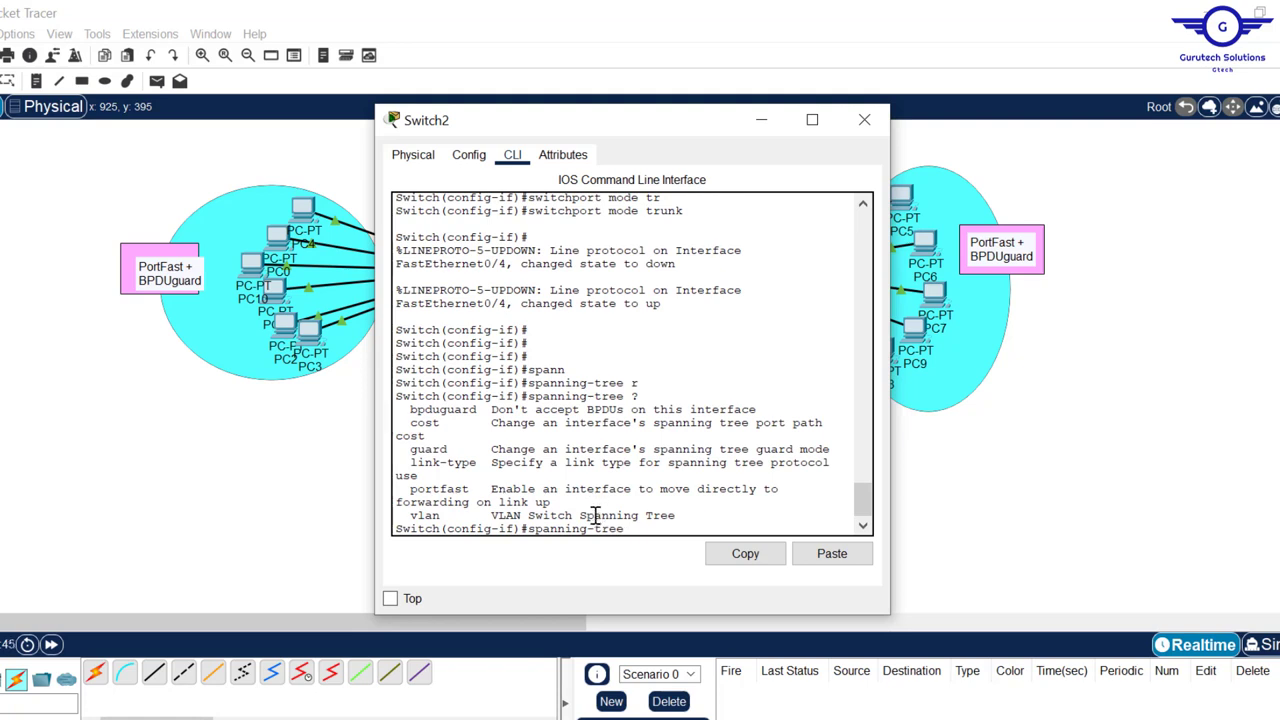
type("g")
key("Tab")
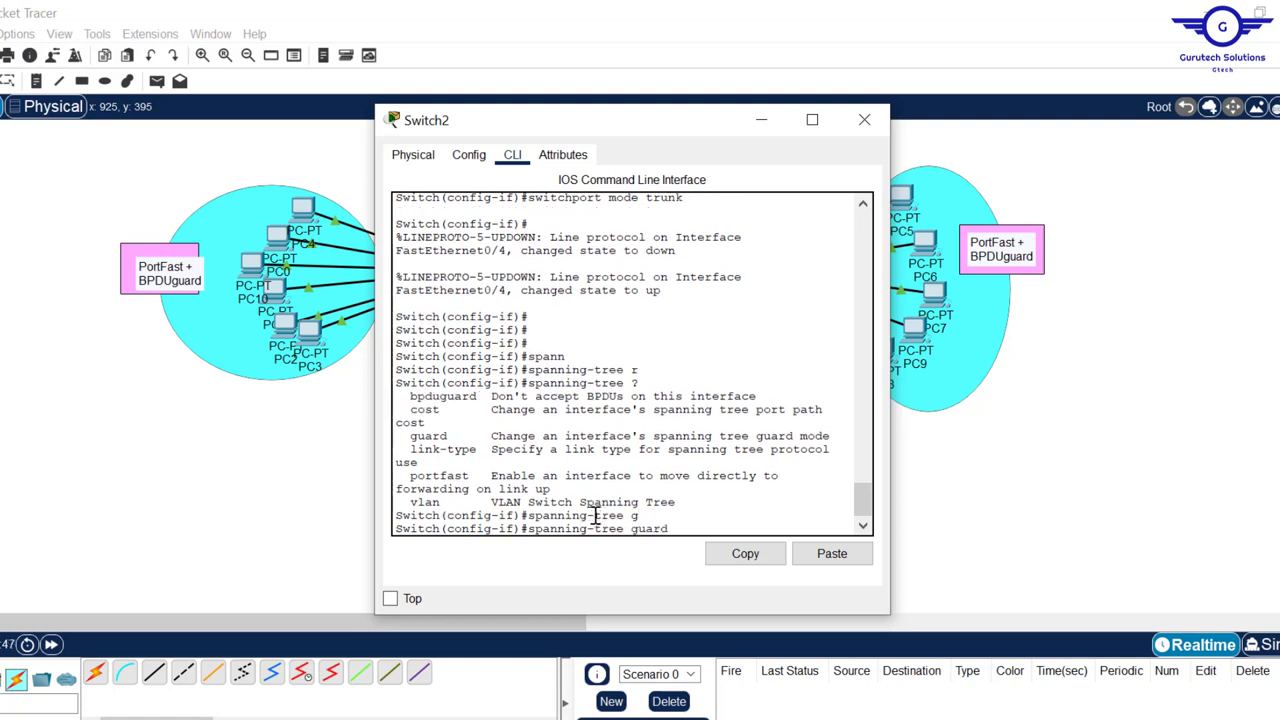
type("?")
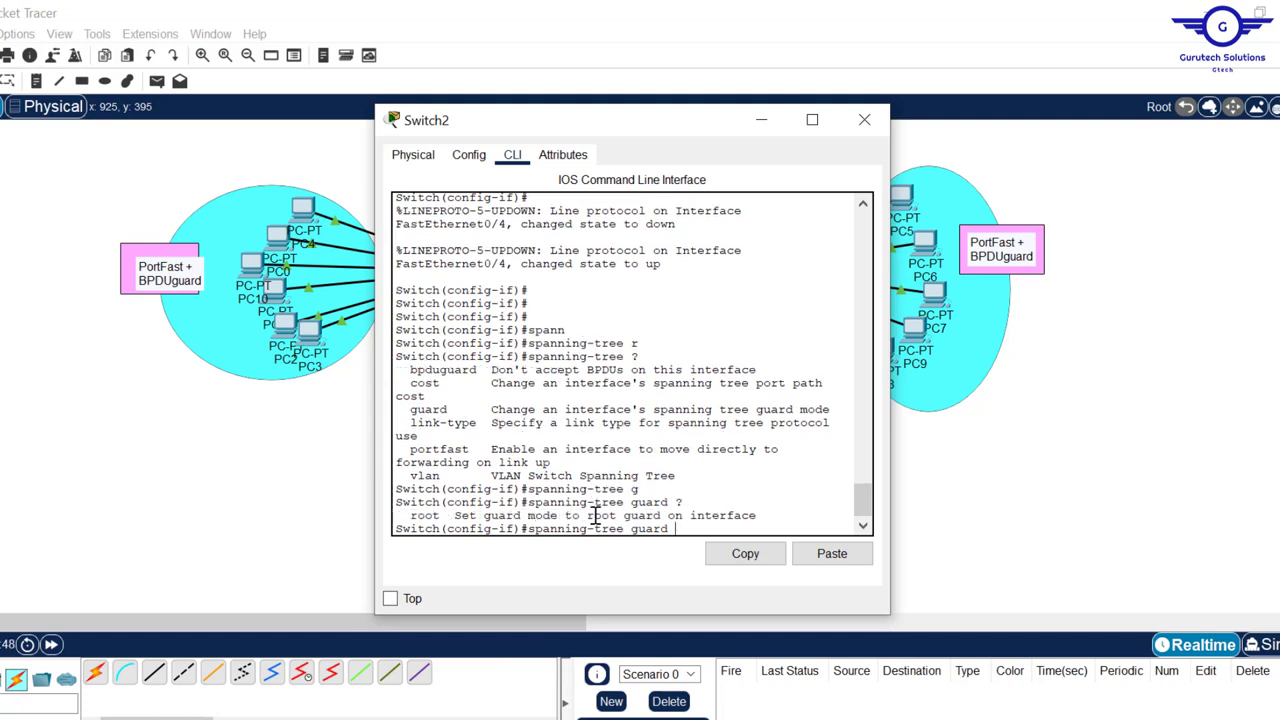
type("r")
key("Tab")
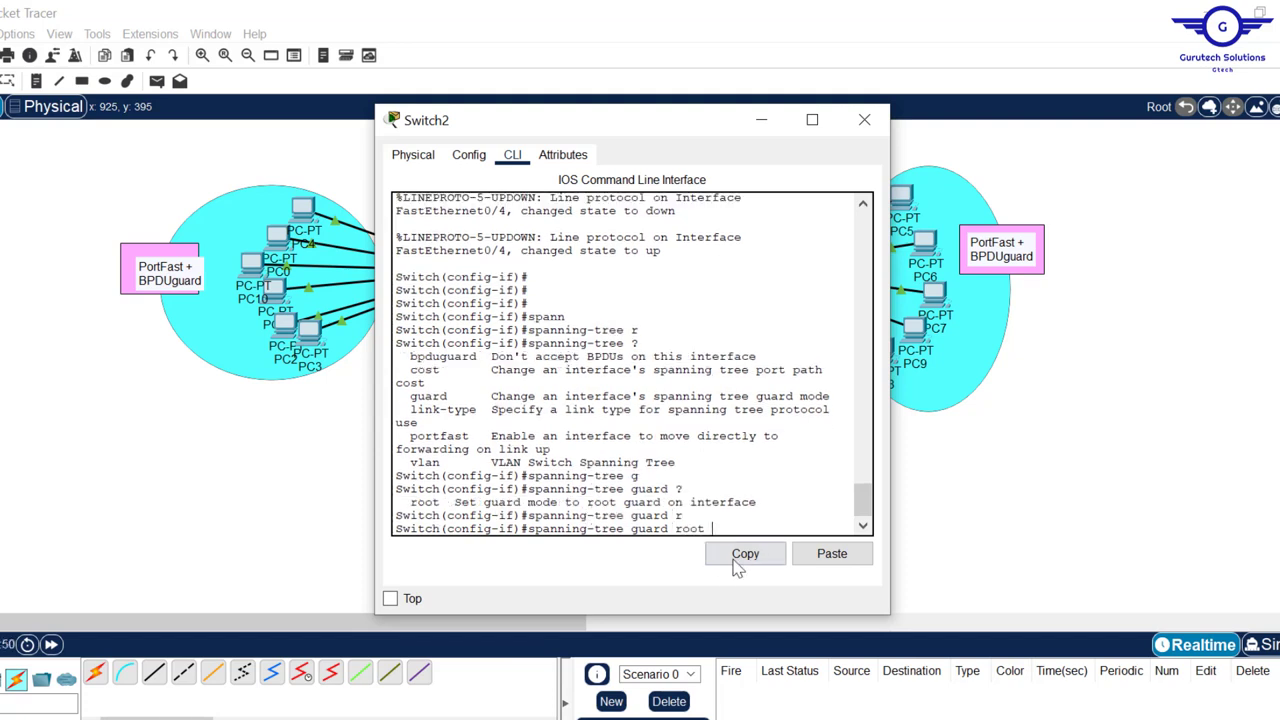
key("Return")
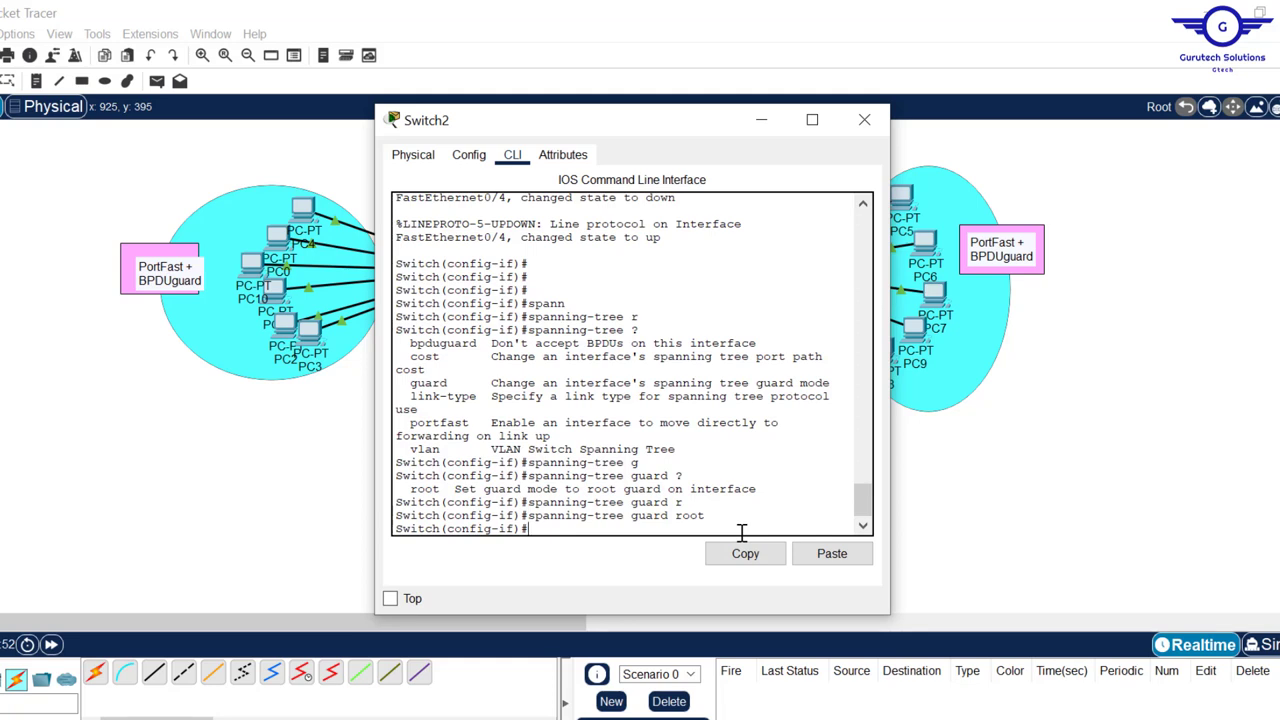
Step: Re-enter interface fa0/4 on Switch2 with "int fa0/4" and reapply "switchport mode trunk" to it
key("Return")
key("Return")
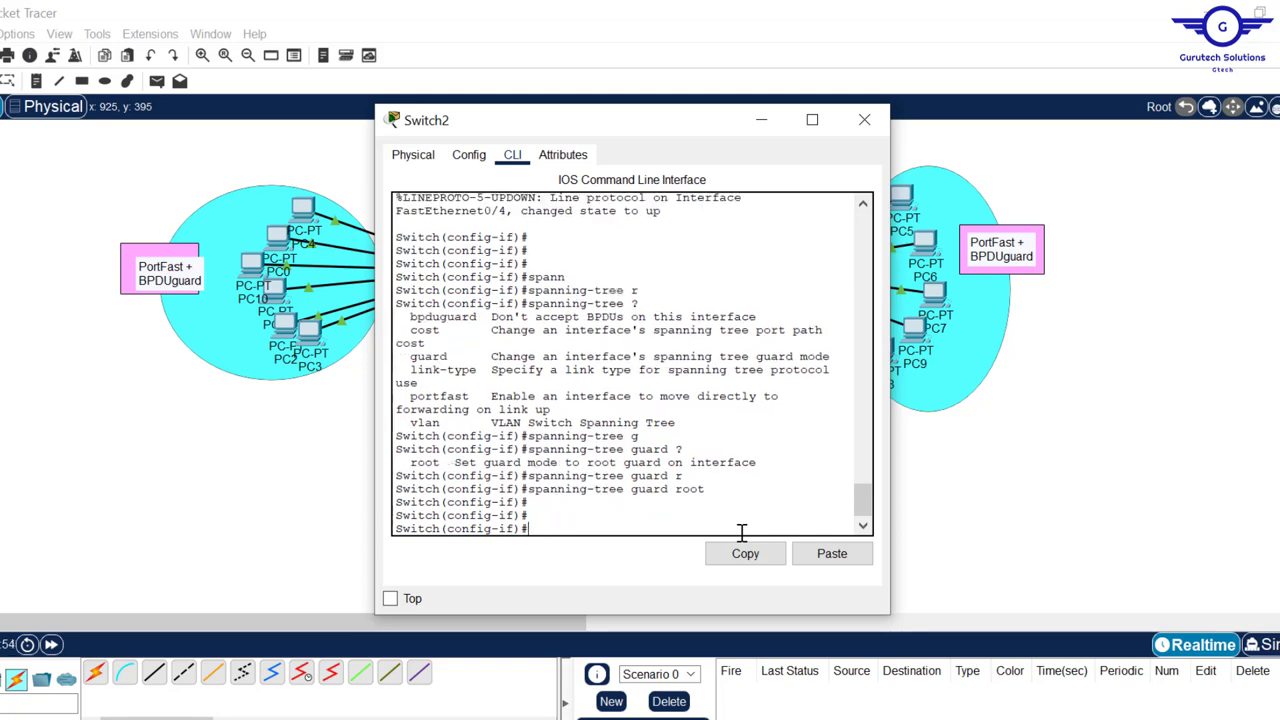
key("Up")
key("Up")
key("Up")
key("Return")
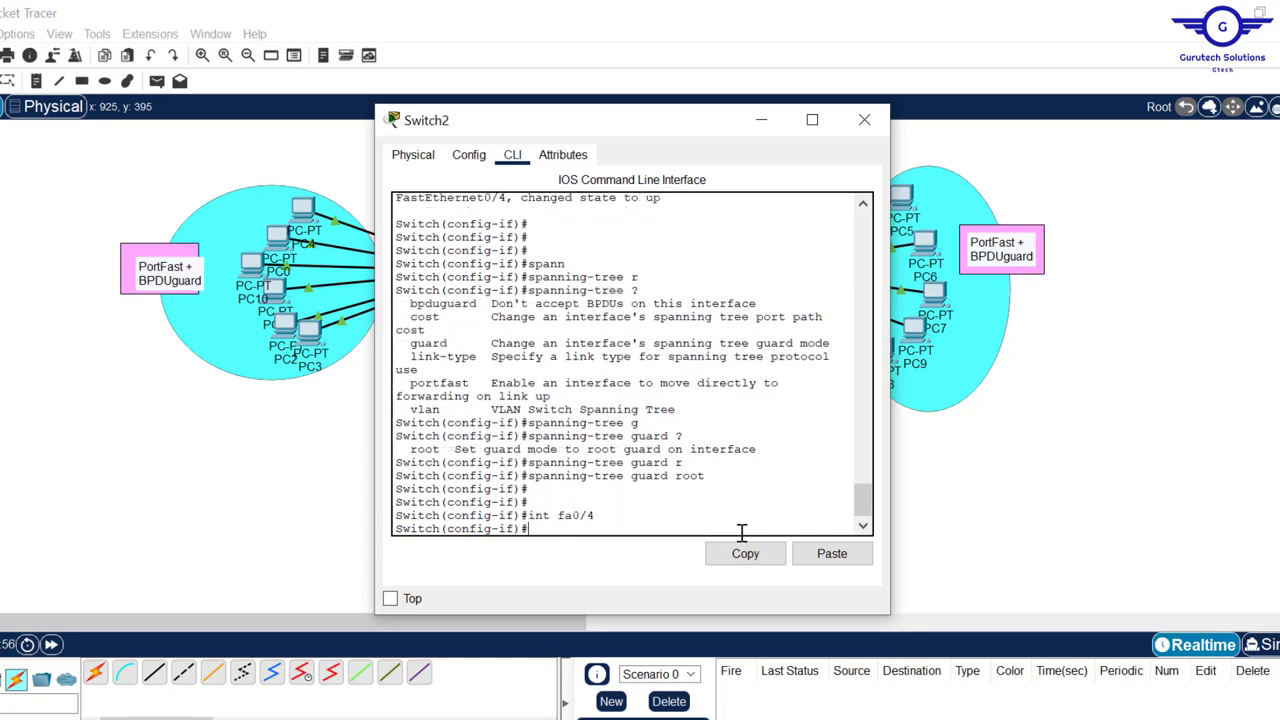
key("Up")
key("Up")
key("Up")
key("Return")
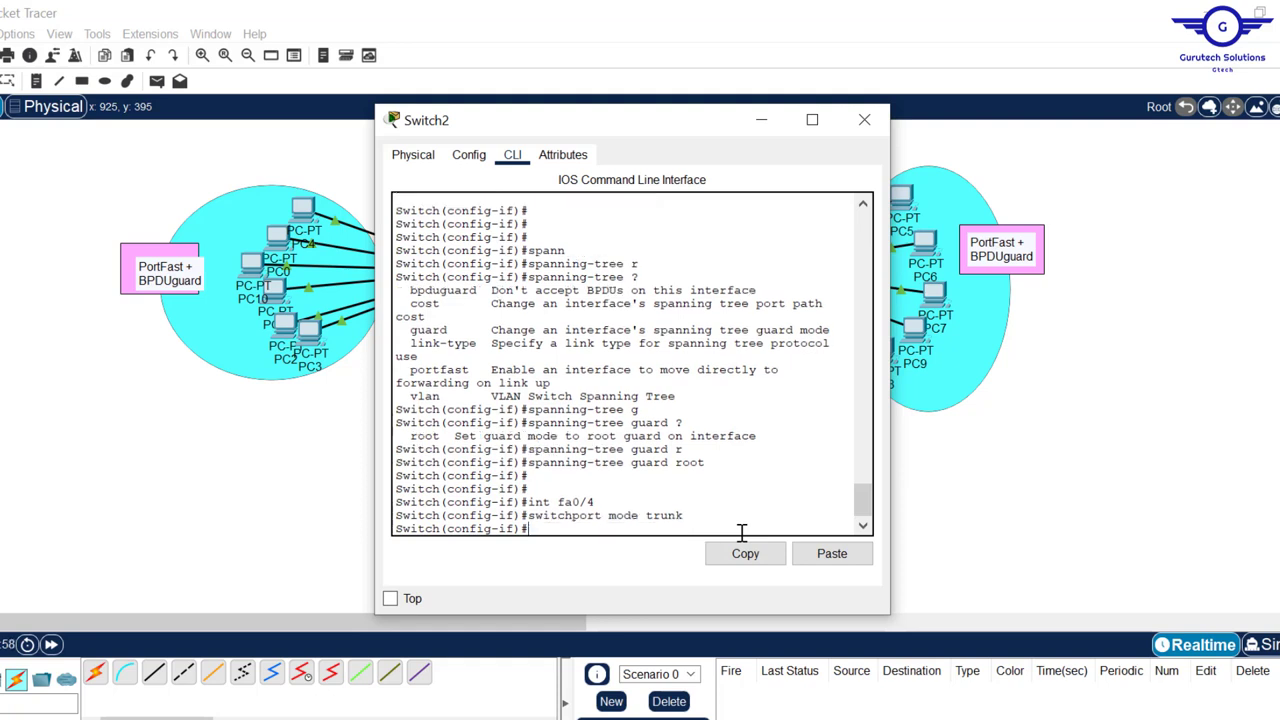
Step: Reapply root guard on Switch2's interface fa0/4 with "spanning-tree guard root"
key("Up")
key("Up")
key("Up")
key("Return")
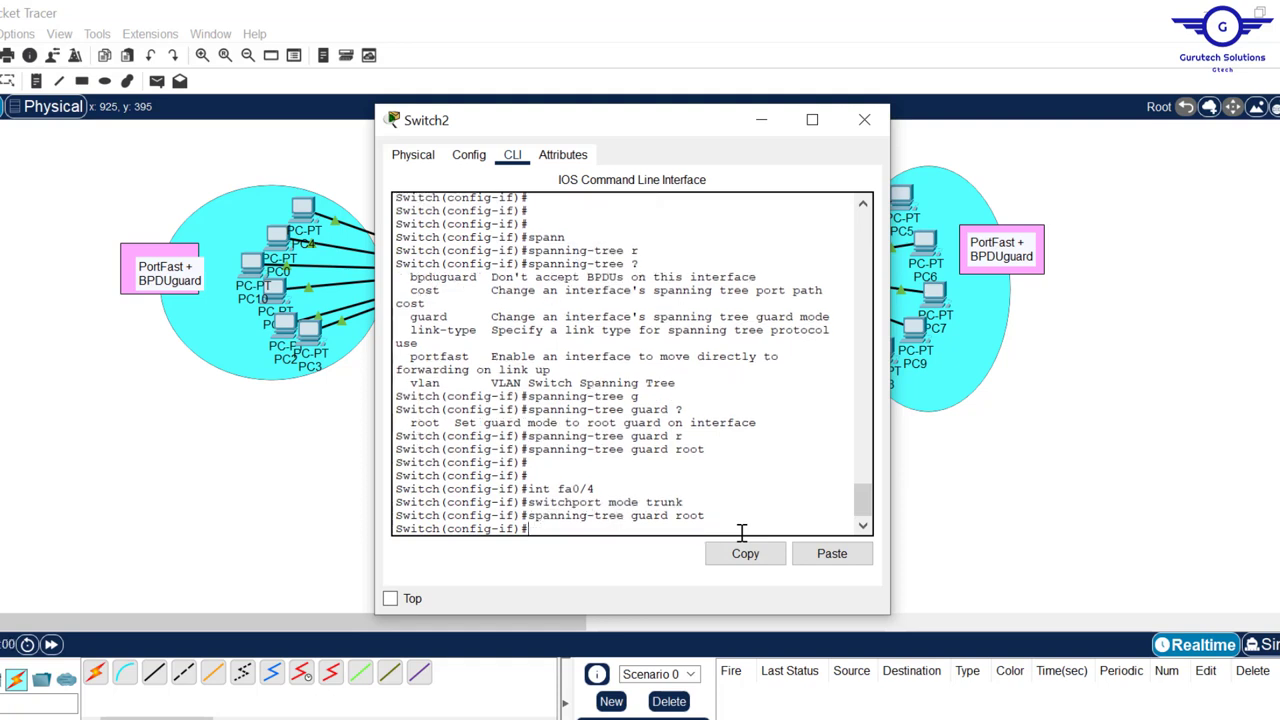
key("Return")
key("Return")
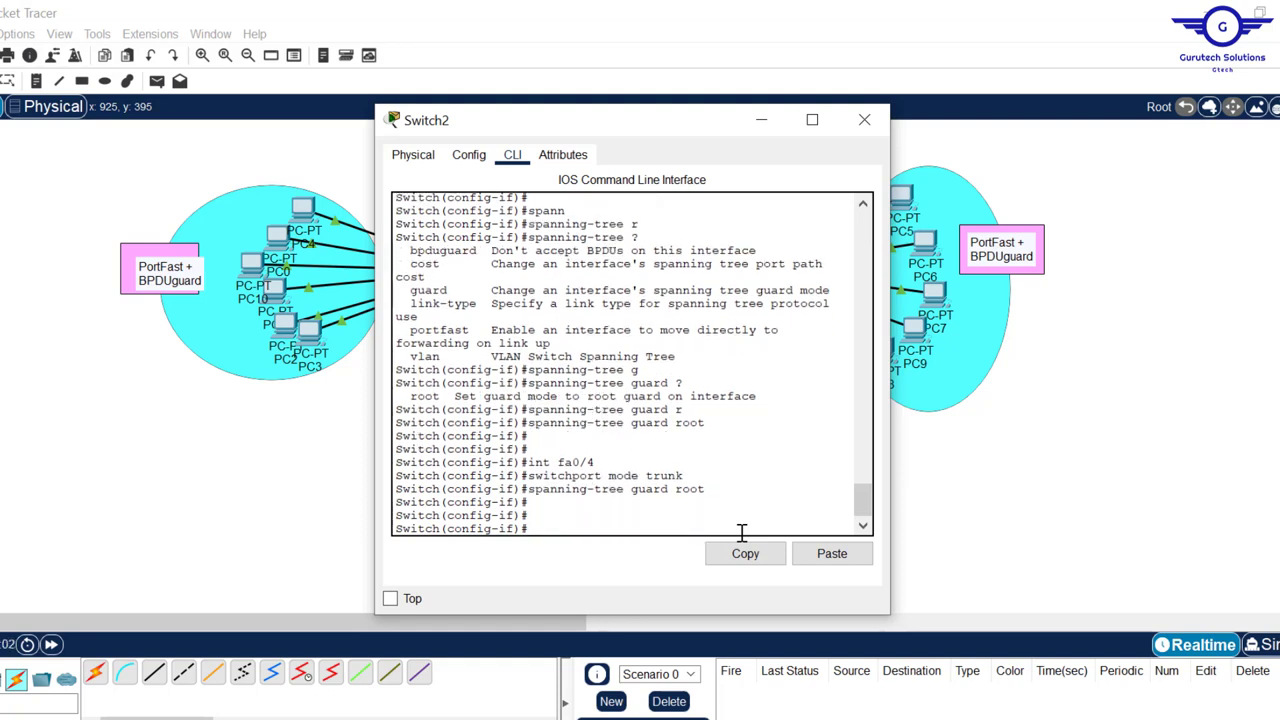
Step: Exit interface configuration on Switch2 with "ex", save its configuration with "do wr" and close the device window
type("d")
type("x")
key("Return")
key("Return")
key("Return")
key("Return")
type("do wr")
key("Return")
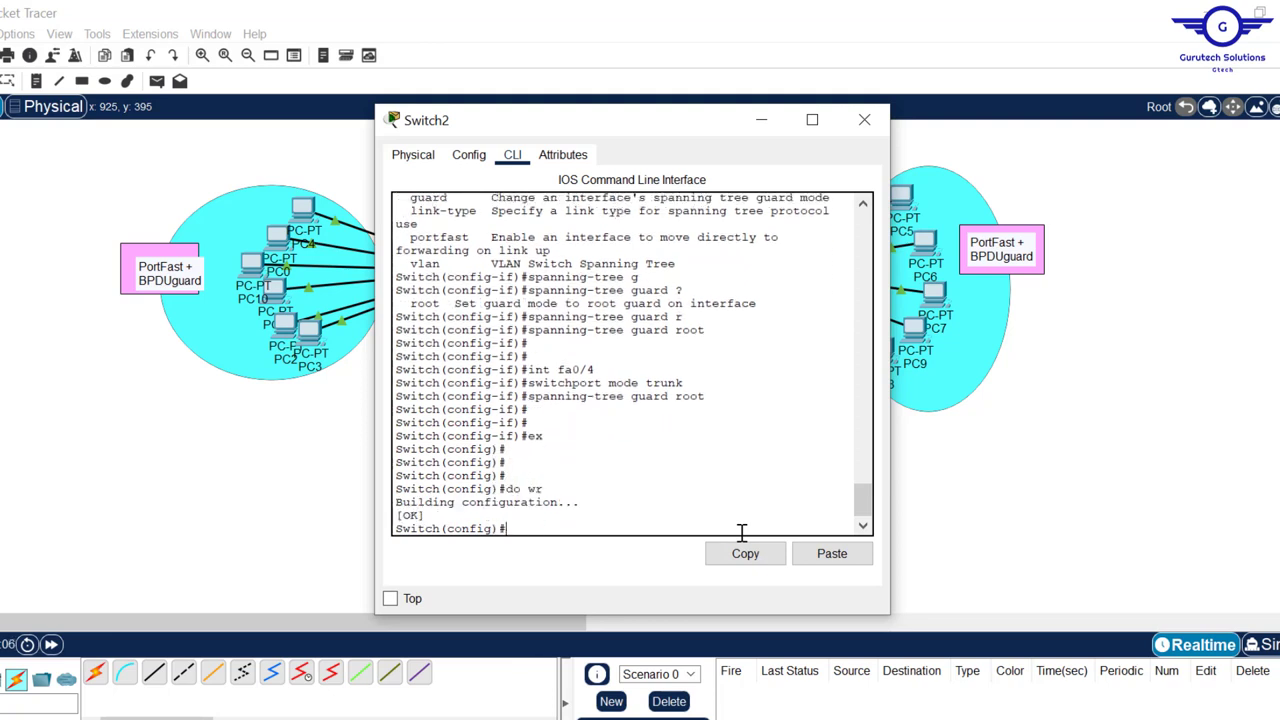
left_click(864, 120)
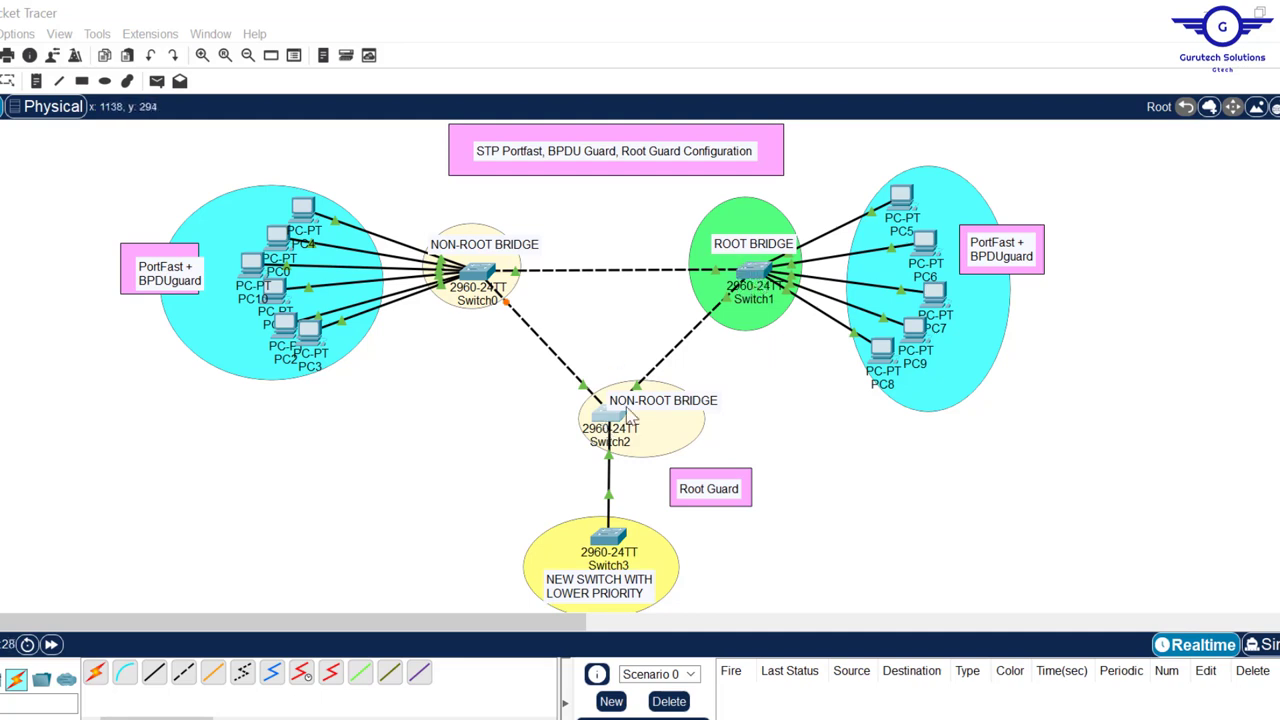
Step: Consult config-guide.txt in Notepad, and on Switch0 in Packet Tracer leave configuration mode and list the "show spanning-tree" options
left_click(645, 719)
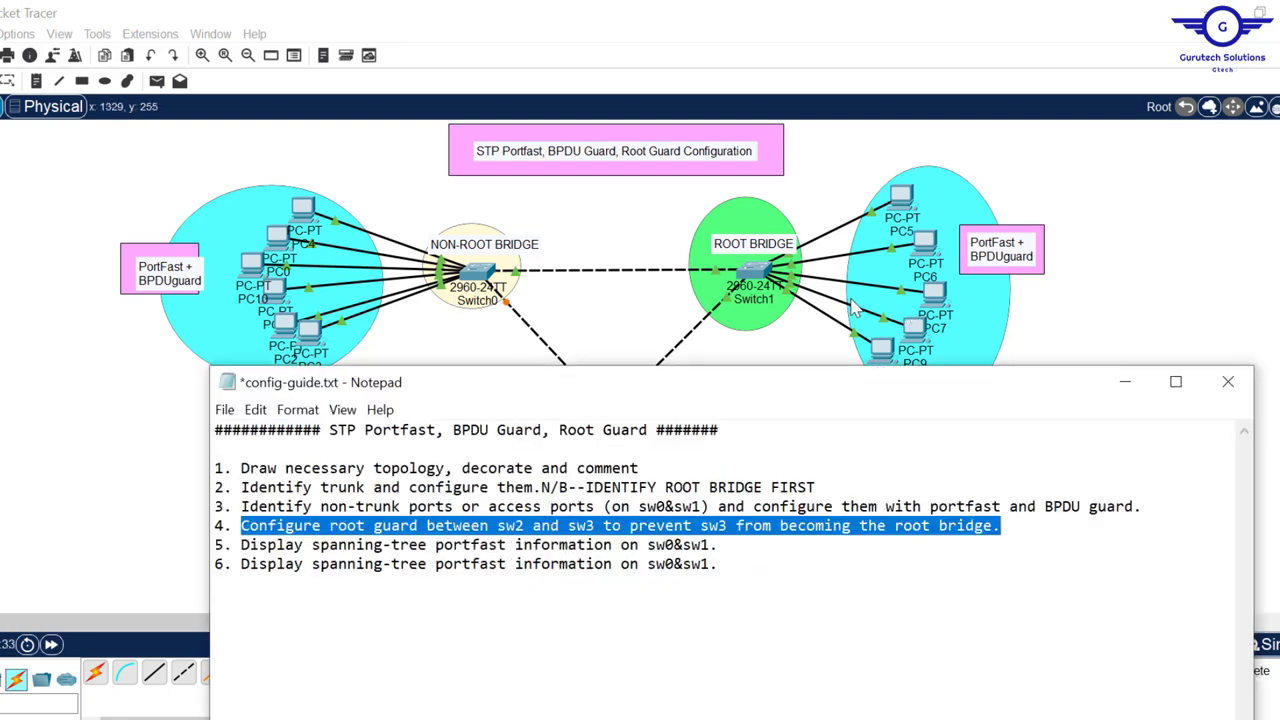
left_click(476, 272)
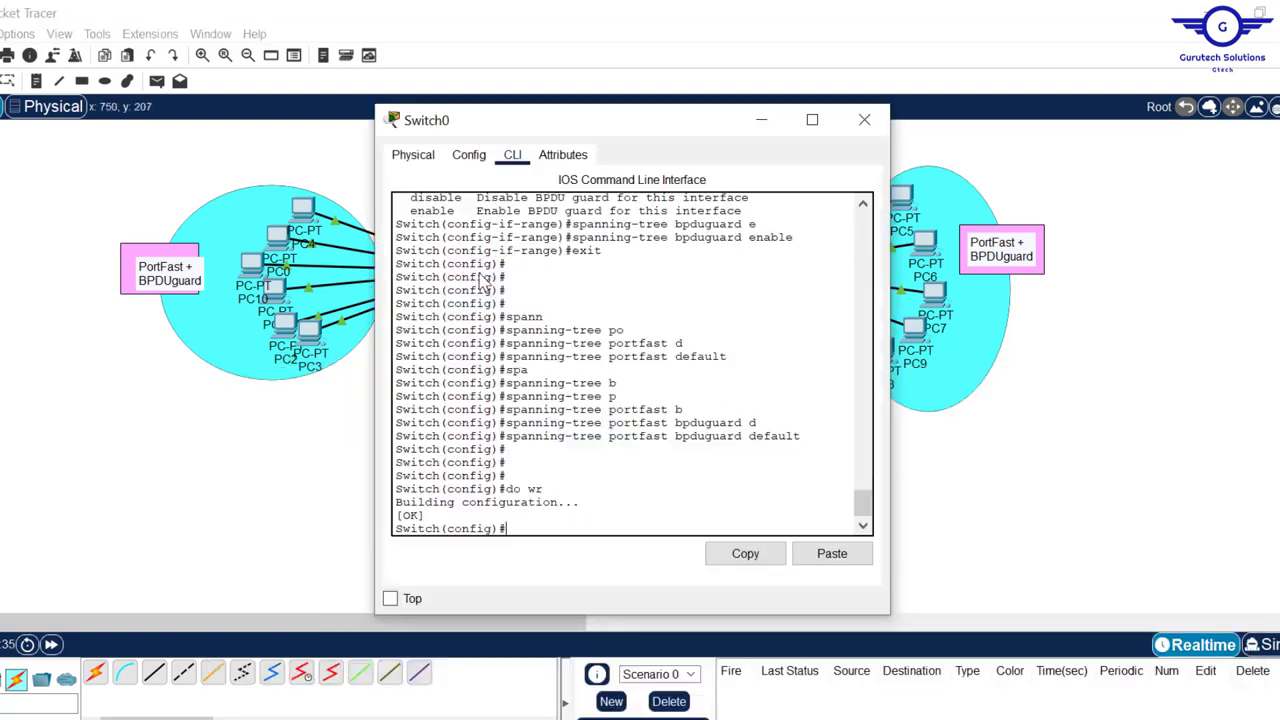
key("Return")
key("Return")
key("Return")
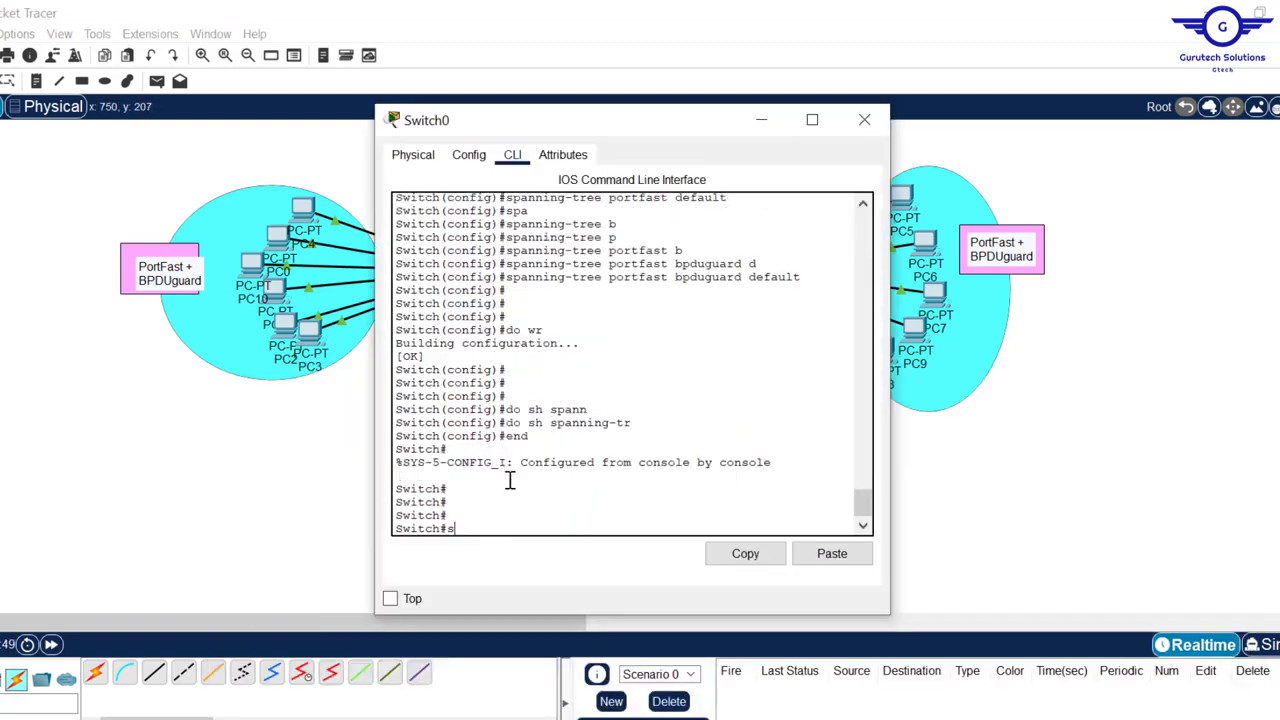
type("n")
key("Tab")
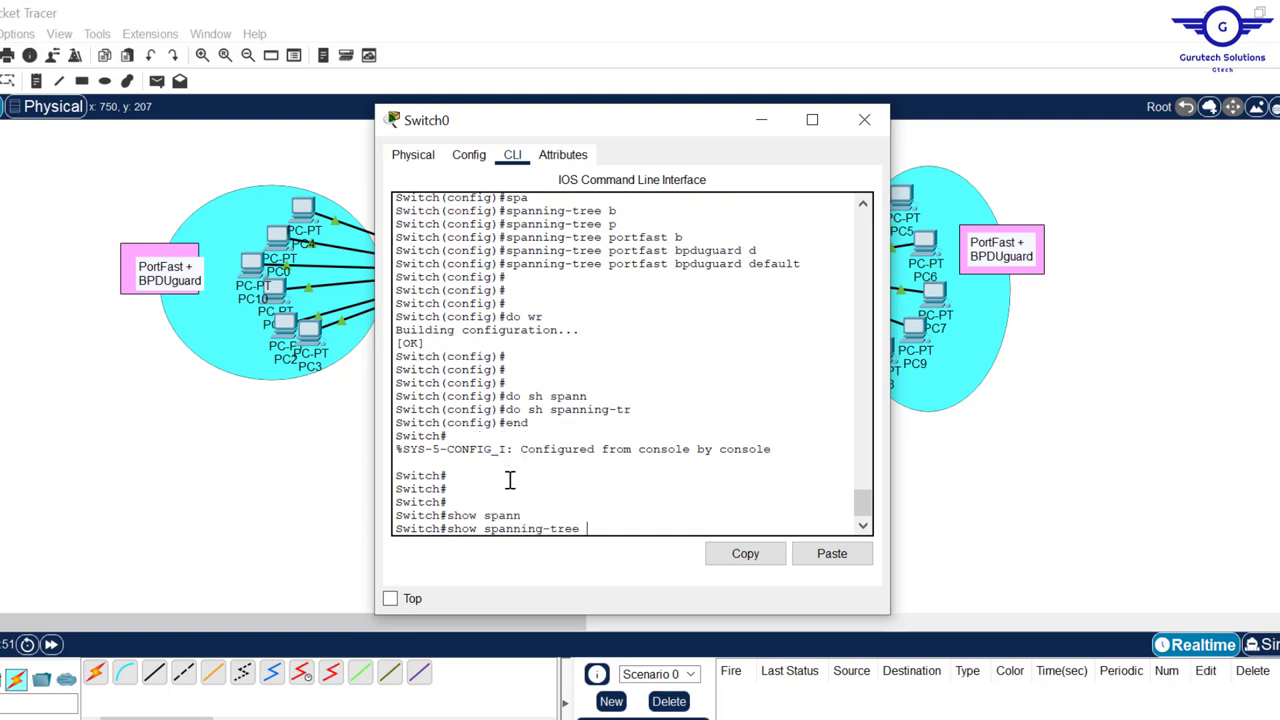
type("?")
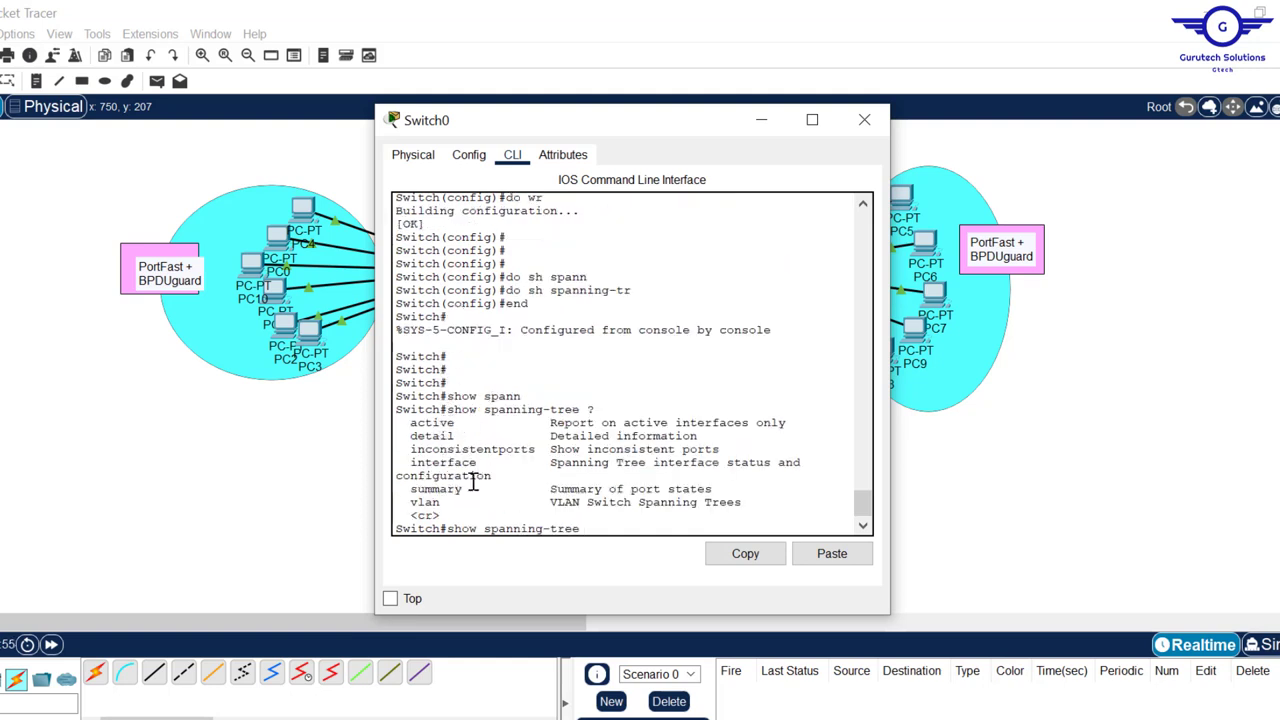
Step: Display the PortFast status of Switch0's fa0/4 with "show spanning-tree interface fa0/4 portfast" and highlight the VLAN0001 line
type("in")
key("Tab")
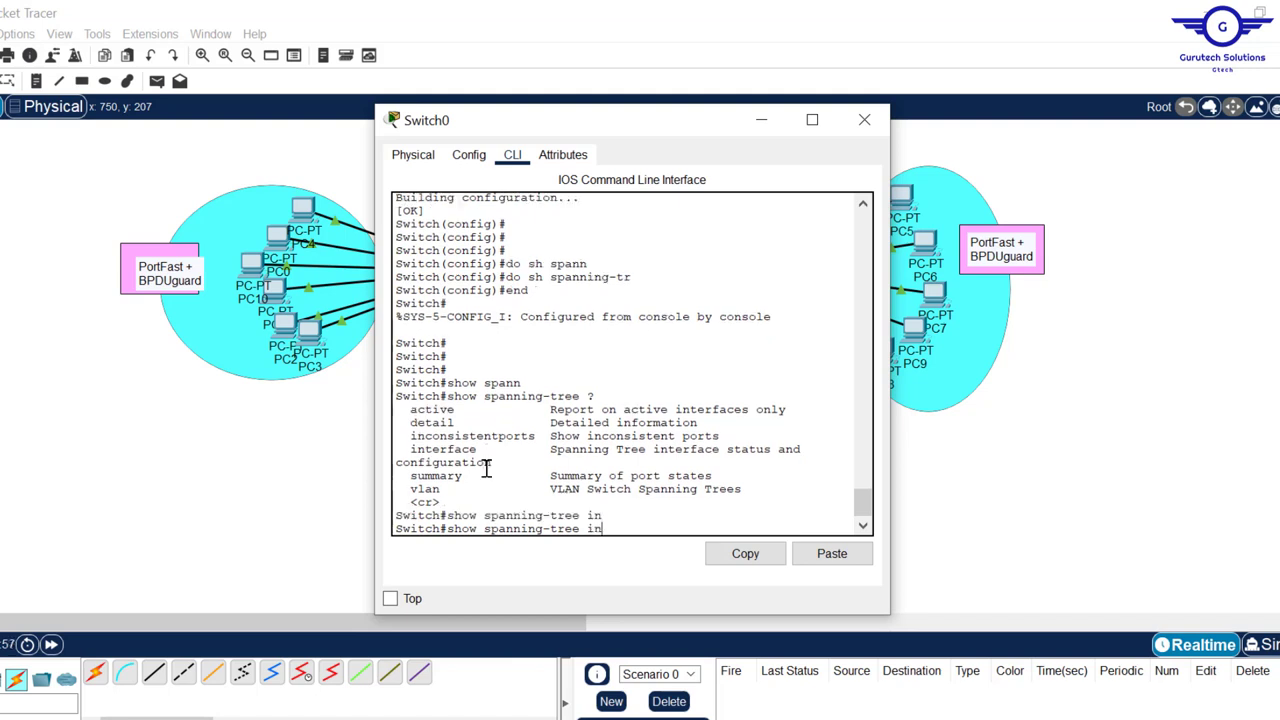
type("ter")
key("Tab")
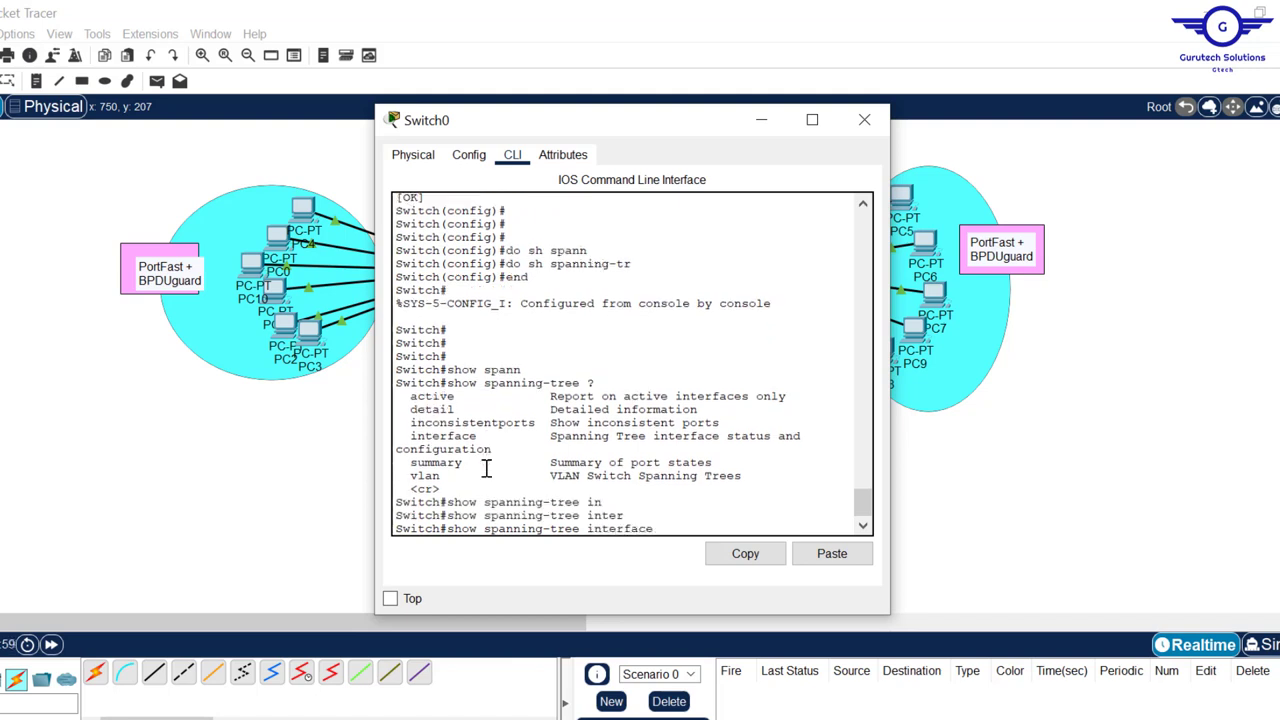
left_click_drag(622, 138, 730, 125)
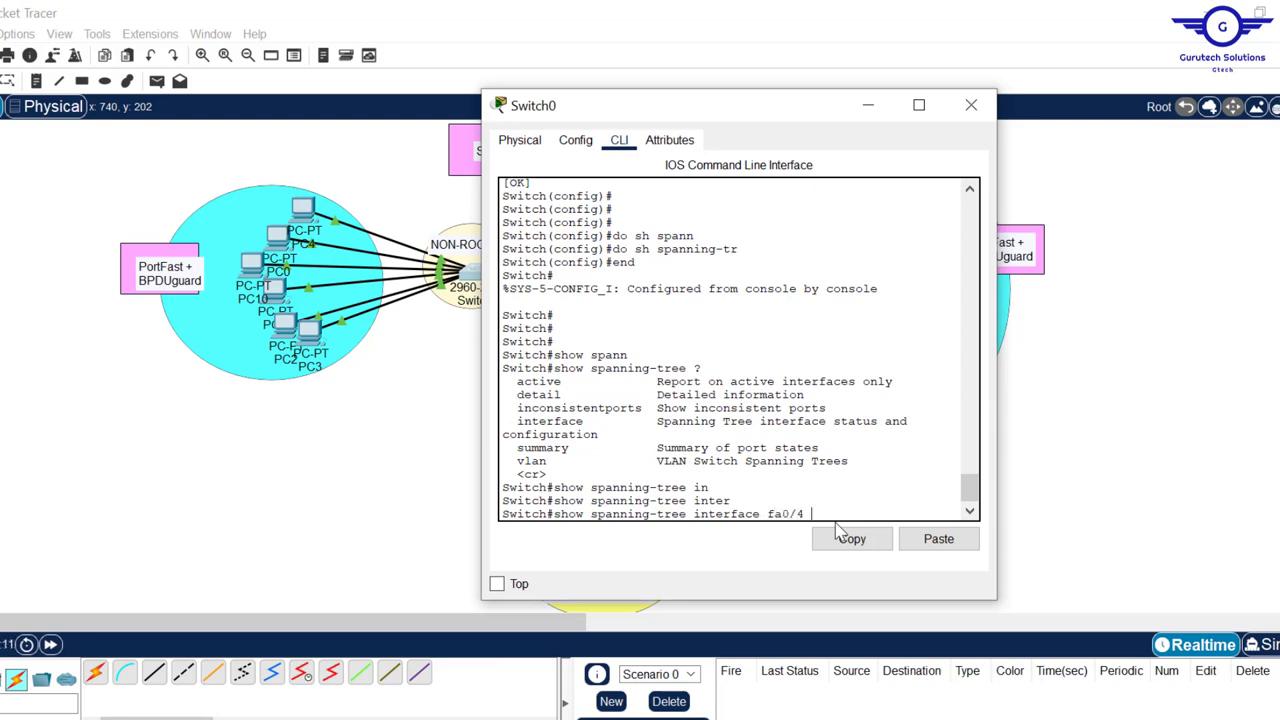
type("?")
type("p")
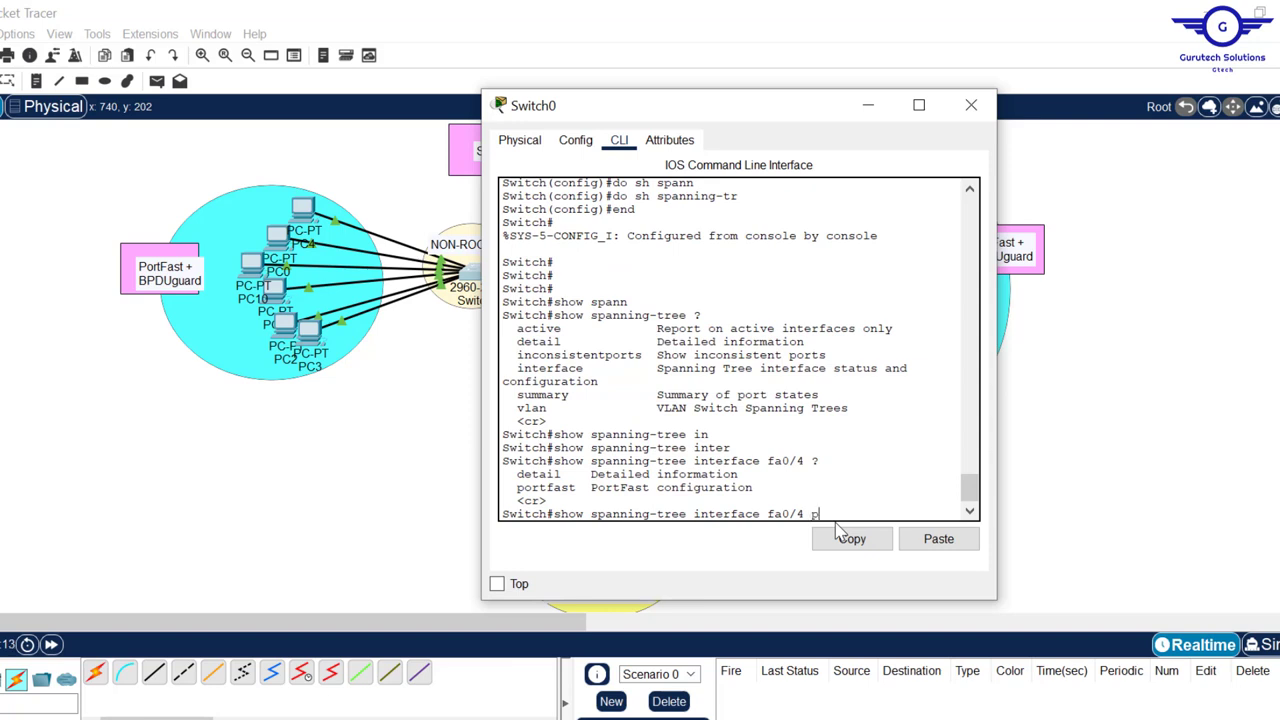
type("o")
key("Tab")
key("Return")
key("Return")
key("Return")
key("Return")
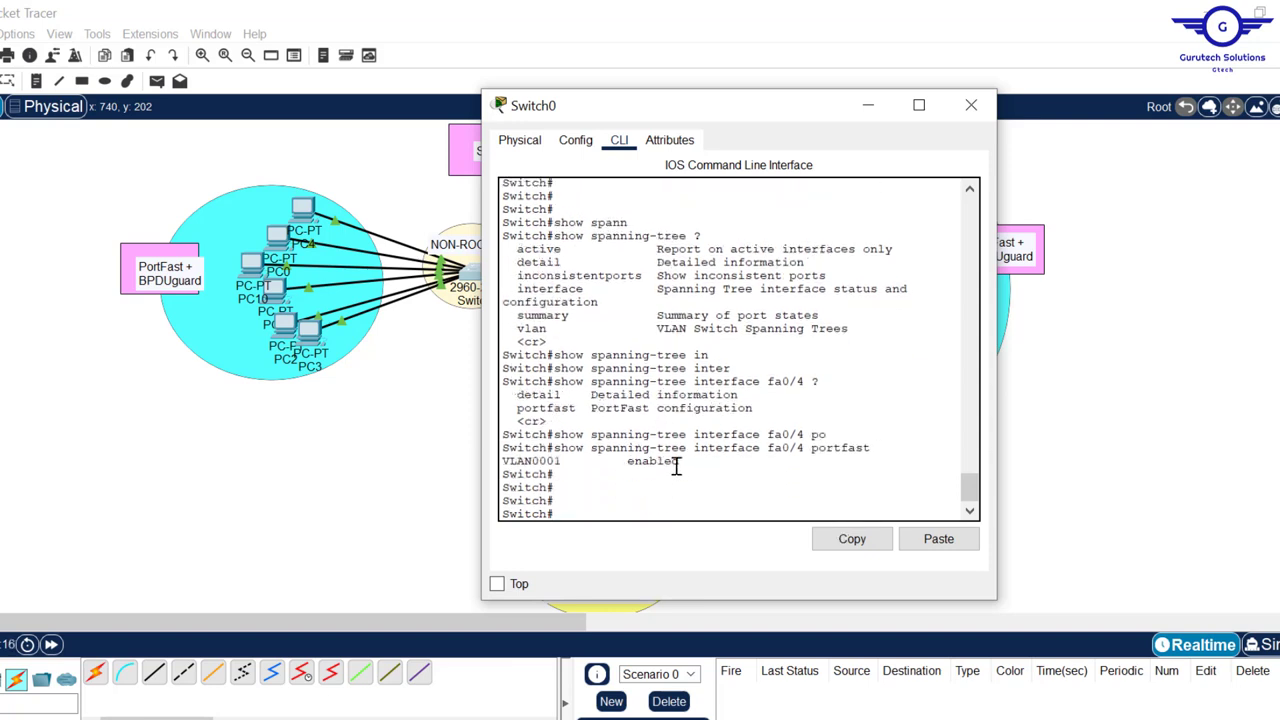
left_click_drag(679, 463, 497, 466)
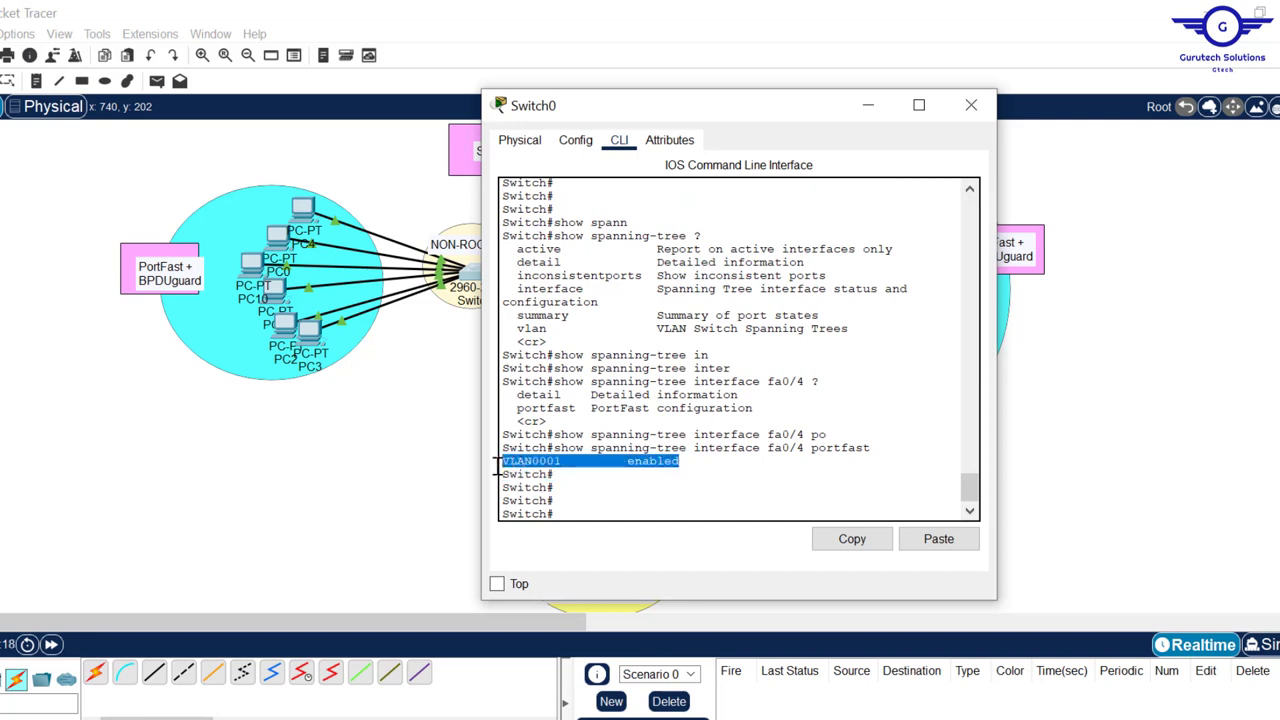
Step: Run "show spanning-tree summary" on Switch0, highlight the PortFast and BPDU Guard default lines, and close its window
type("s")
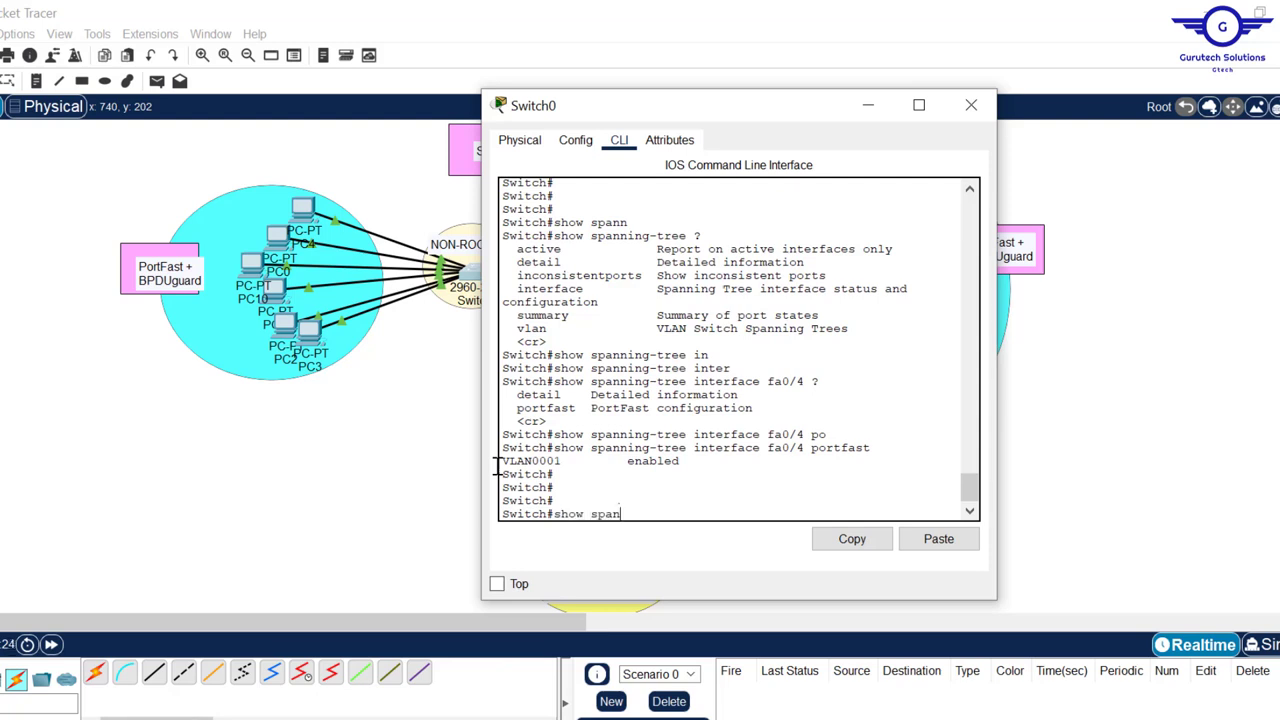
type("how span")
key("Tab")
key("Tab")
type("?")
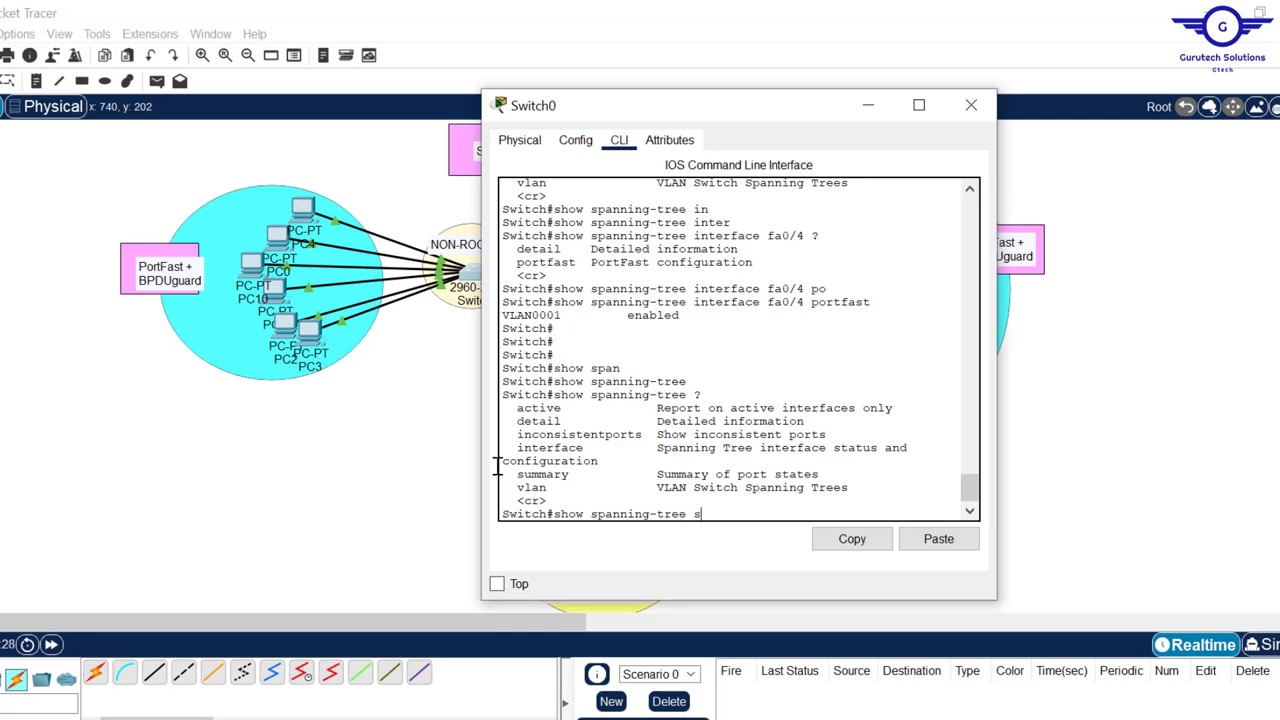
type("su")
key("Tab")
key("Return")
key("Return")
key("Return")
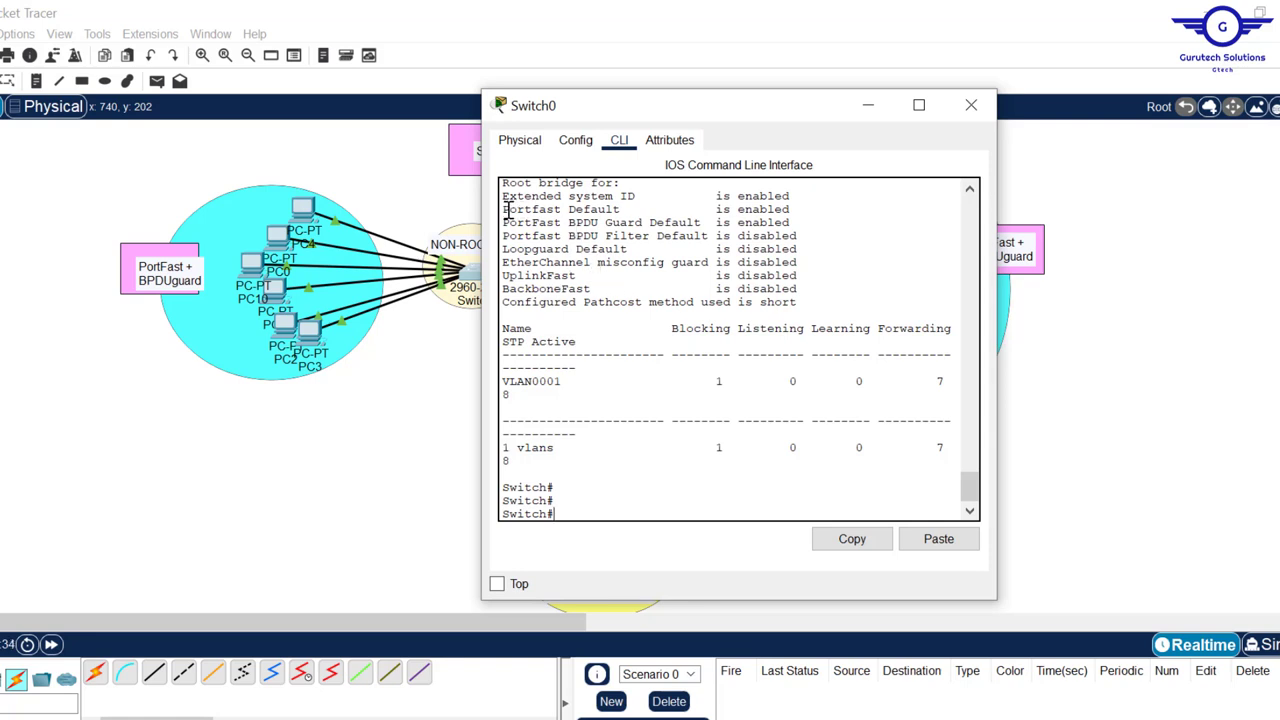
left_click_drag(503, 210, 797, 222)
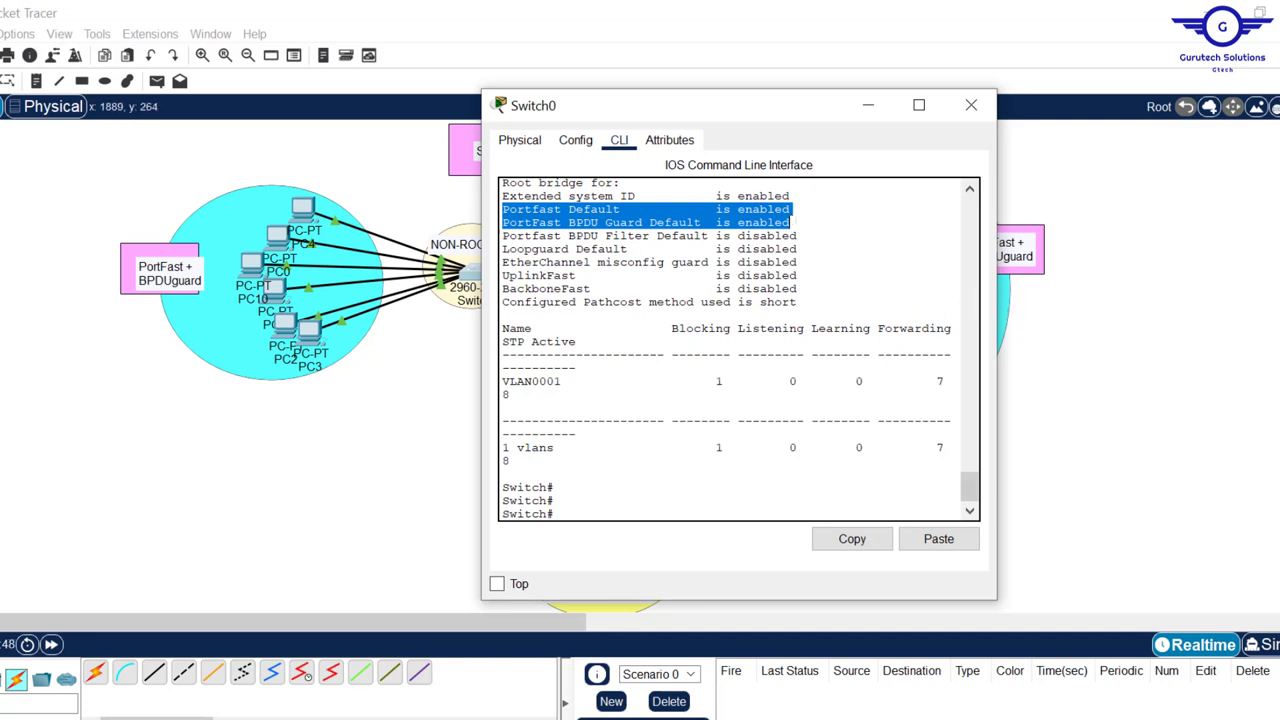
left_click(972, 105)
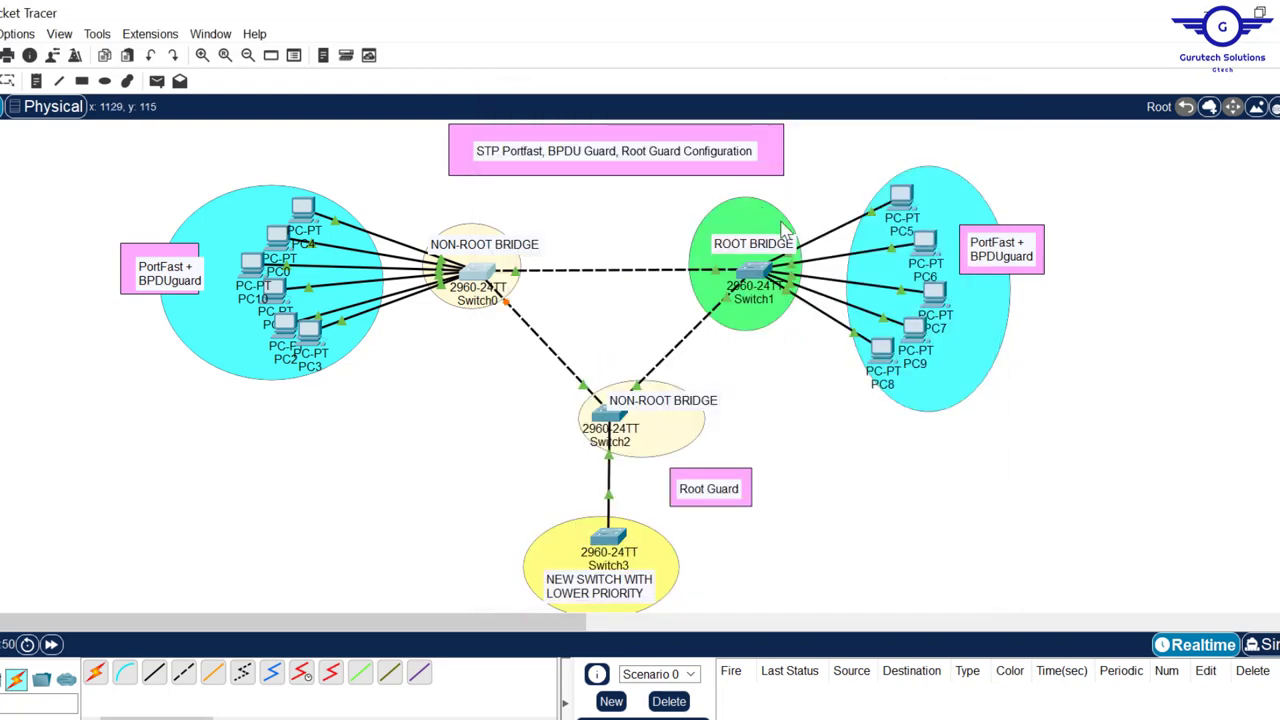
Step: Run "sh spanning-tree summary" on Switch1, highlight the PortFast and BPDU Guard default lines, and close its window
left_click(756, 272)
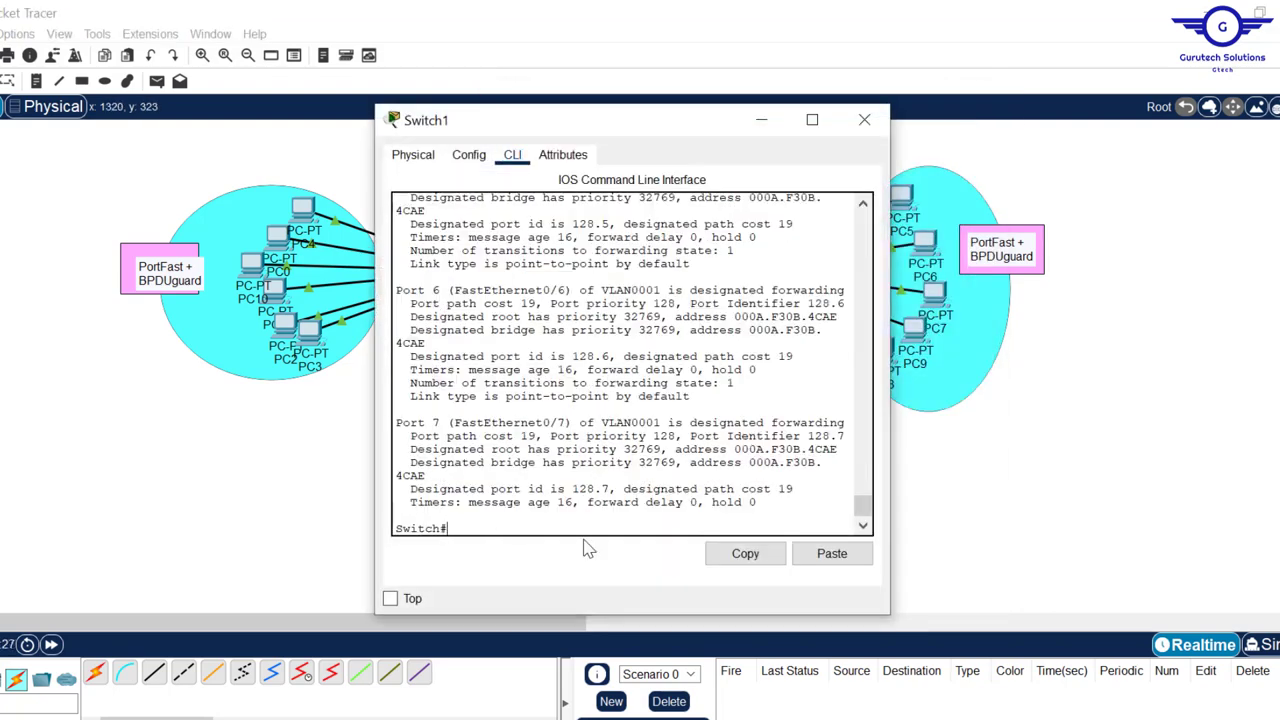
key("Up")
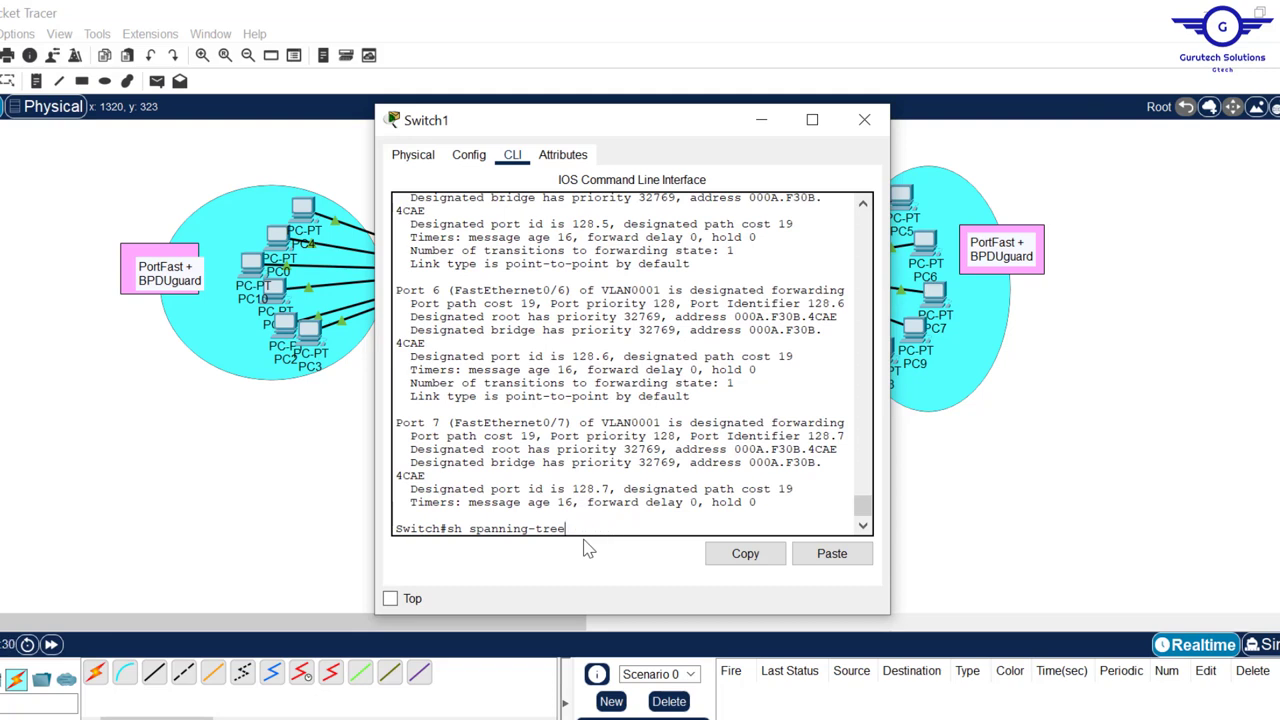
type("su")
key("Tab")
key("Return")
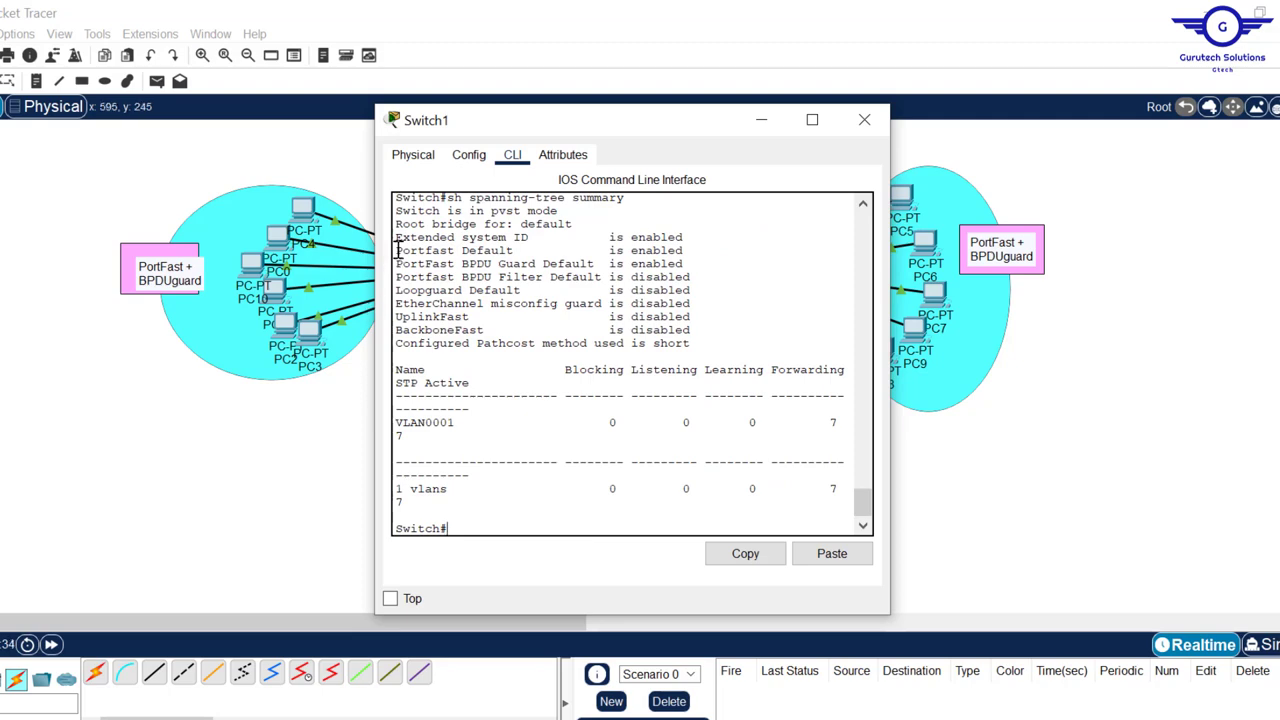
left_click_drag(397, 250, 689, 263)
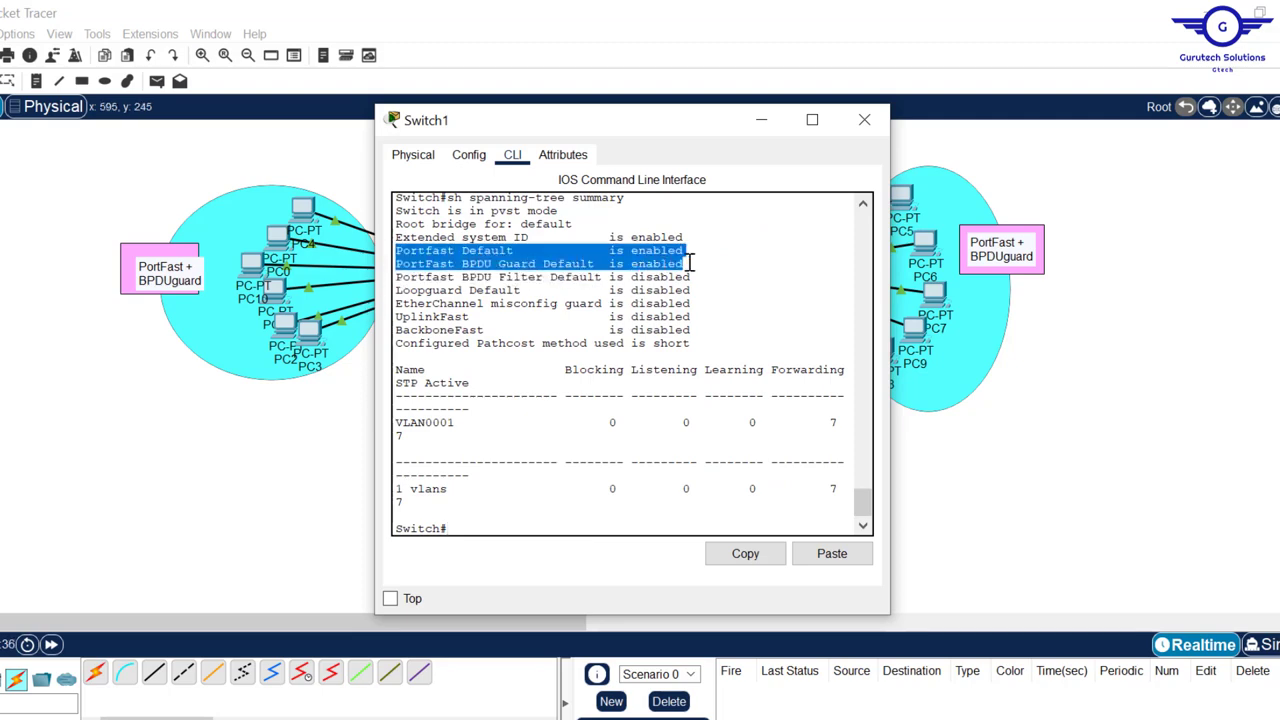
left_click(864, 119)
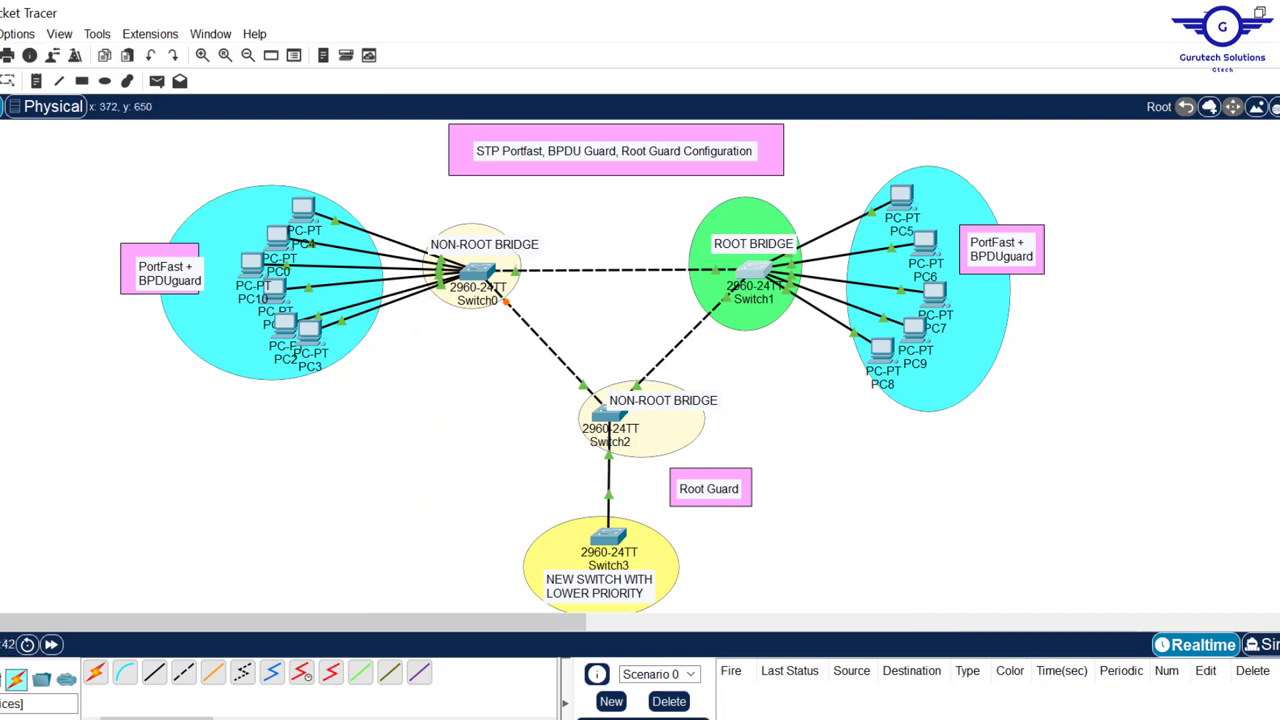
Step: Place a new 2960 switch below the PCs attached to Switch0 and connect it to Switch0 with an automatically chosen cable
left_click(1, 680)
left_click_drag(1, 718, 352, 416)
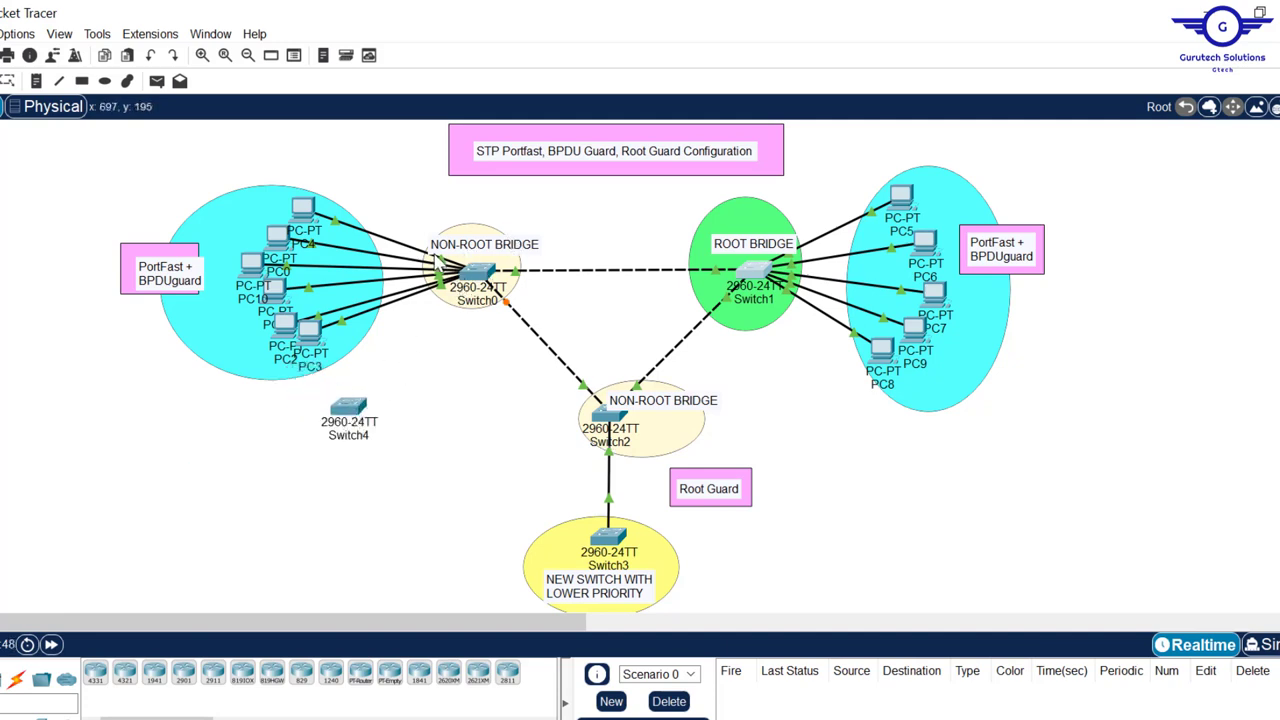
left_click(16, 679)
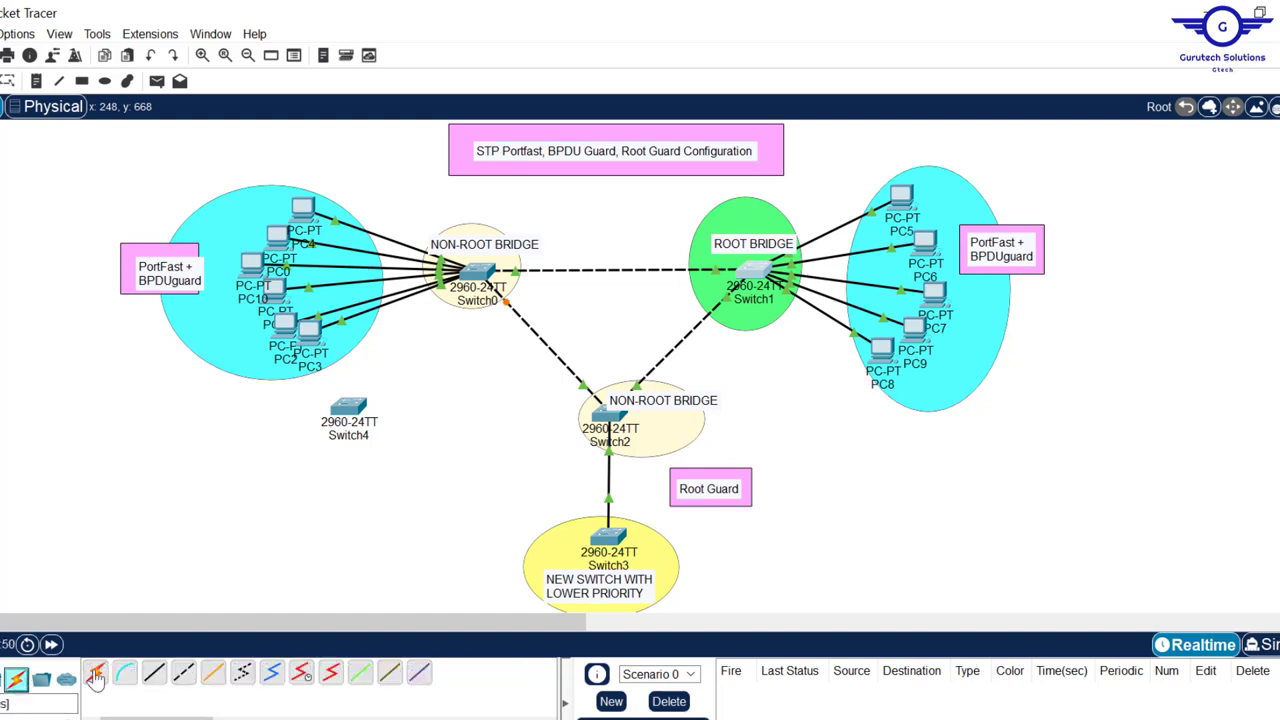
left_click(95, 672)
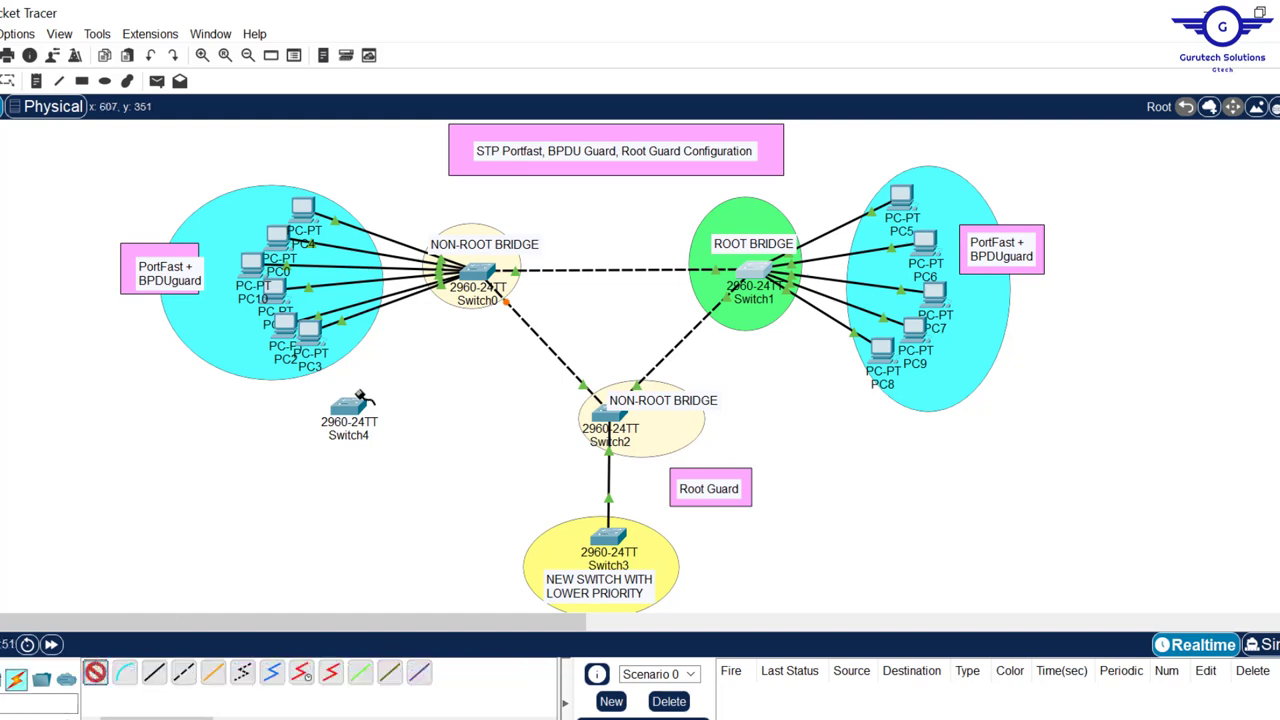
left_click(339, 412)
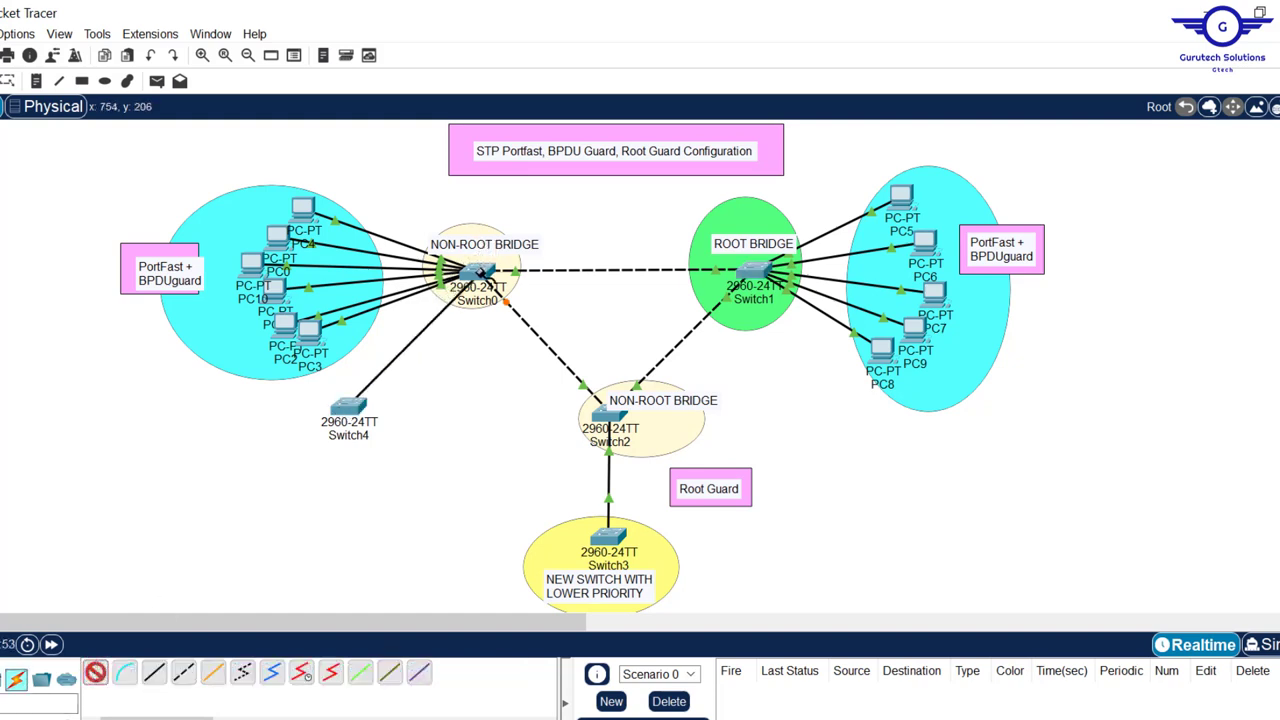
left_click(482, 273)
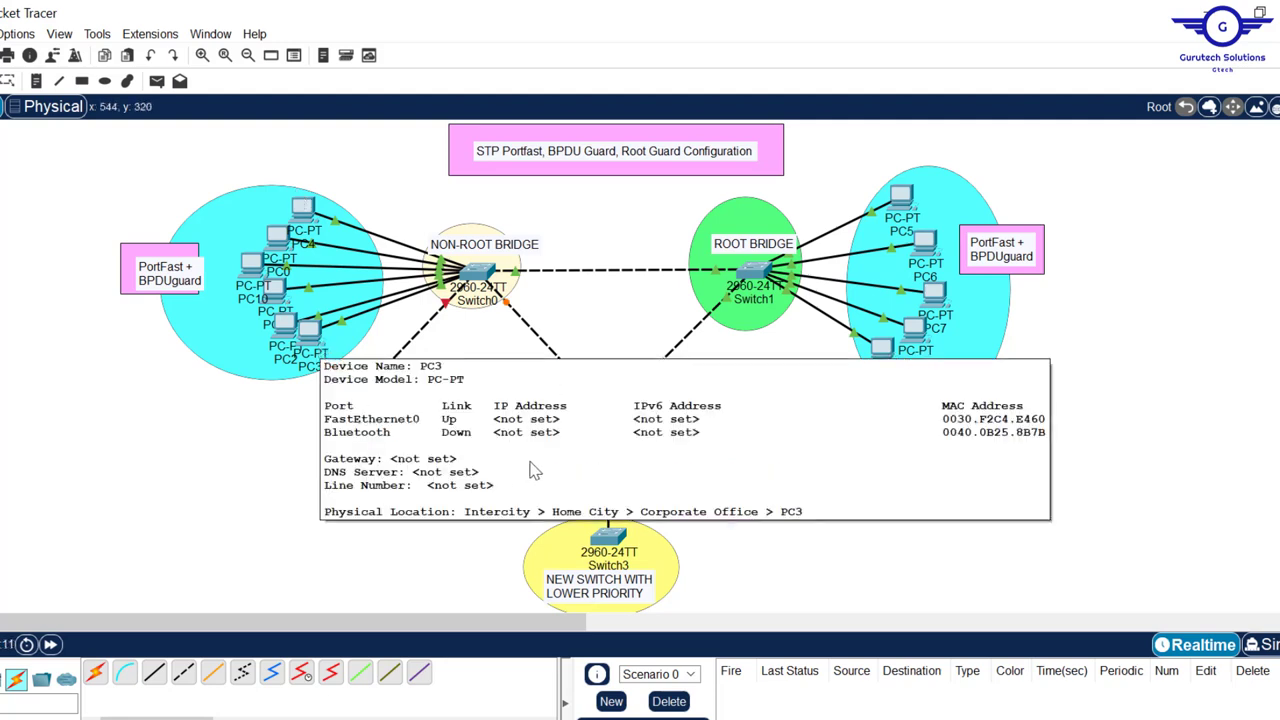
left_click_drag(259, 419, 449, 518)
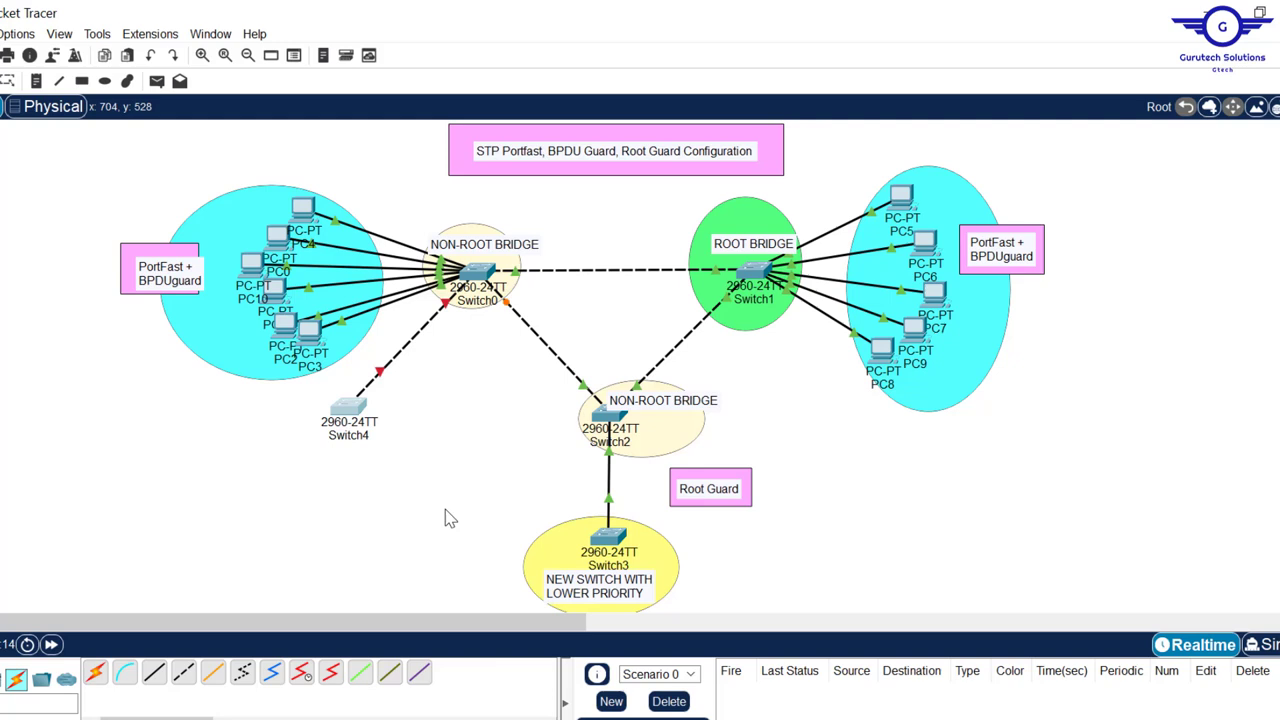
left_click(449, 518)
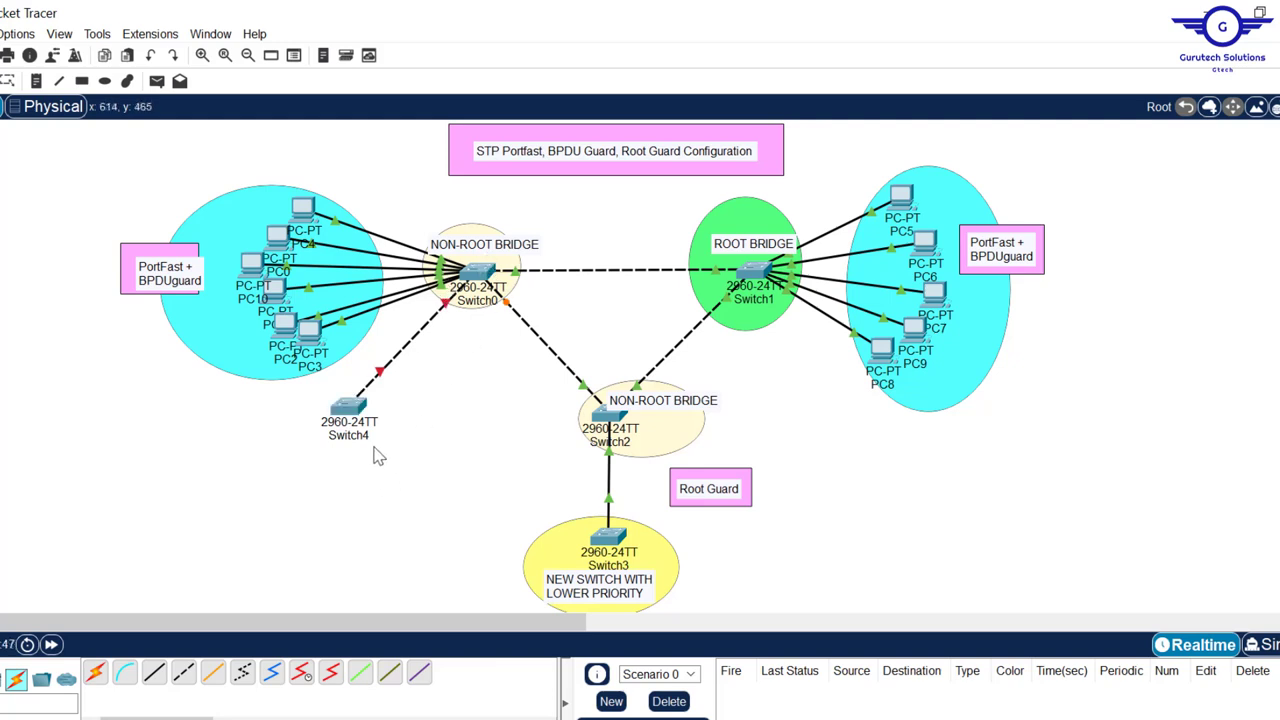
Step: Place two new PCs in the open area below Switch0, one beside Switch4 and one lower toward Switch3
left_click(0, 680)
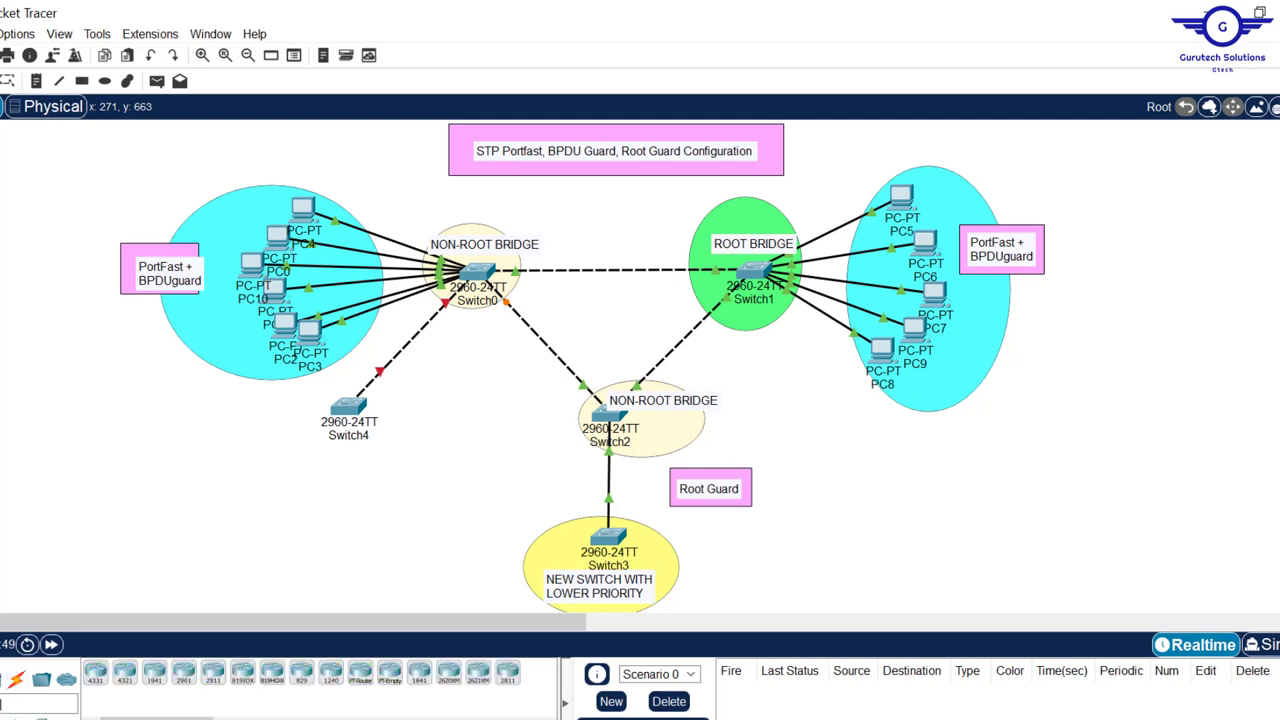
left_click(0, 680)
left_click_drag(93, 680, 440, 385)
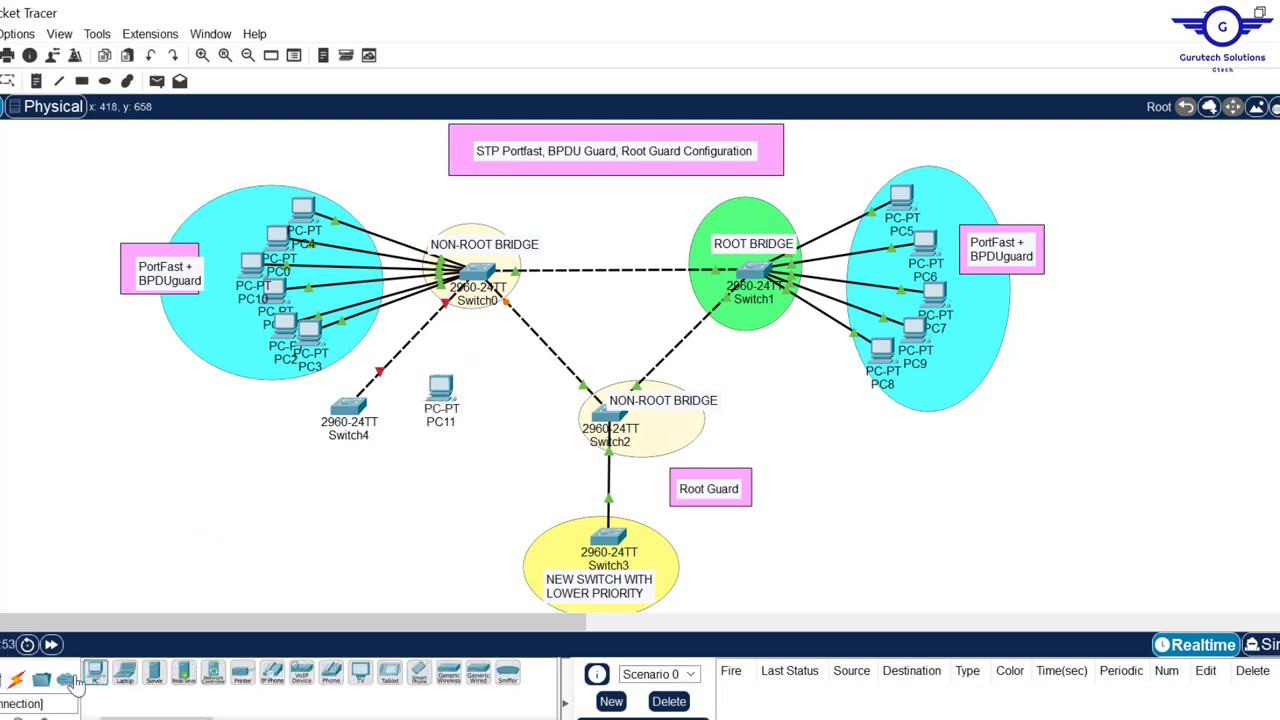
left_click_drag(95, 672, 485, 478)
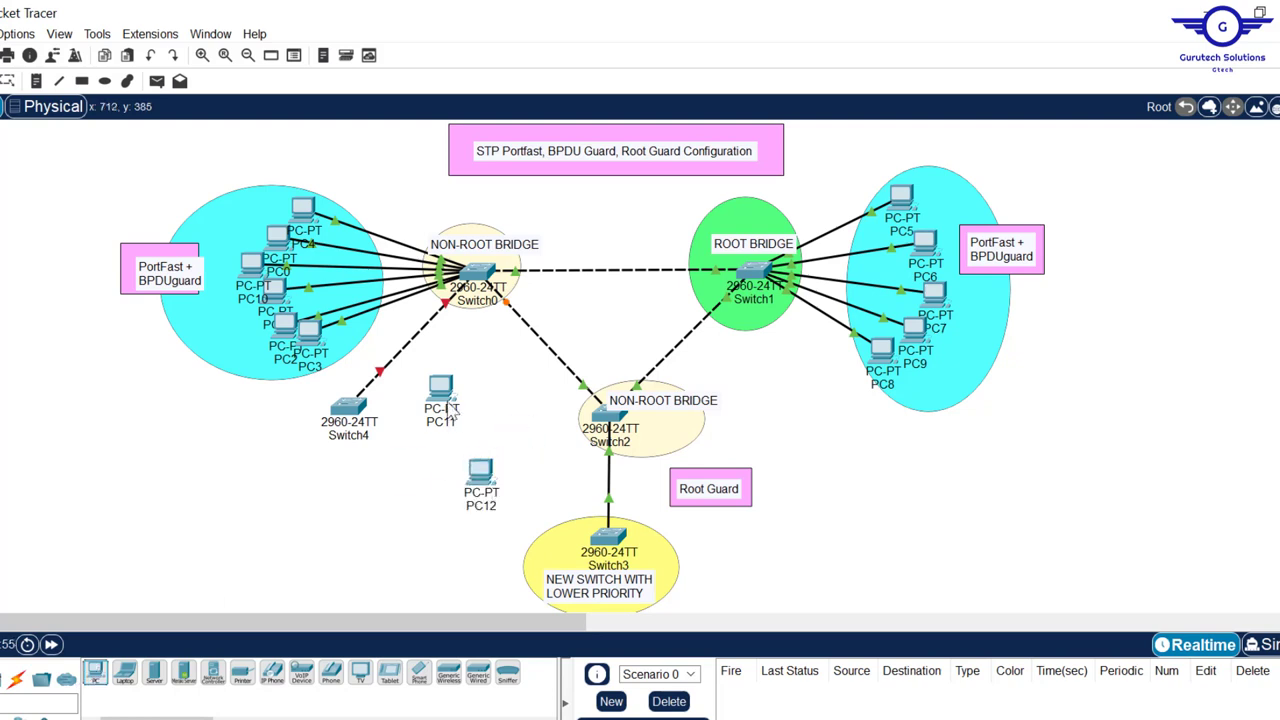
left_click_drag(450, 405, 440, 395)
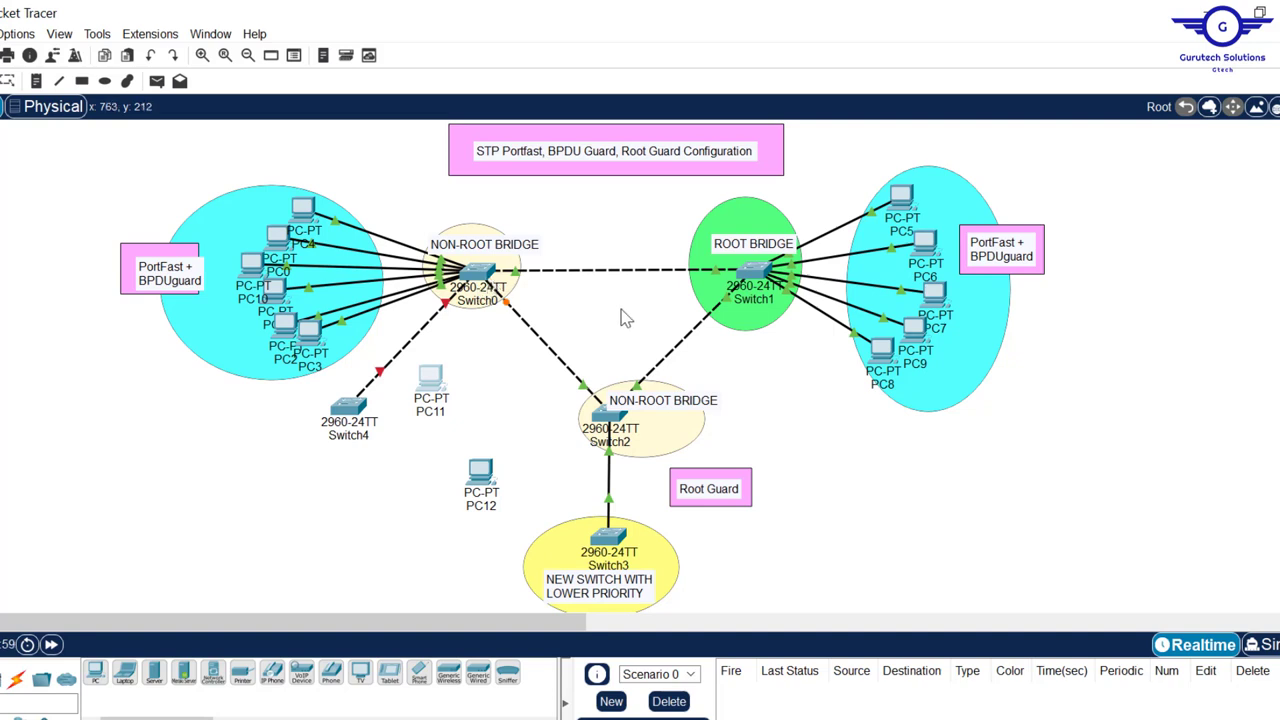
Step: Connect PC12 to Switch2 with an automatically chosen cable
left_click(16, 679)
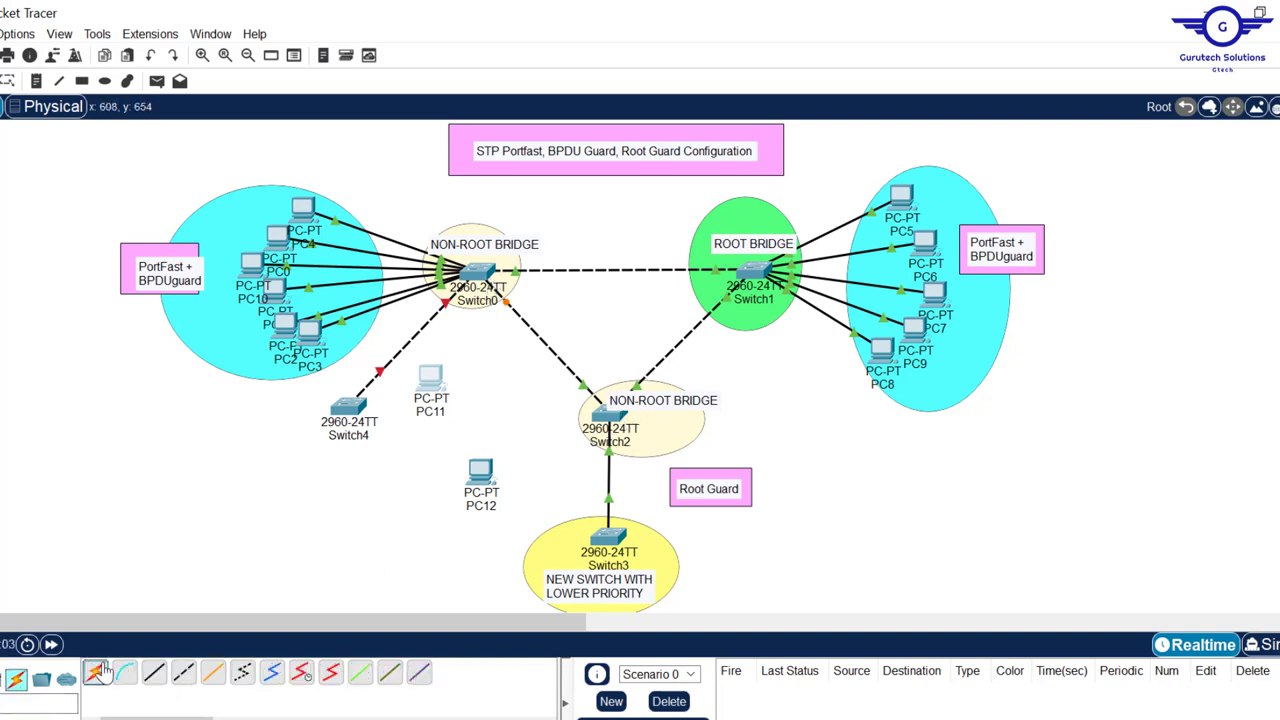
left_click(95, 672)
left_click(480, 471)
left_click(605, 415)
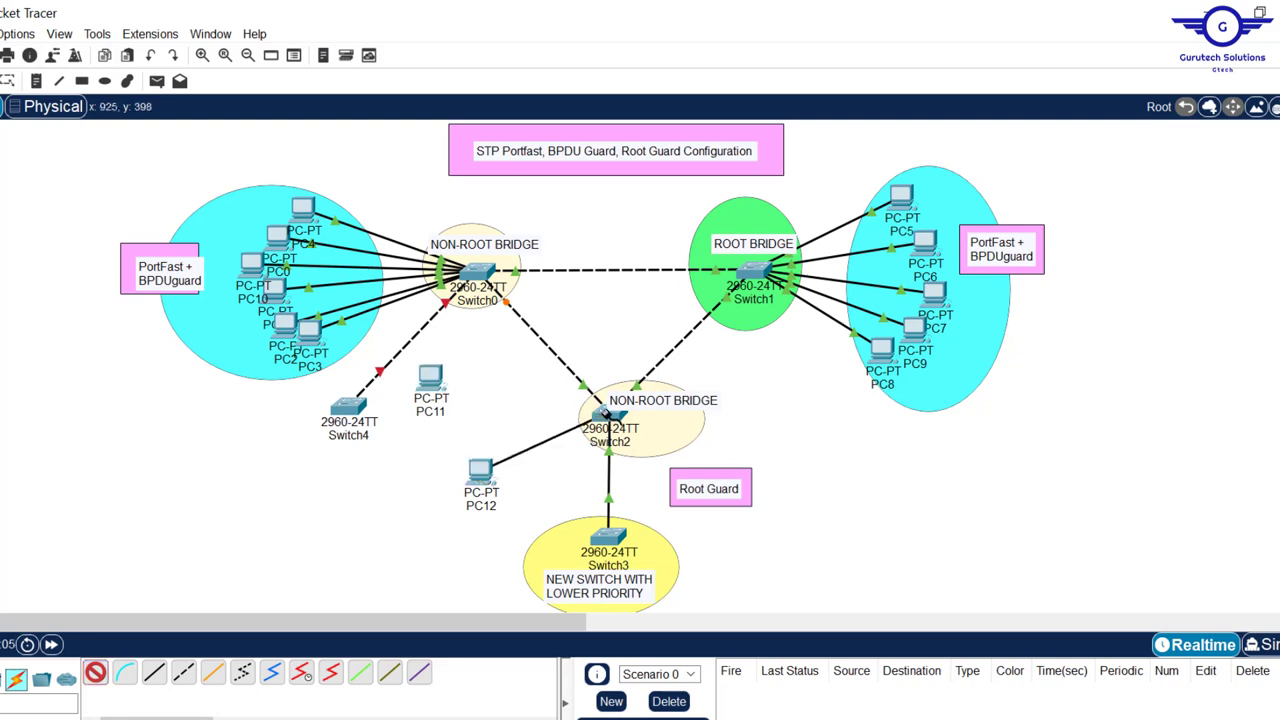
Step: Connect PC11 to Switch0 with an automatically chosen cable
left_click(97, 673)
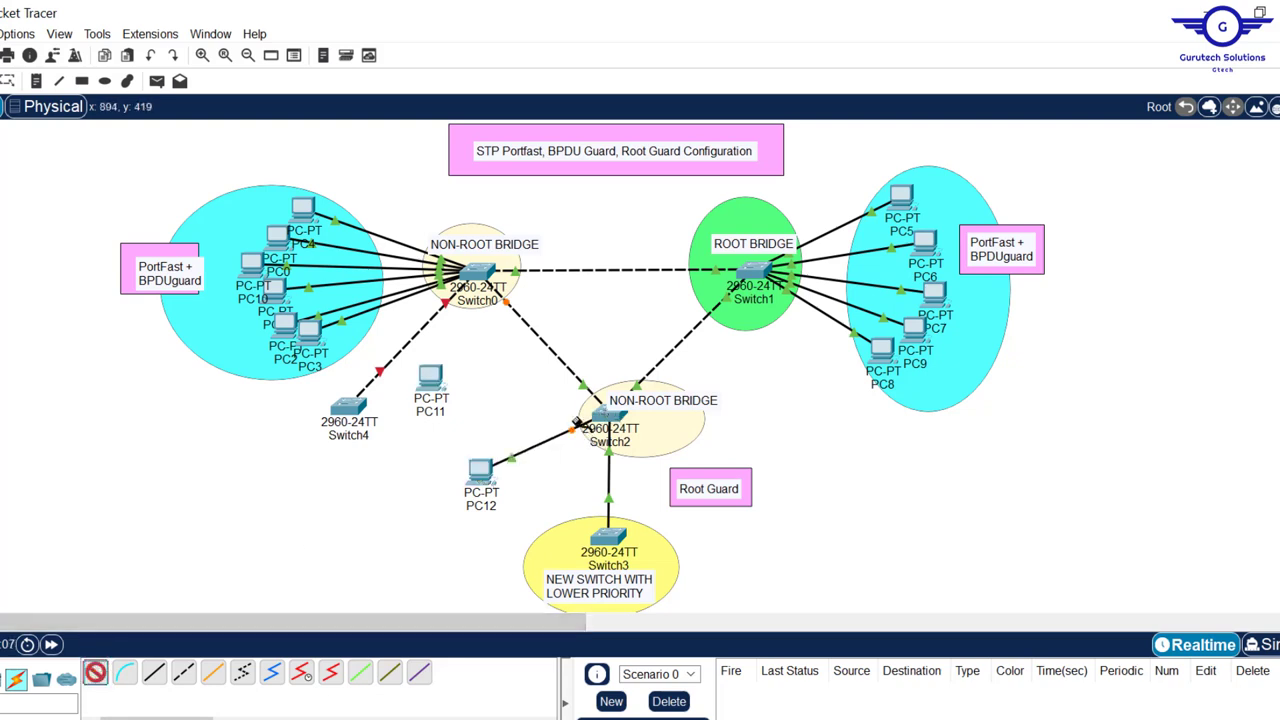
left_click(431, 377)
left_click(474, 268)
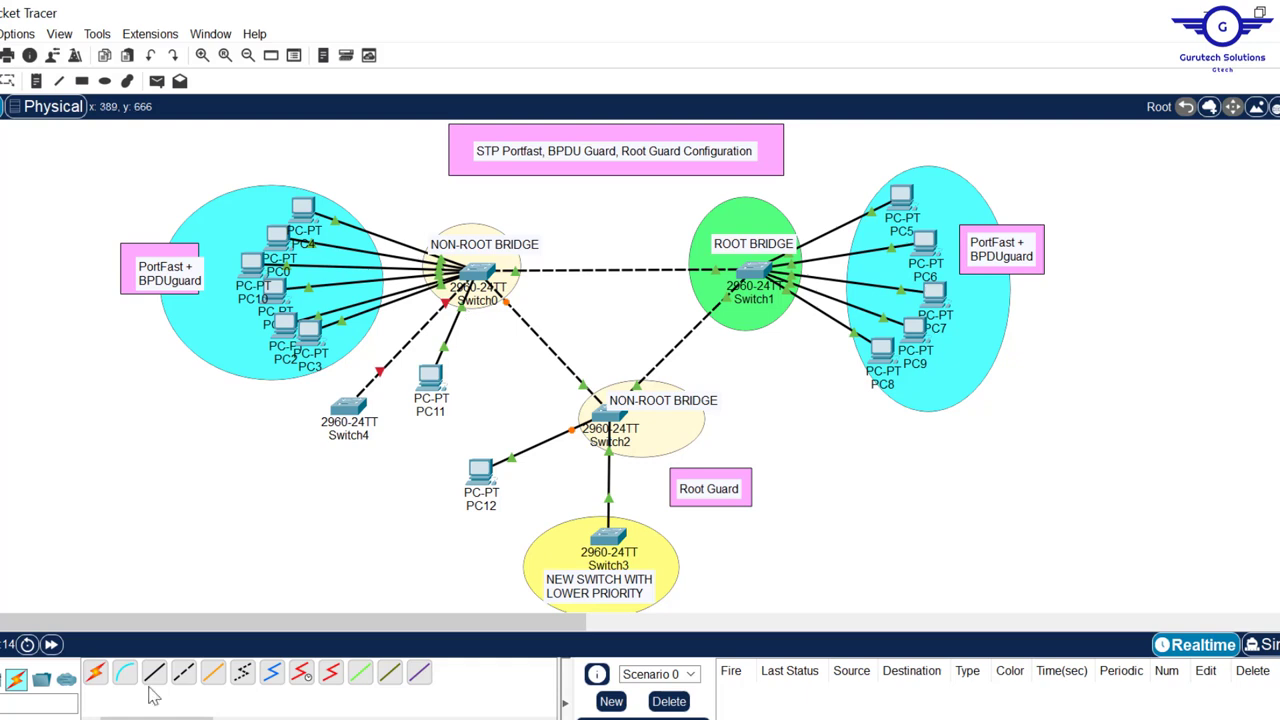
Step: Add another PC beside PC11 linked to Switch0 with an automatically chosen cable, and move Switch4 farther away from Switch0
left_click(459, 387)
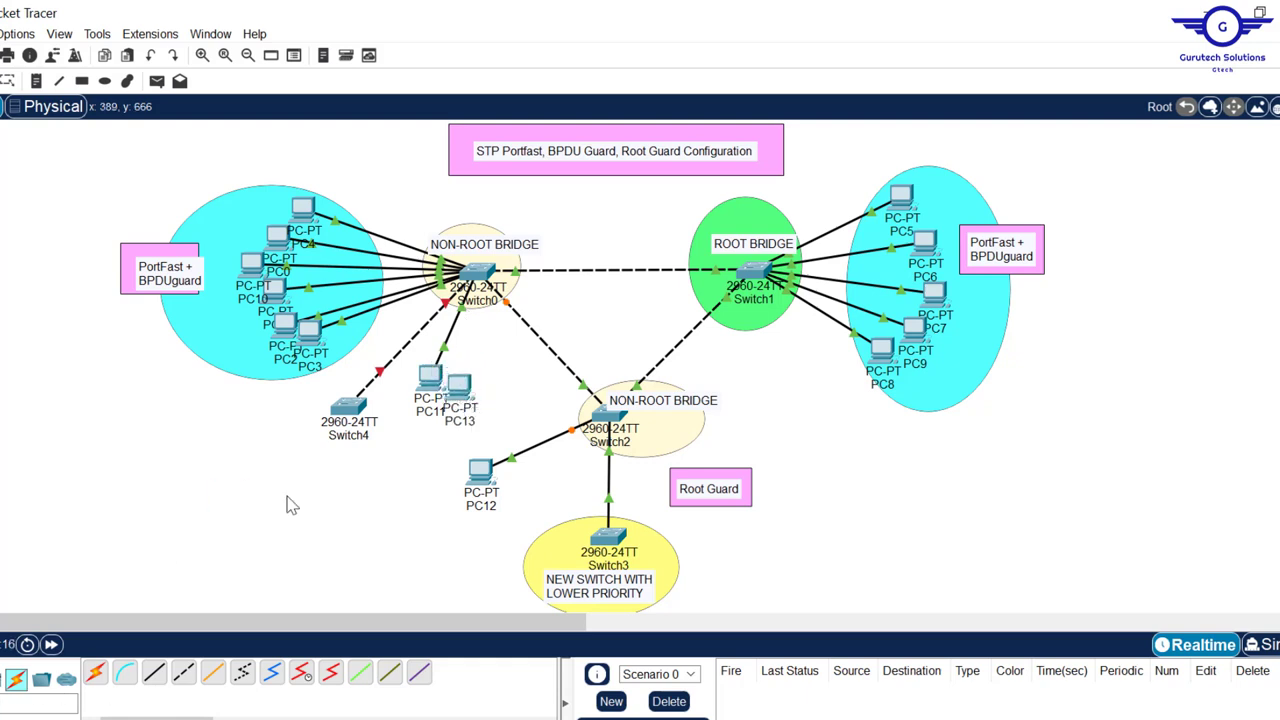
left_click(97, 677)
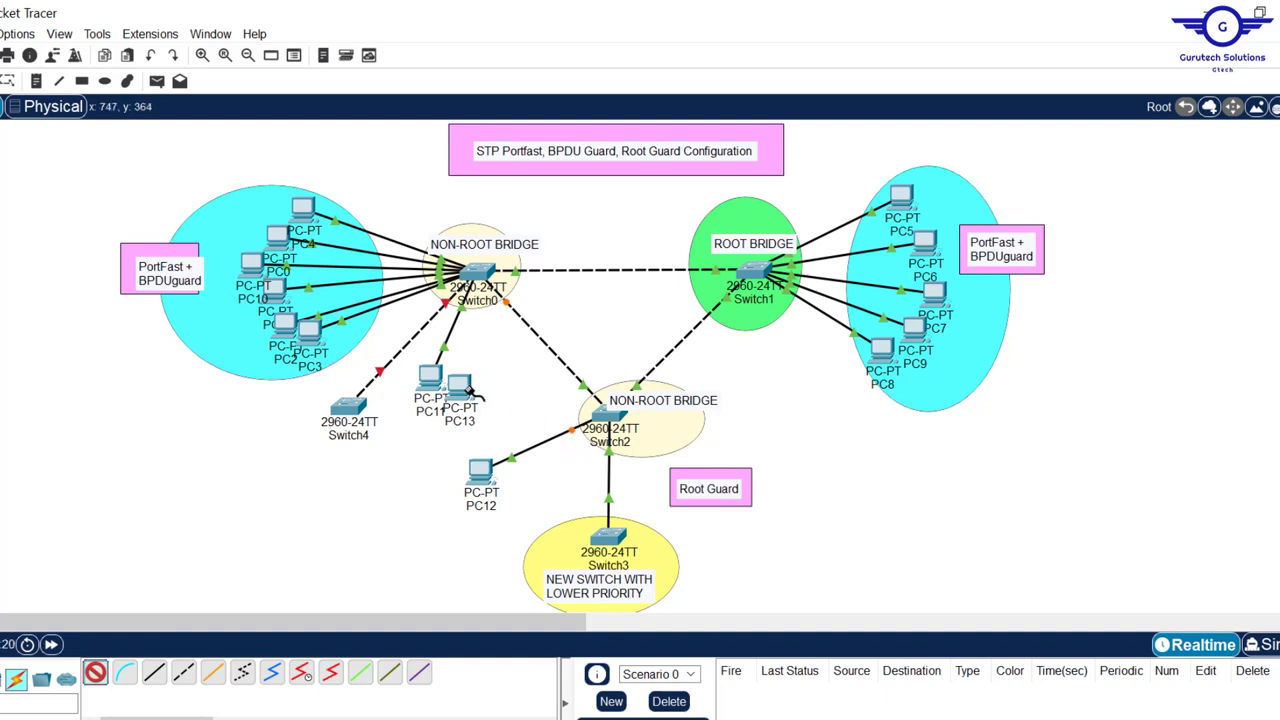
left_click(460, 385)
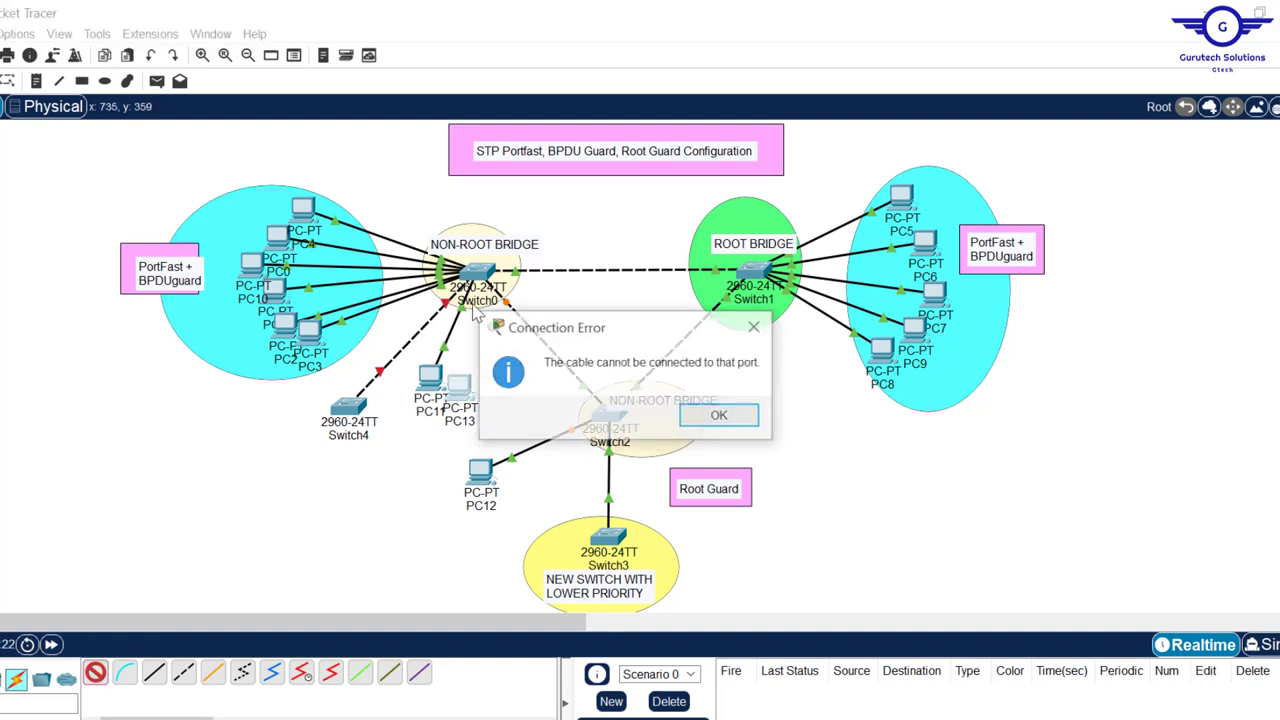
left_click(722, 416)
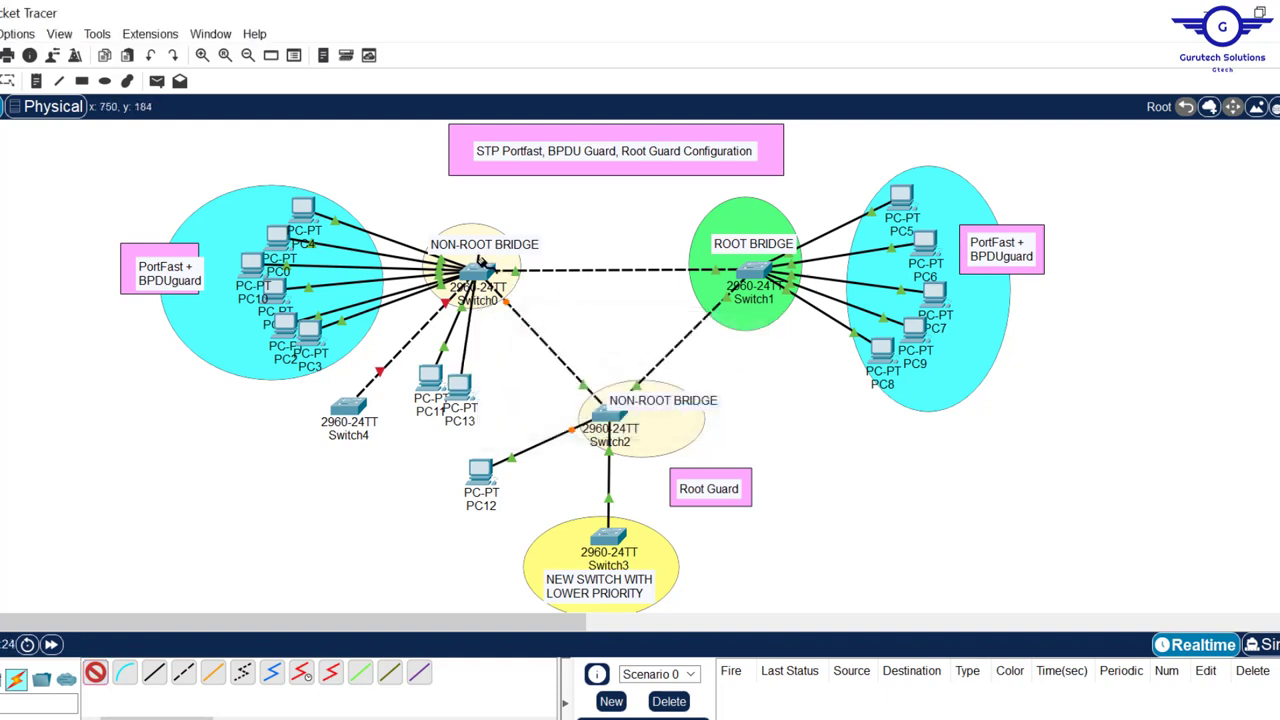
left_click(480, 270)
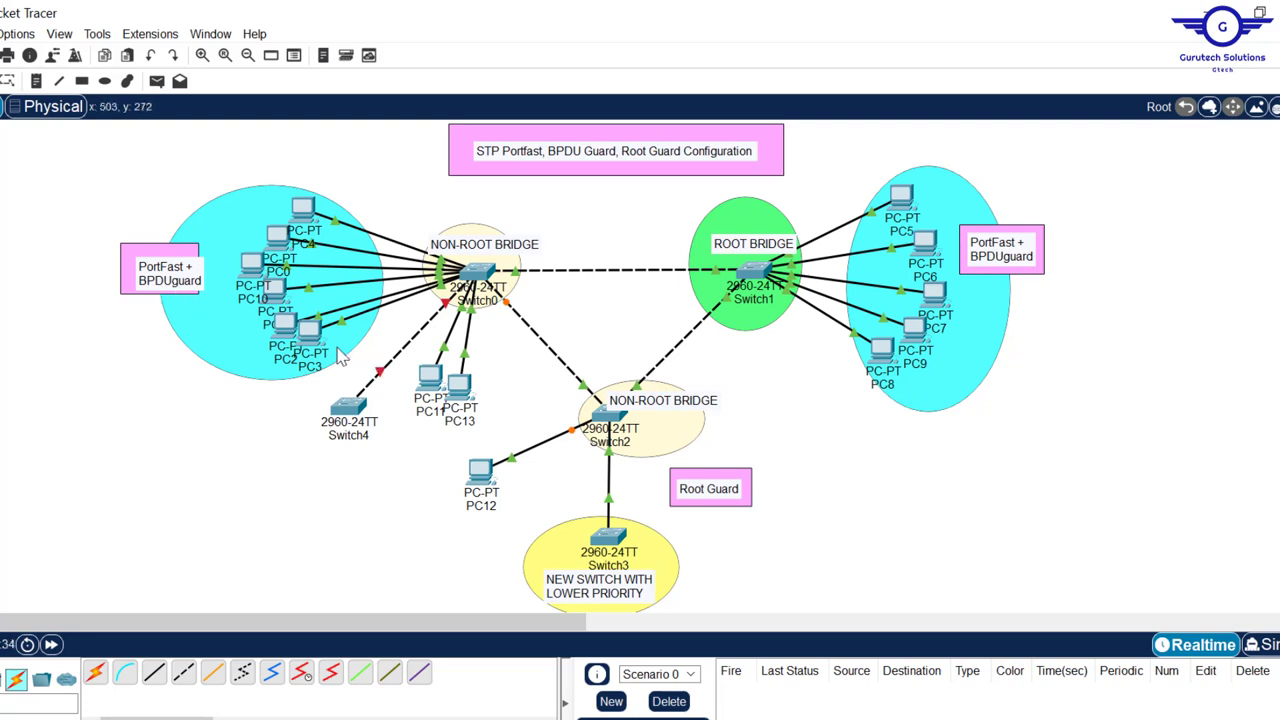
left_click_drag(352, 406, 283, 442)
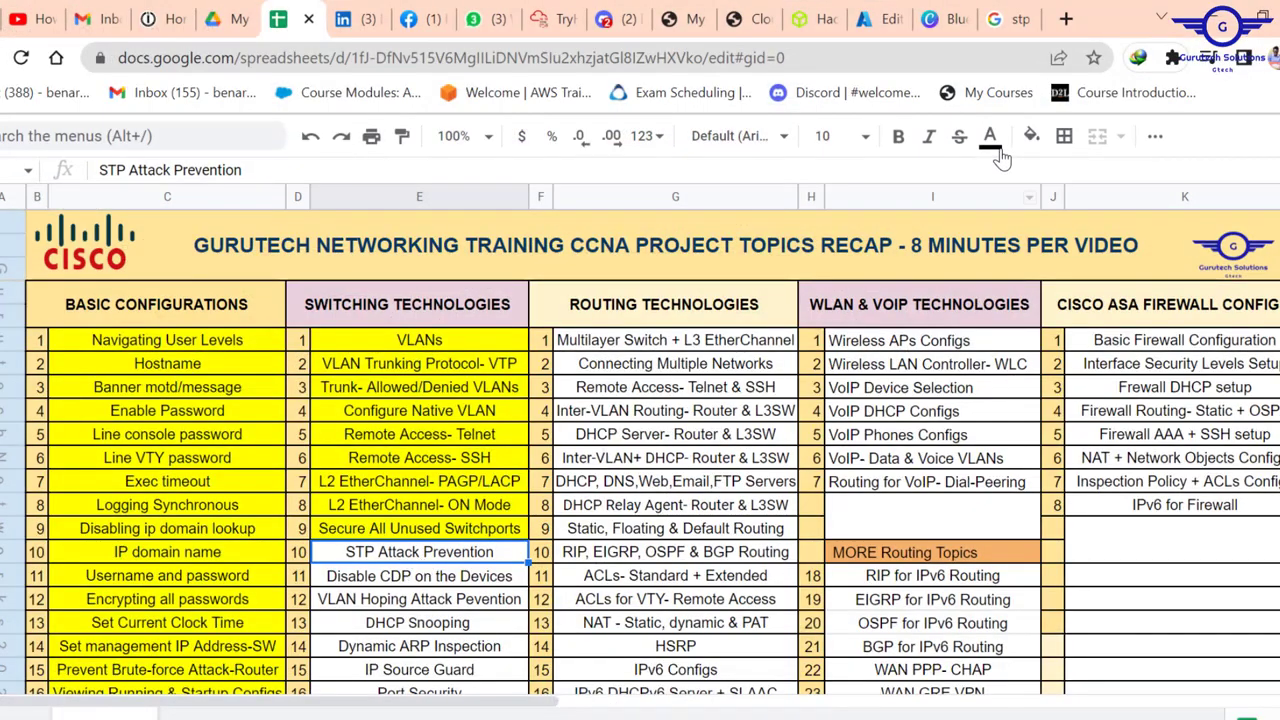
Step: Switch to the CCNA topics spreadsheet in Google Sheets and open the fill colour choices for the STP Attack Prevention cell
left_click(1031, 136)
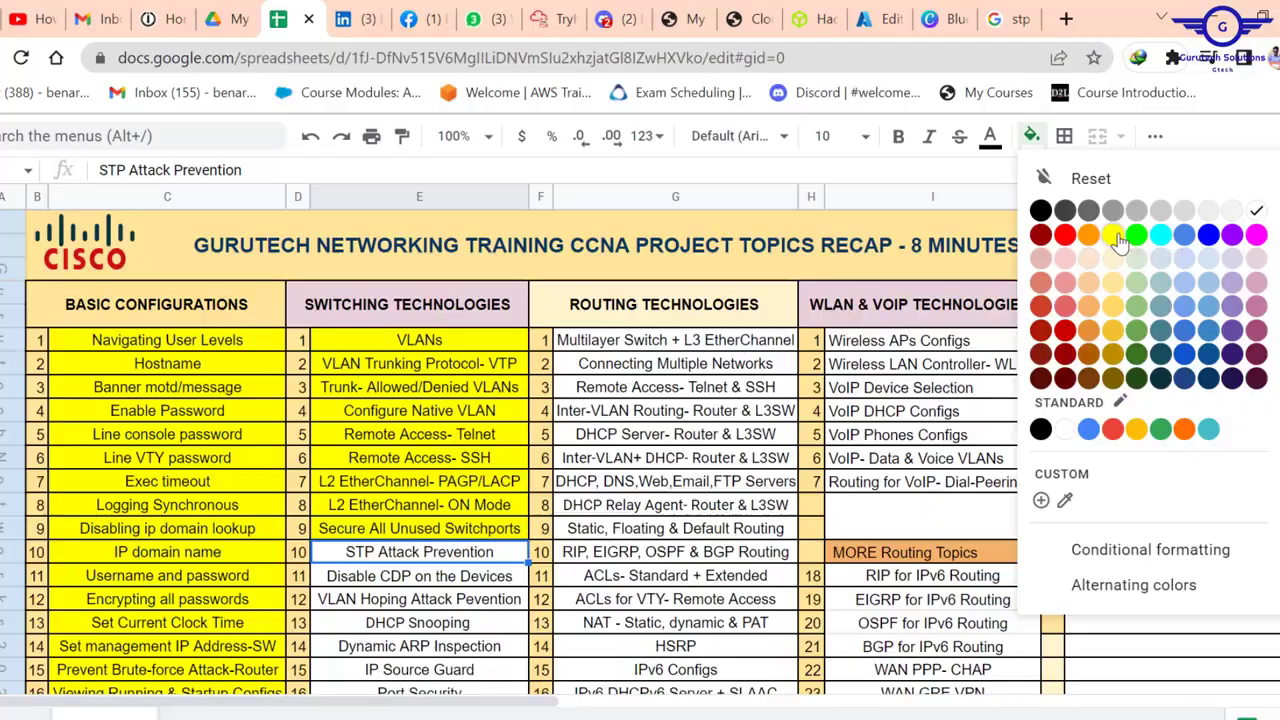